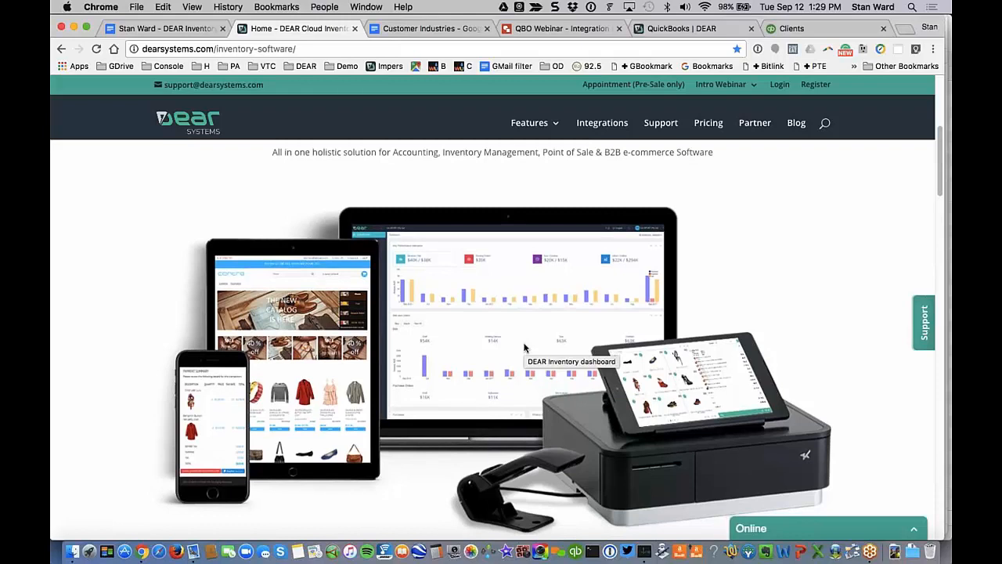
# - Review the DEAR home page's feature summaries, the "We integrate with" partner logos, the customer testimonials and the free trial section
pyautogui.scroll(-8, 525, 348)
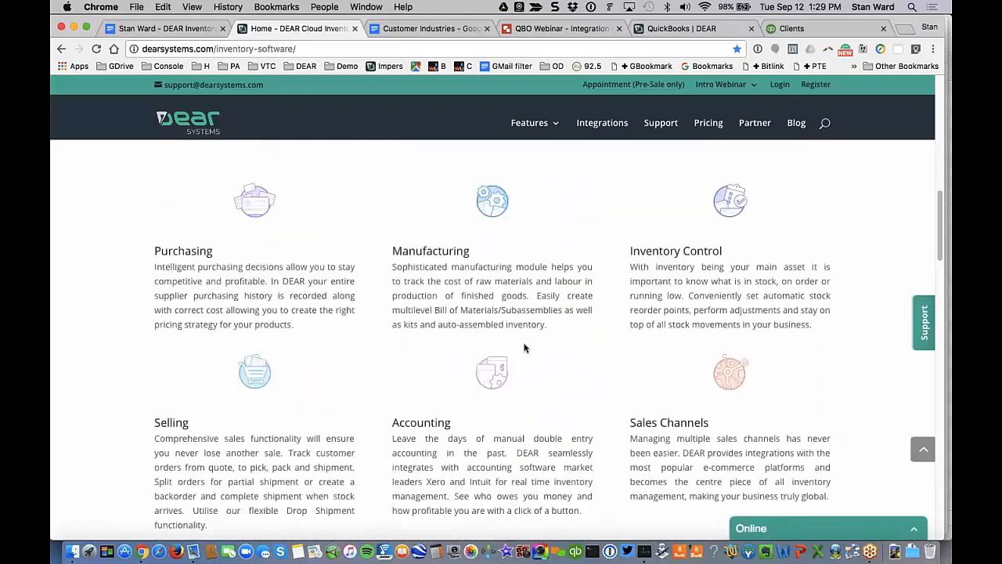
pyautogui.scroll(-6, 525, 348)
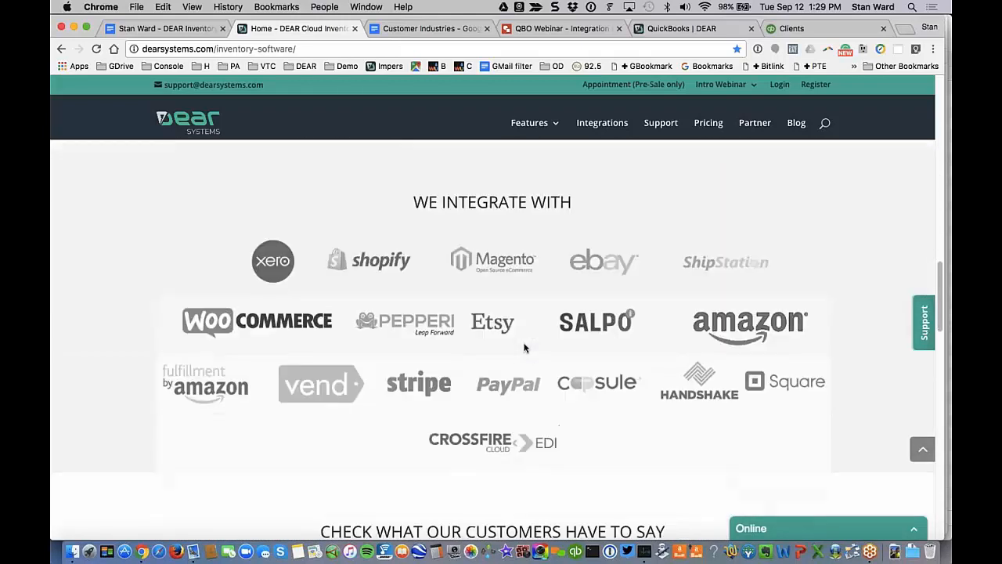
pyautogui.scroll(-4, 524, 347)
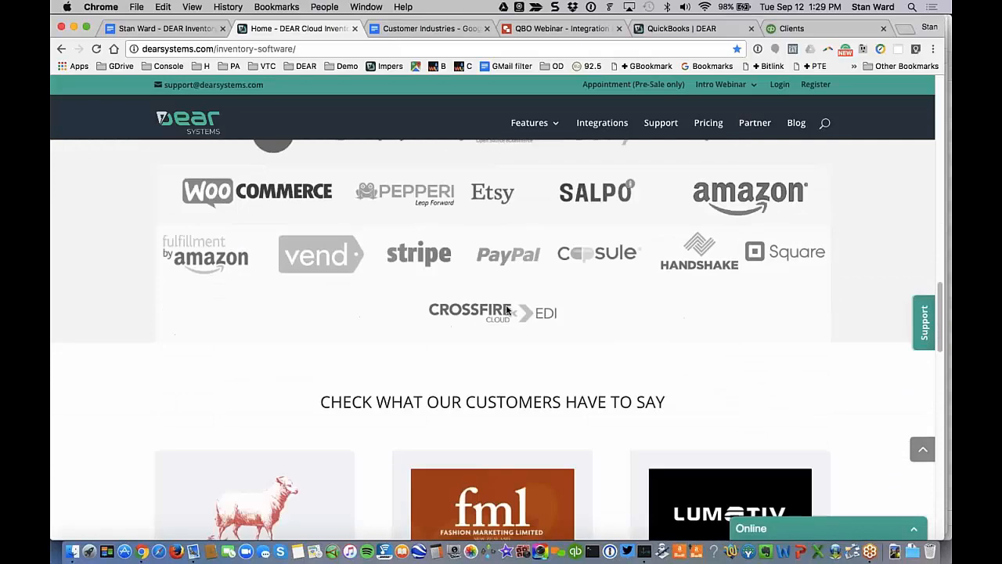
pyautogui.scroll(-1, 506, 309)
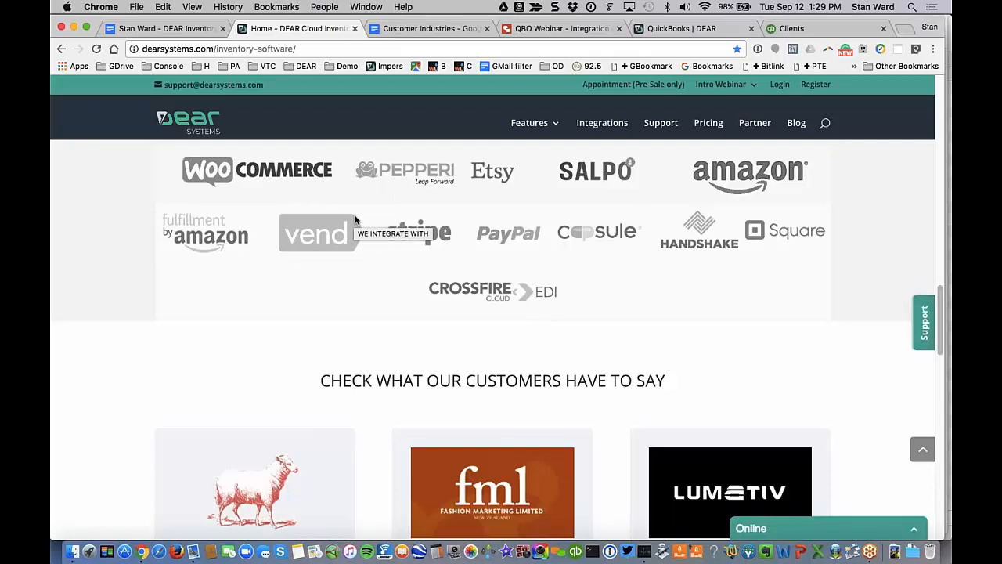
pyautogui.scroll(3, 355, 222)
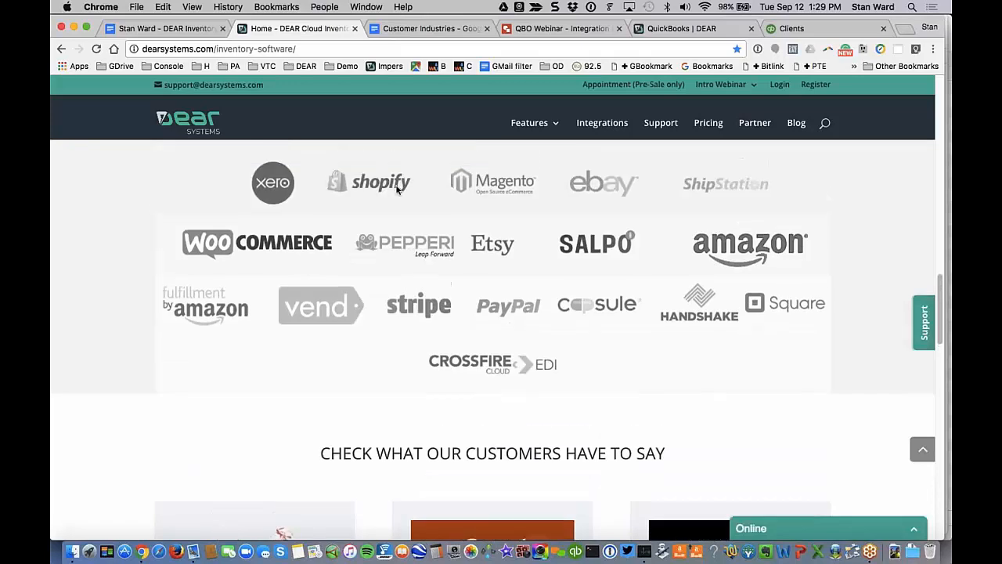
pyautogui.scroll(-1, 530, 266)
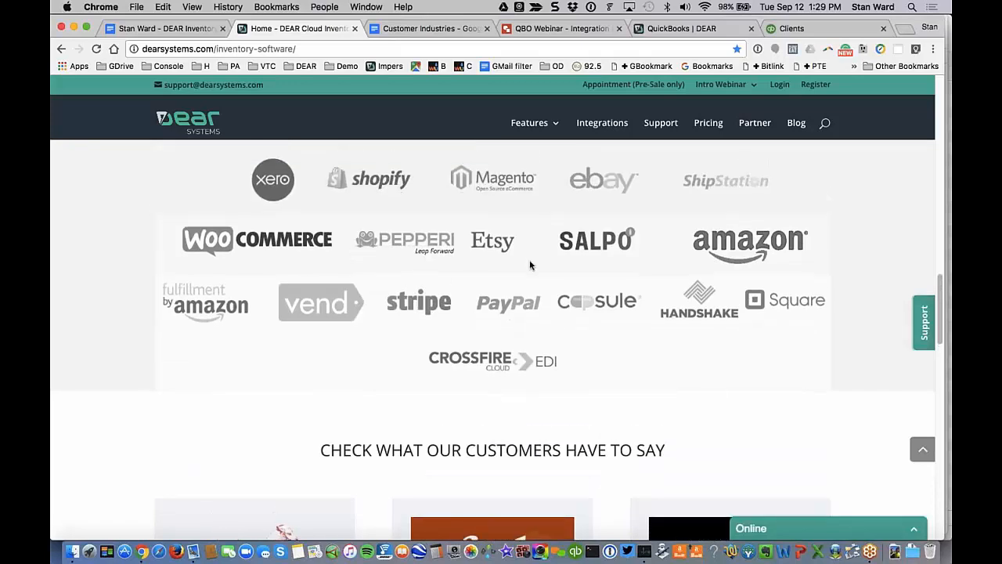
pyautogui.scroll(-2, 529, 266)
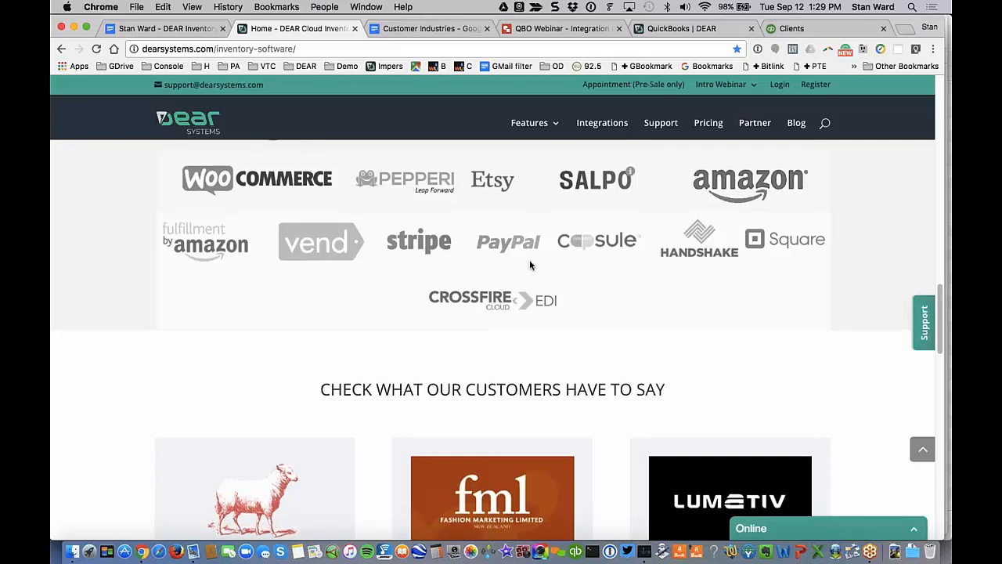
pyautogui.scroll(-1, 530, 265)
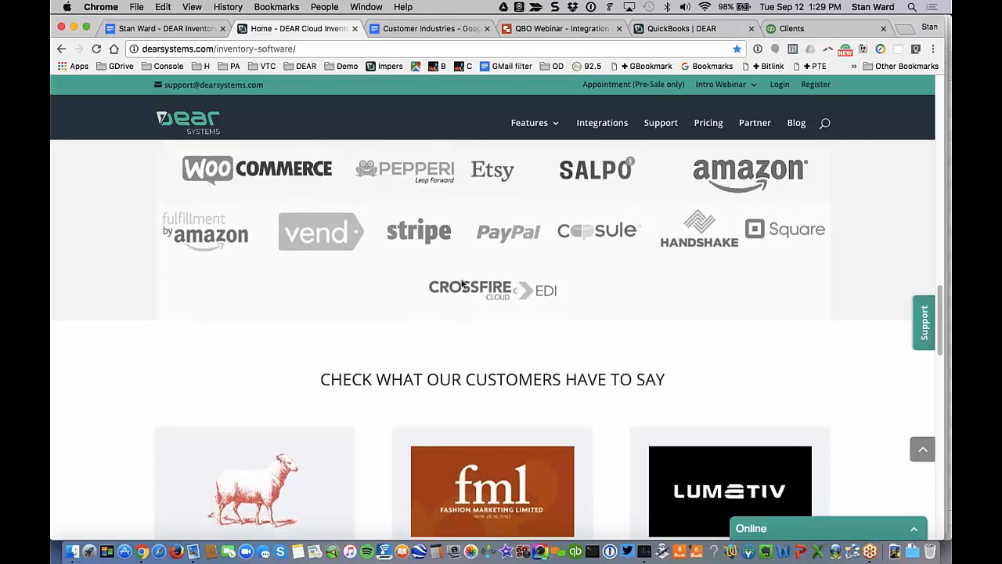
pyautogui.scroll(-1, 478, 293)
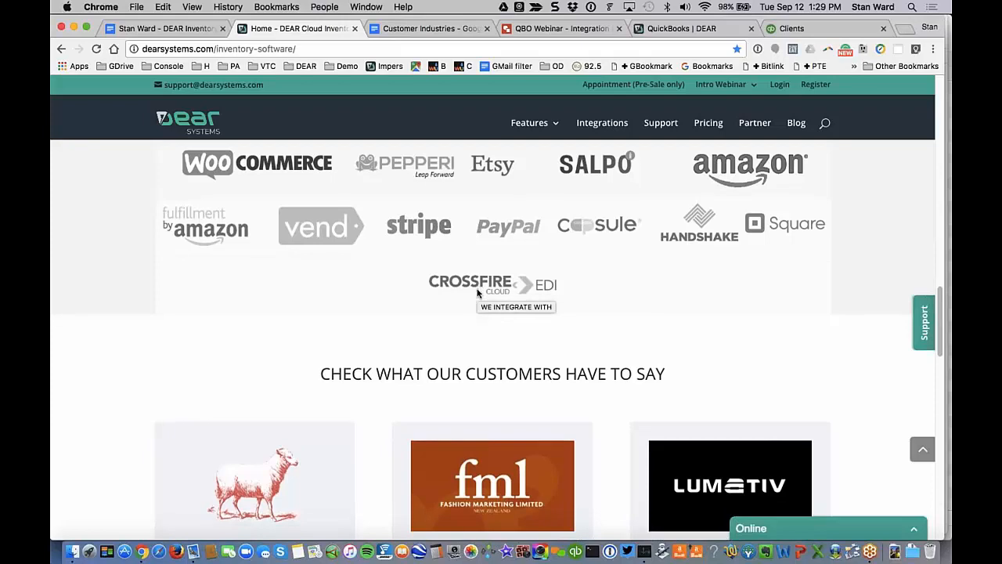
pyautogui.scroll(-10, 477, 293)
pyautogui.scroll(-10, 478, 293)
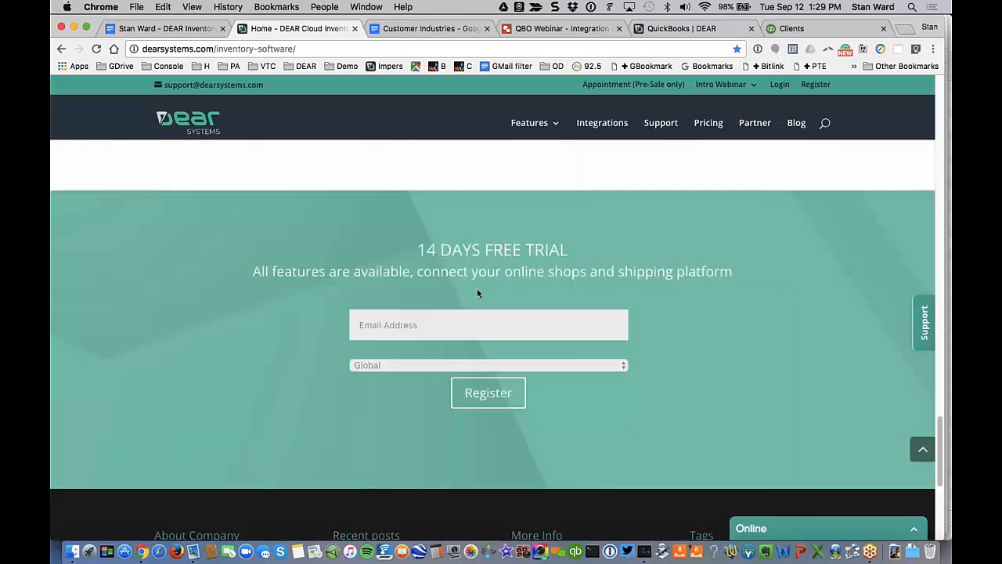
# - Open the DEAR website's Integrations page and look through all the partner integration cards, from DEAR B2B Portal to StarShipIT
pyautogui.scroll(20, 477, 293)
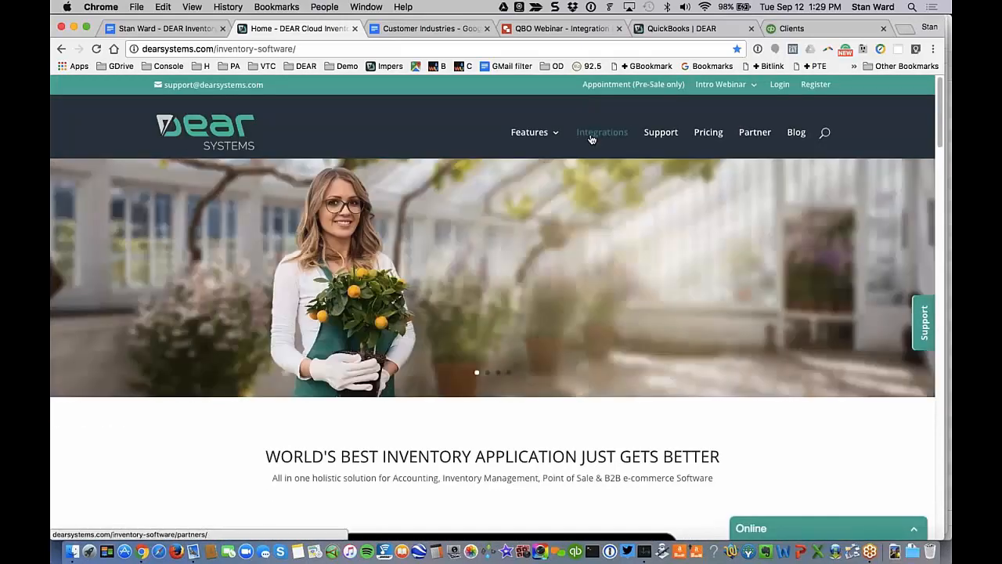
pyautogui.click(598, 139)
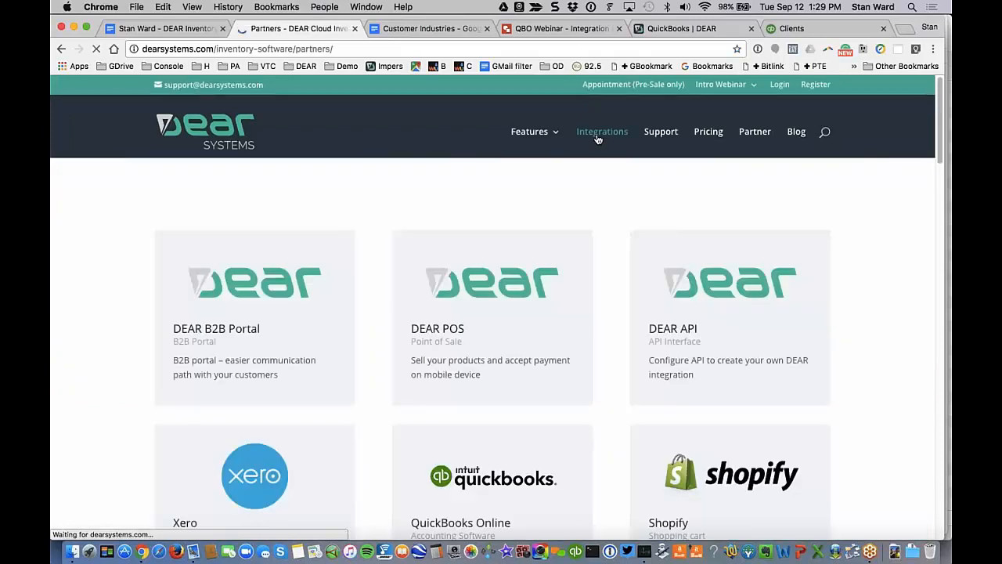
pyautogui.scroll(-2, 567, 322)
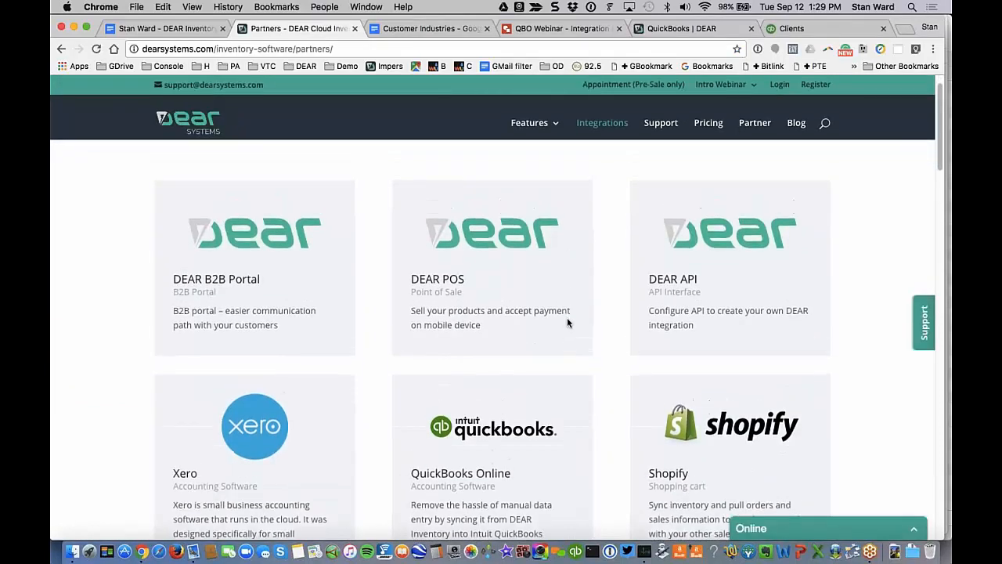
pyautogui.rightClick(567, 318)
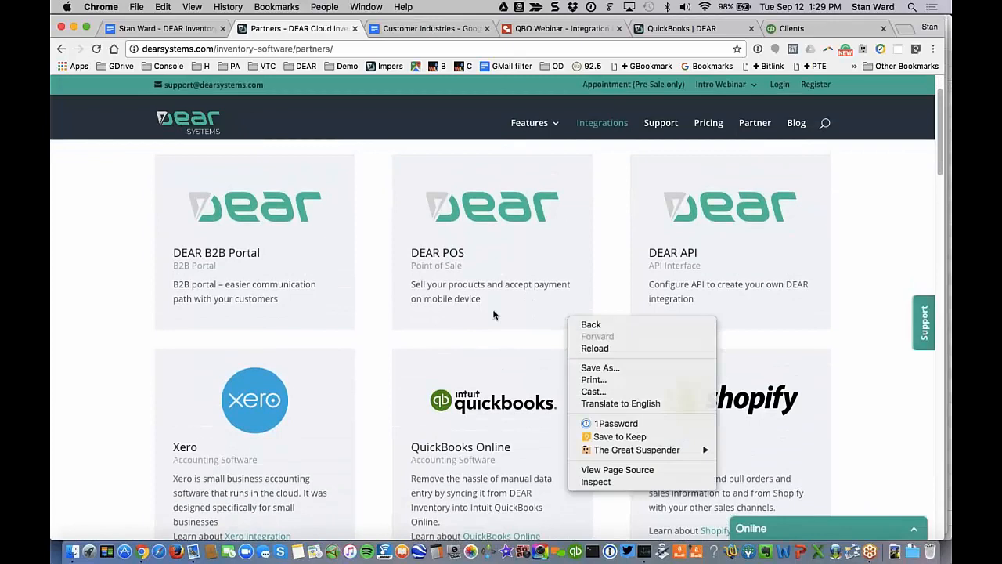
pyautogui.click(493, 315)
pyautogui.scroll(-10, 493, 315)
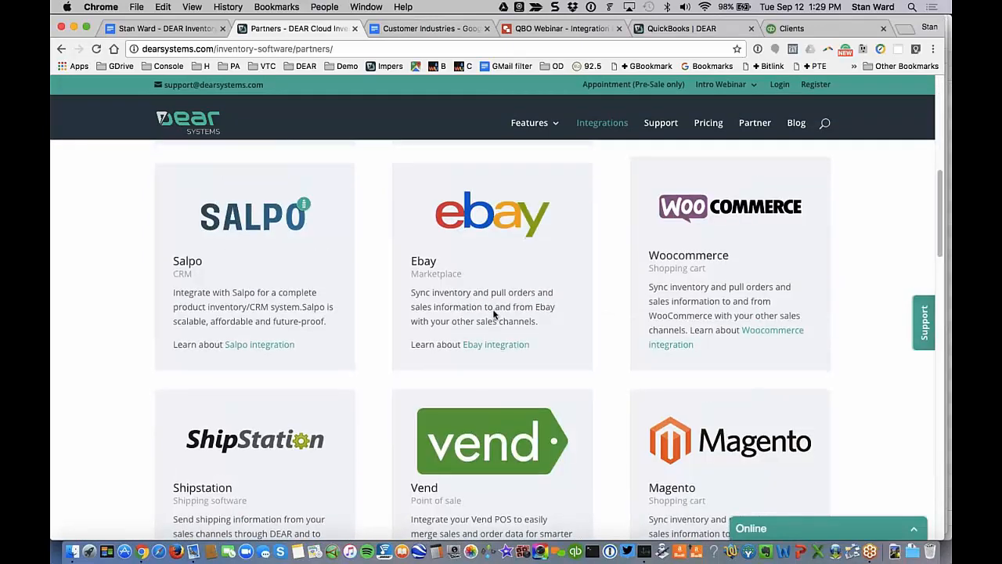
pyautogui.scroll(-2, 493, 314)
pyautogui.scroll(1, 494, 315)
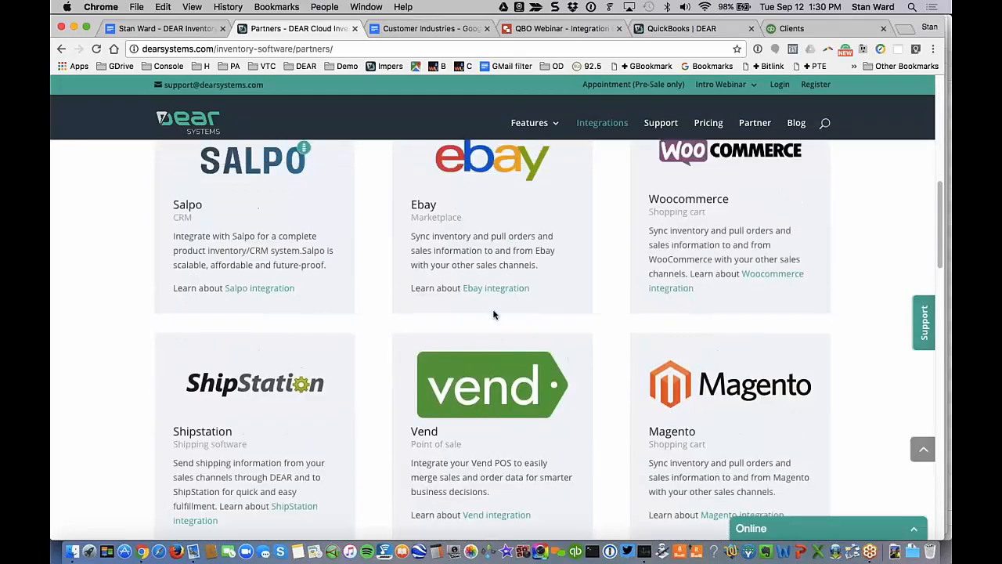
pyautogui.scroll(-7, 493, 315)
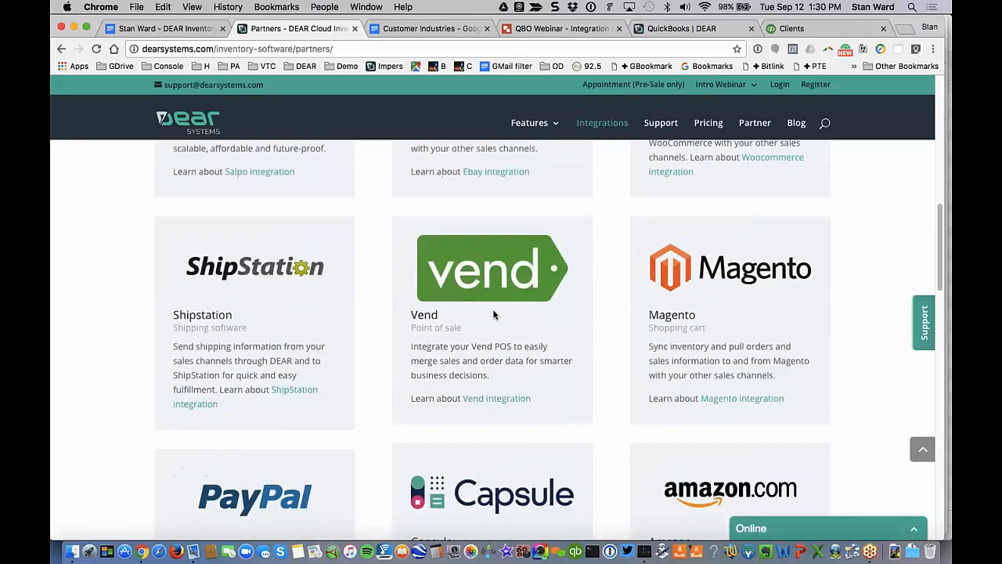
pyautogui.scroll(-2, 493, 315)
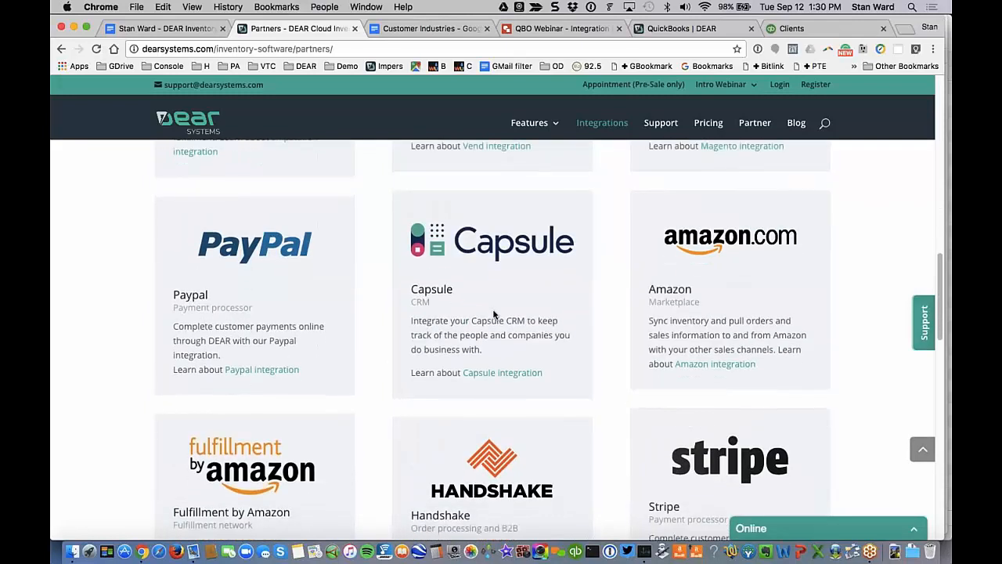
pyautogui.scroll(-15, 494, 315)
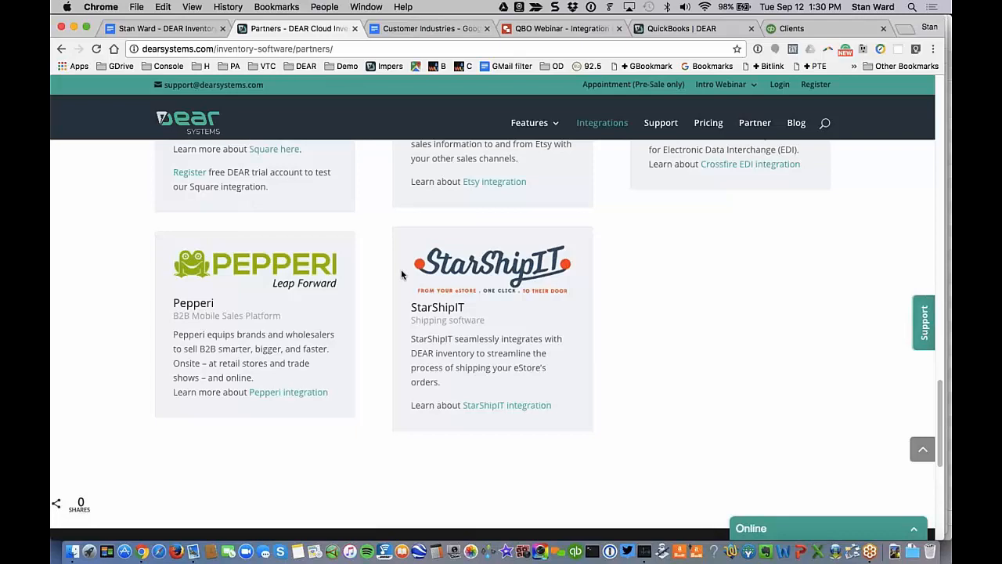
pyautogui.scroll(15, 532, 187)
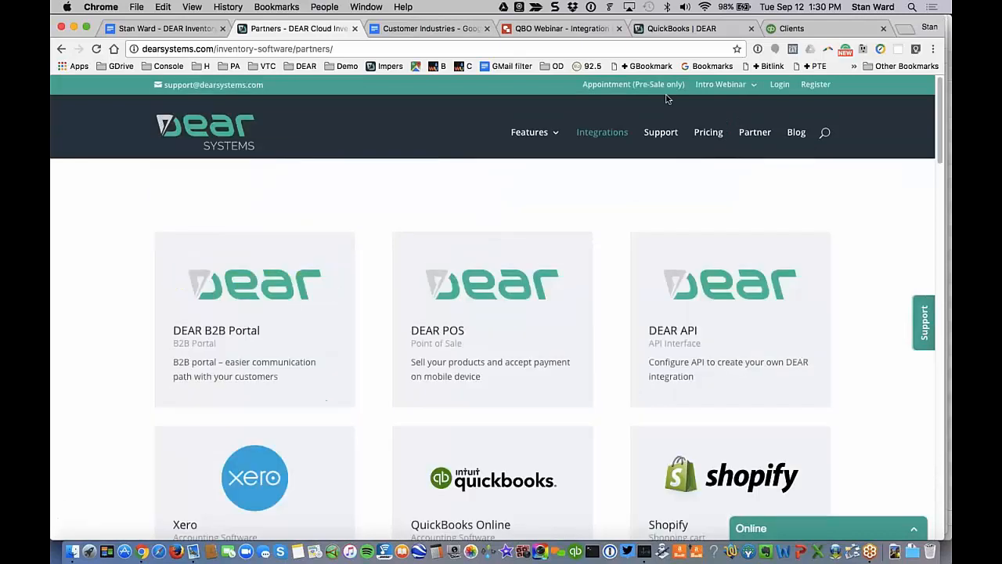
# - Switch to the Customer Industries document and read through its full list of industries
pyautogui.click(422, 26)
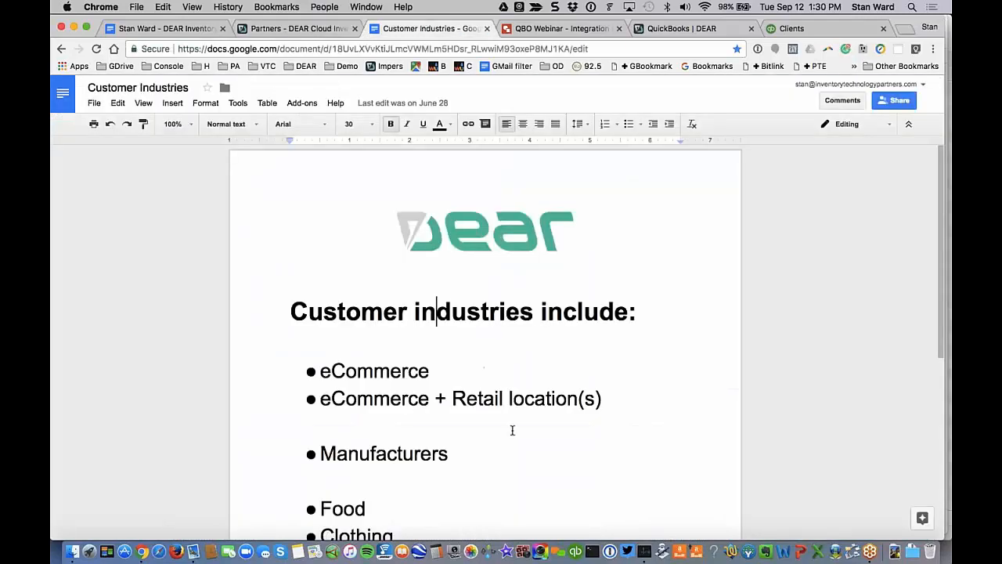
pyautogui.scroll(-3, 512, 430)
pyautogui.scroll(-3, 512, 430)
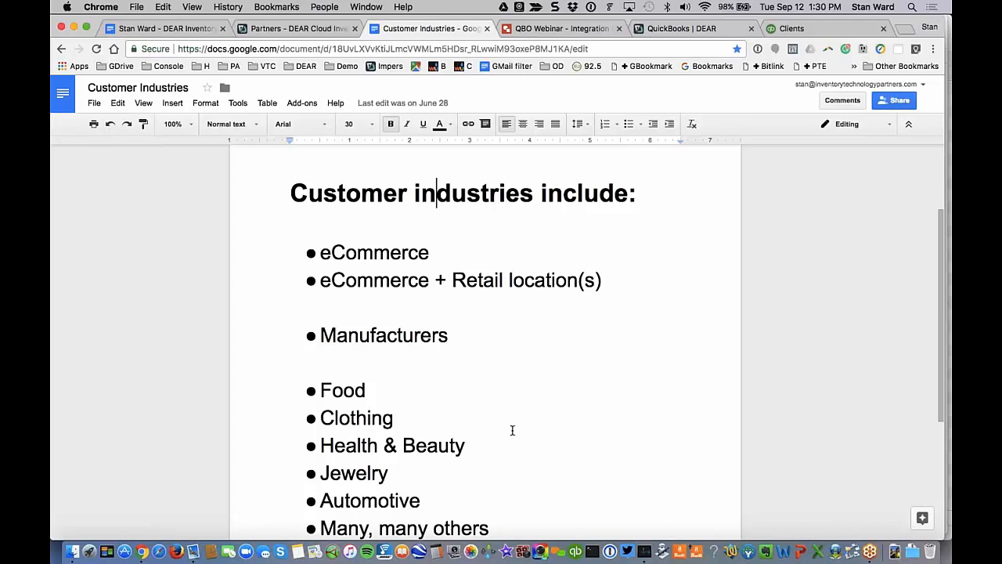
pyautogui.scroll(-3, 513, 430)
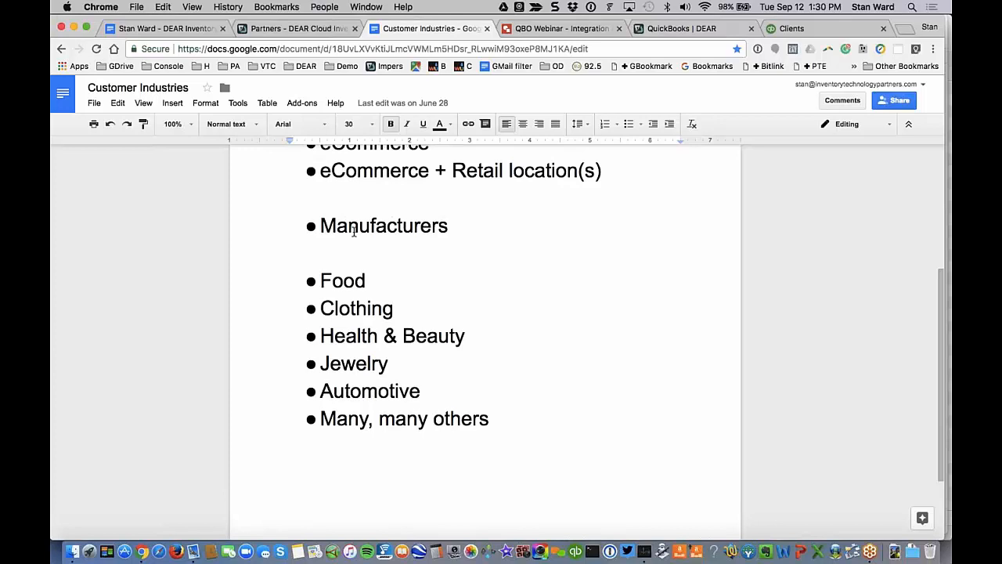
# - Point out the Manufacturers, Health & Beauty and Jewelry entries in the industries list, and return to the document's heading
pyautogui.scroll(1, 387, 236)
pyautogui.scroll(2, 387, 236)
pyautogui.doubleClick(386, 257)
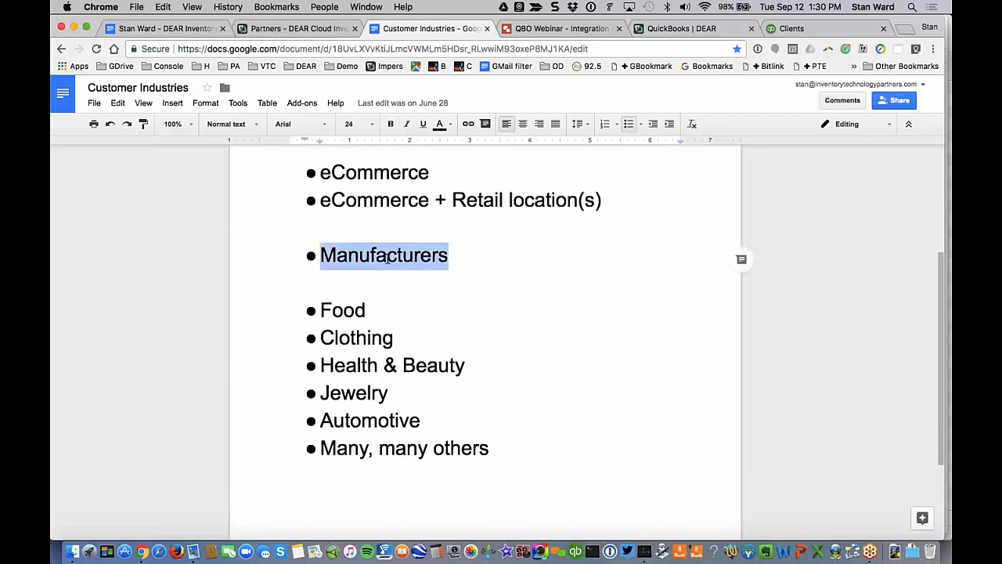
pyautogui.tripleClick(359, 366)
pyautogui.click(360, 366)
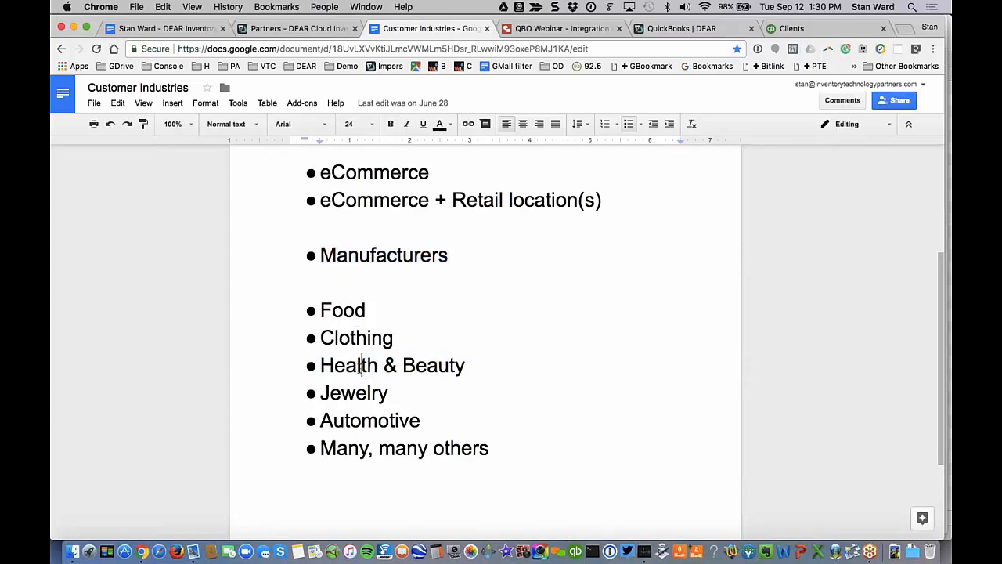
pyautogui.doubleClick(355, 393)
pyautogui.click(355, 393)
pyautogui.scroll(1, 356, 393)
pyautogui.scroll(4, 355, 392)
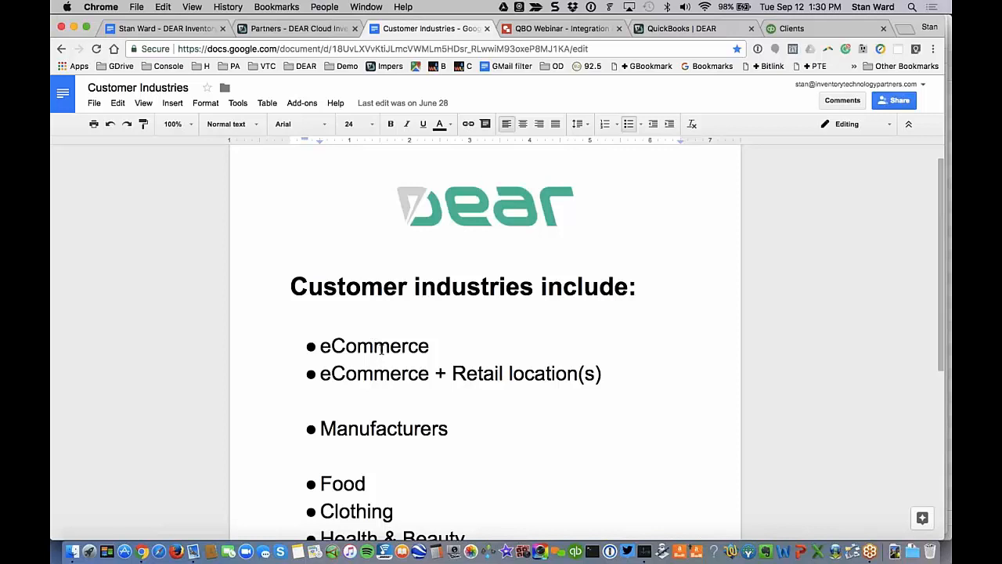
# - Open the QBO Webinar integration drawing and point out the Shopify, Magento and WooCommerce logos
pyautogui.click(554, 29)
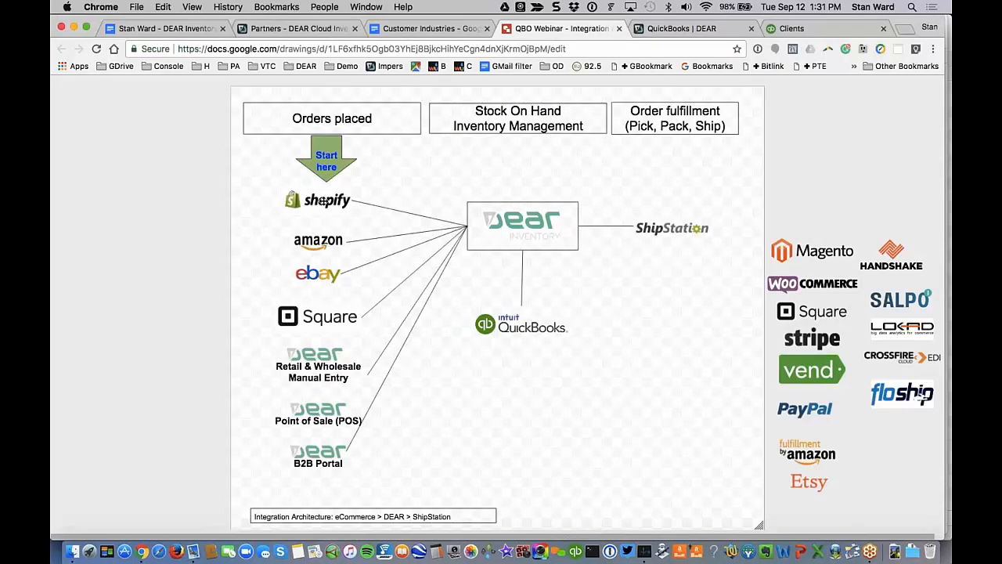
pyautogui.click(323, 201)
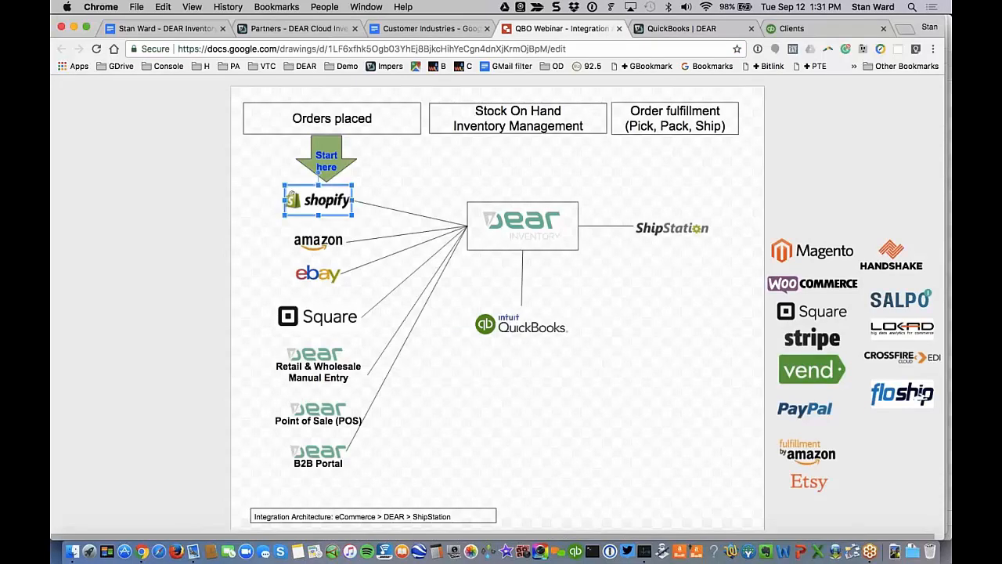
pyautogui.click(262, 206)
pyautogui.click(797, 256)
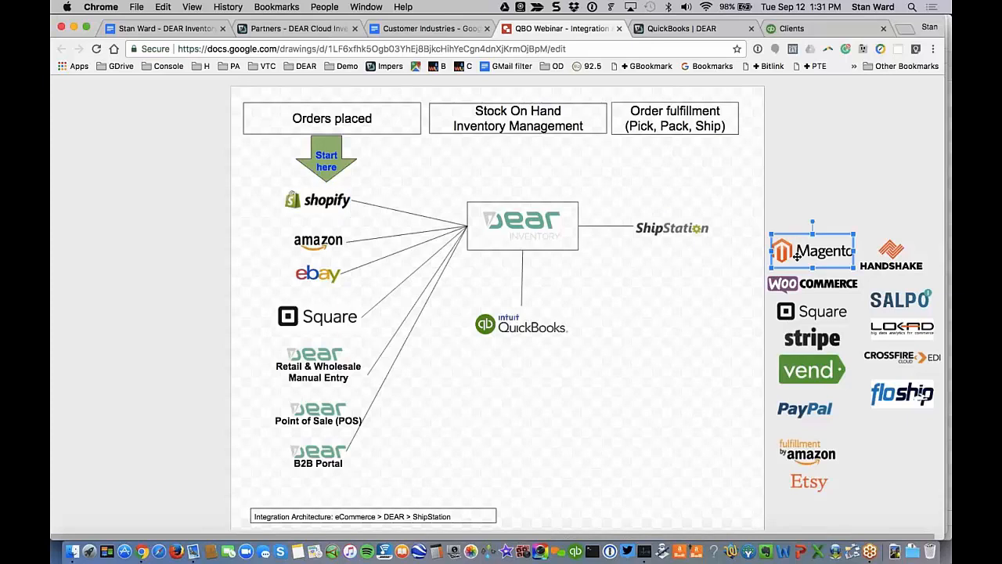
pyautogui.click(795, 284)
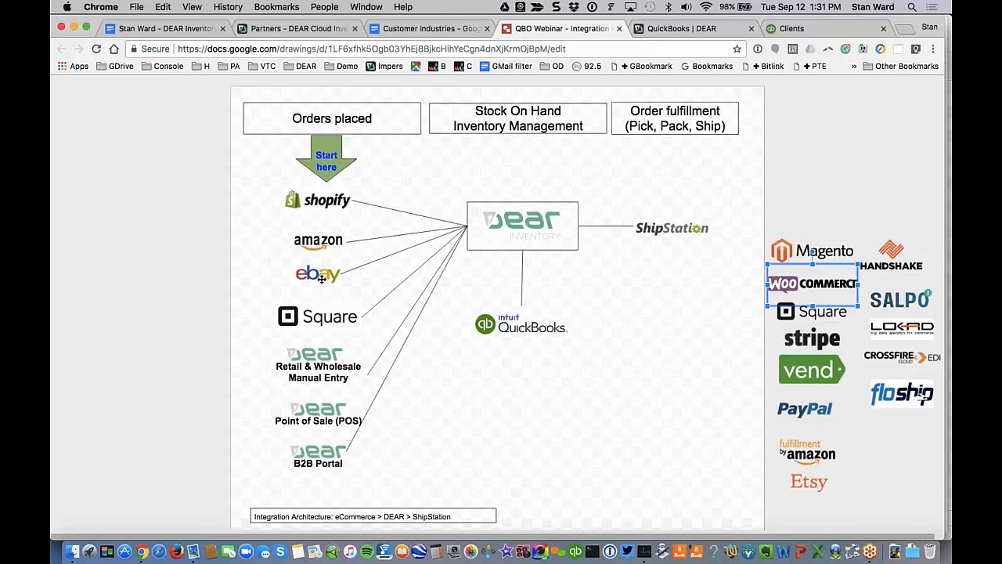
# - Point out the eBay, Amazon and Square order sources that connect to DEAR Inventory in the diagram
pyautogui.click(321, 279)
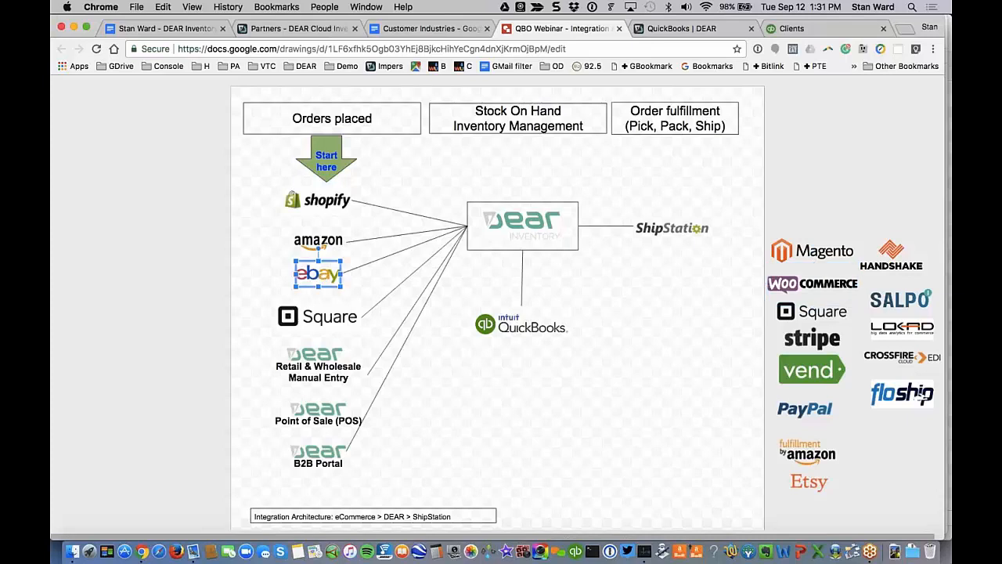
pyautogui.click(319, 240)
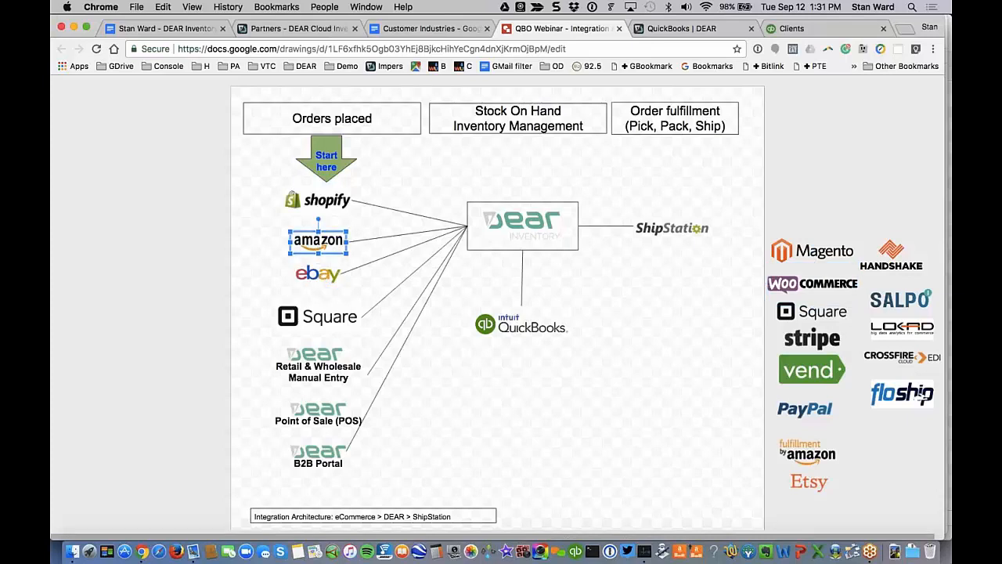
pyautogui.click(319, 274)
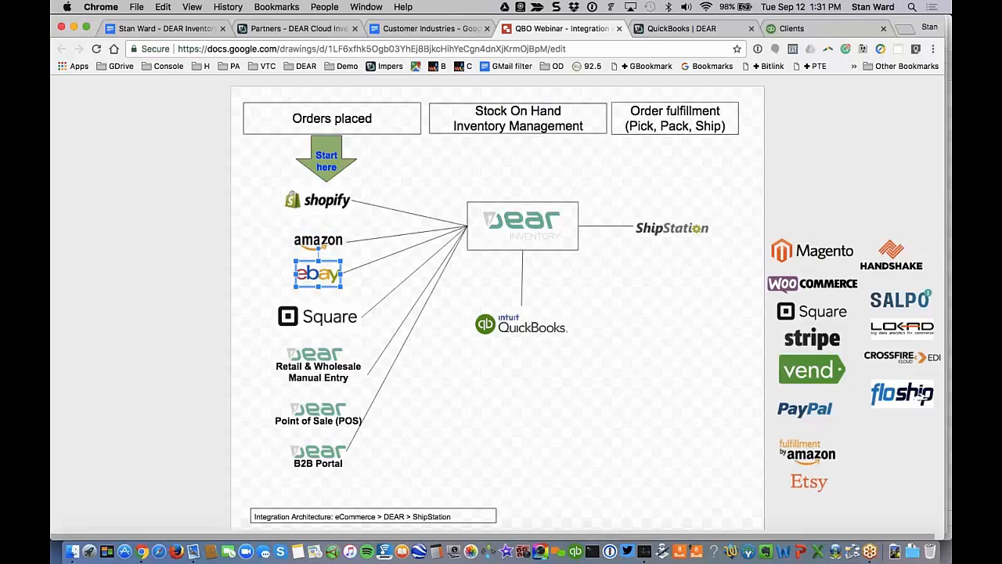
pyautogui.click(415, 185)
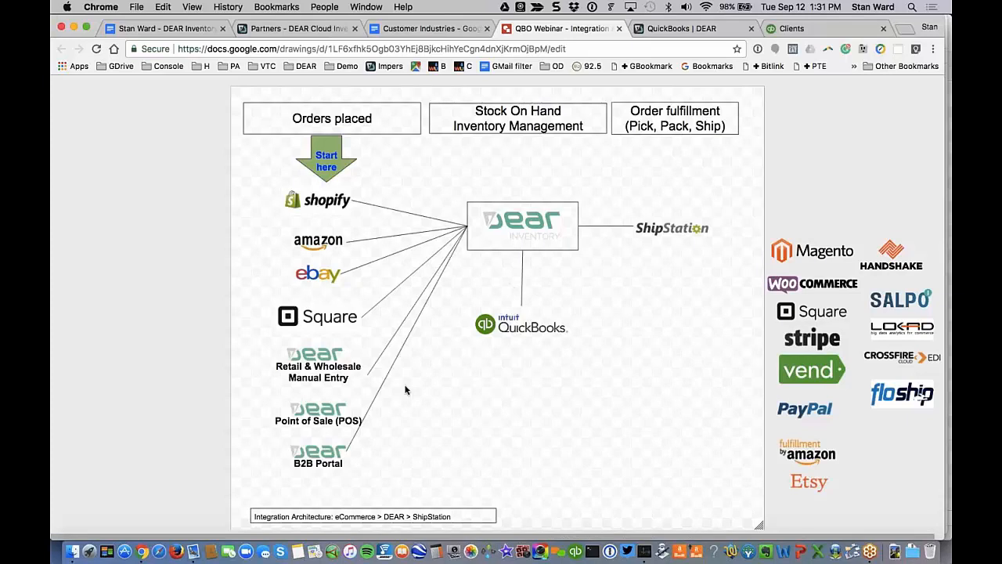
pyautogui.click(321, 316)
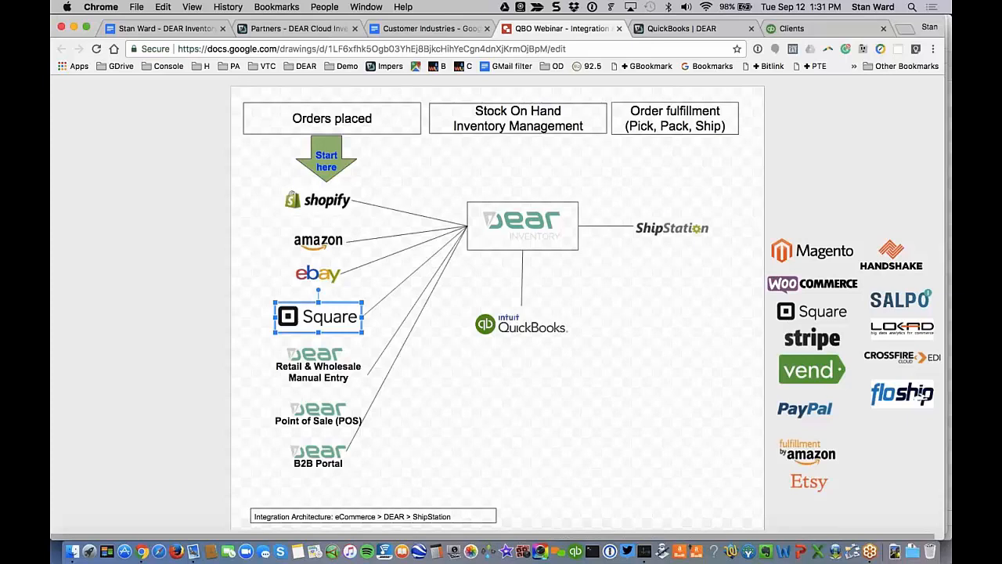
# - Point out the DEAR Retail & Wholesale Manual Entry order source in the diagram
pyautogui.click(239, 320)
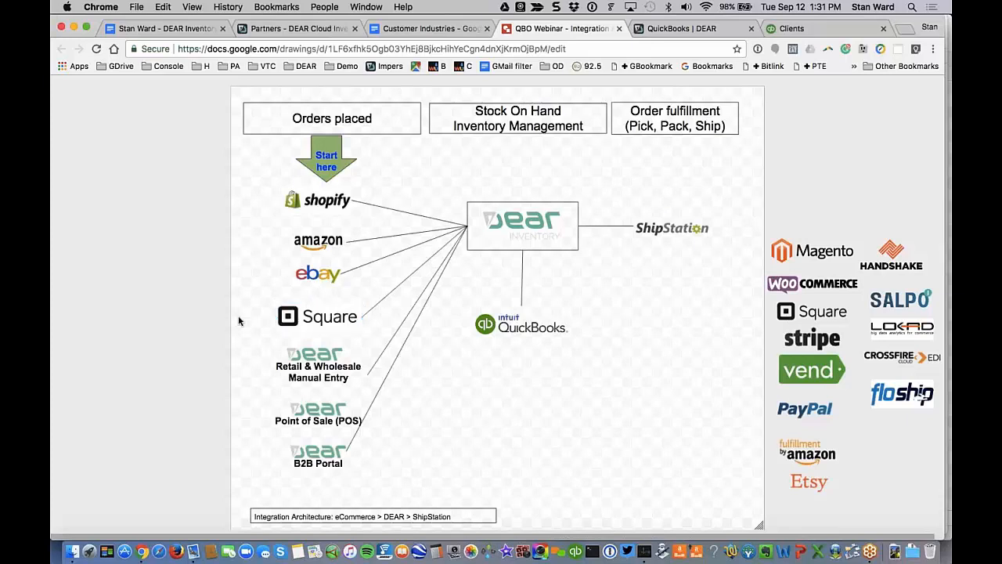
pyautogui.click(302, 374)
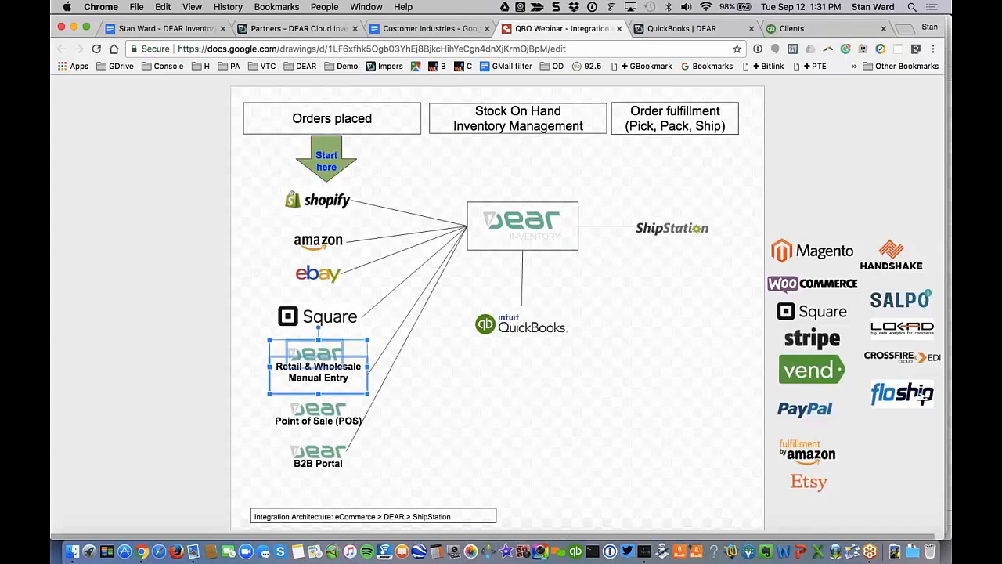
pyautogui.press('Escape')
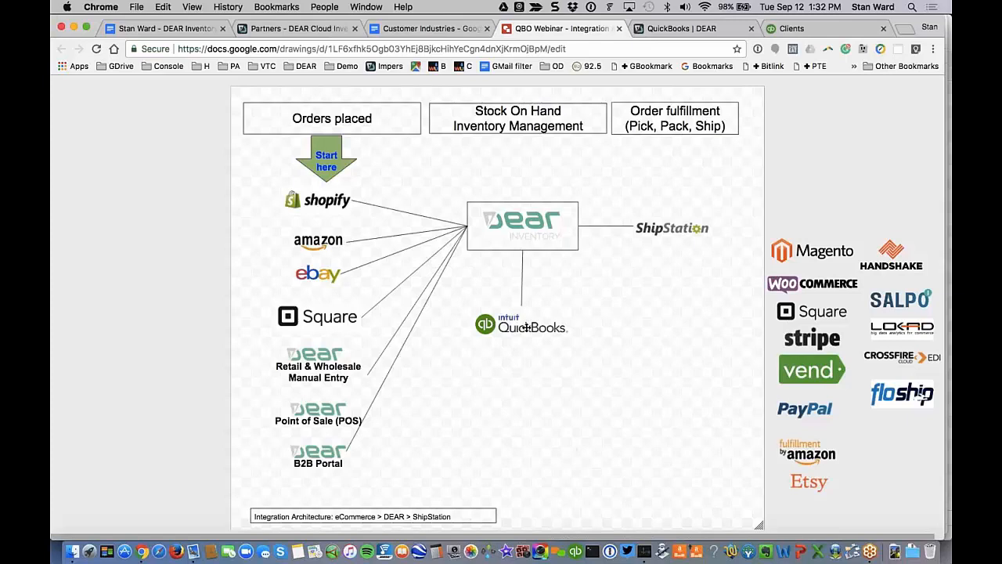
# - Point out QuickBooks and ShipStation in the diagram, along with the Floship logo among the additional integrations
pyautogui.click(526, 328)
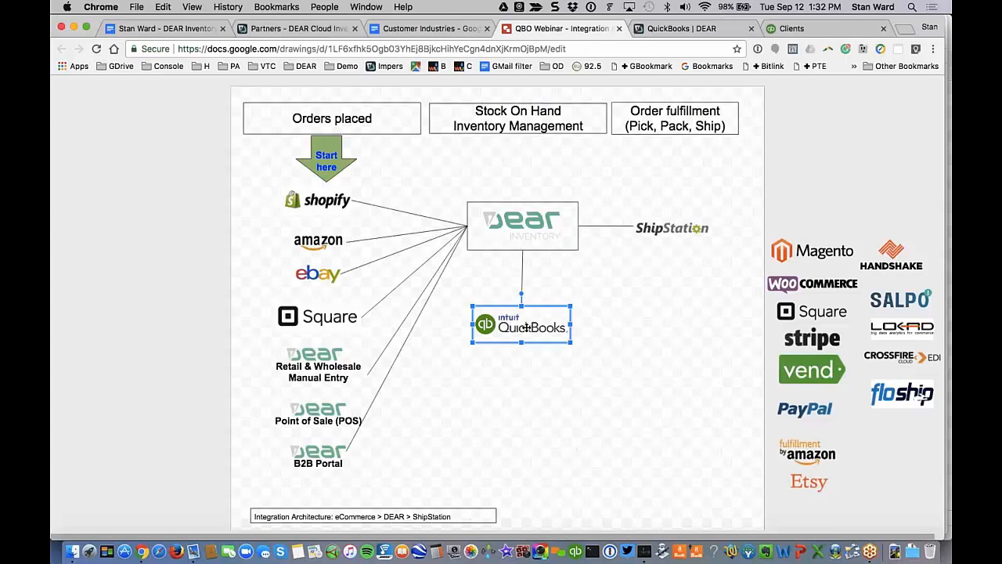
pyautogui.click(602, 318)
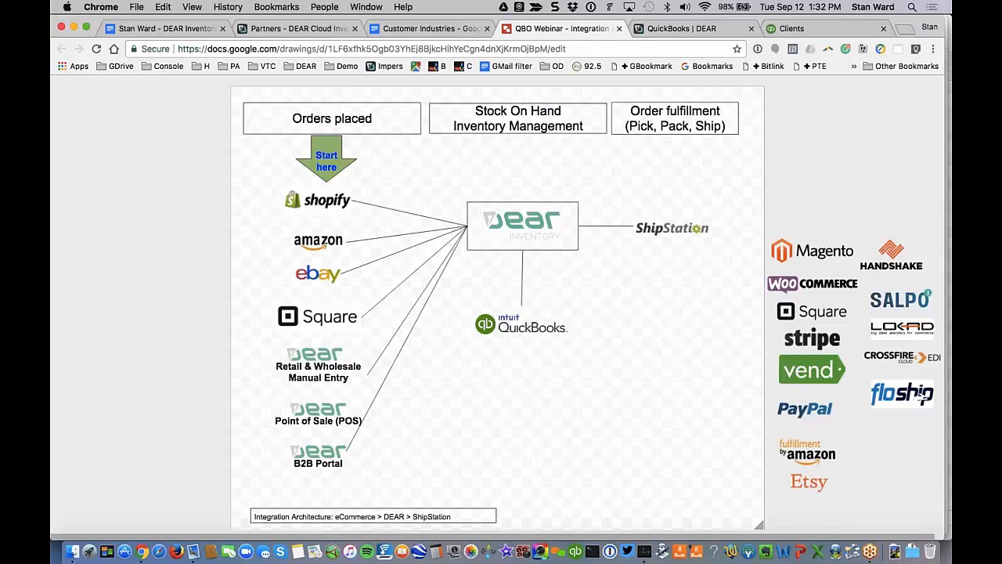
pyautogui.click(674, 227)
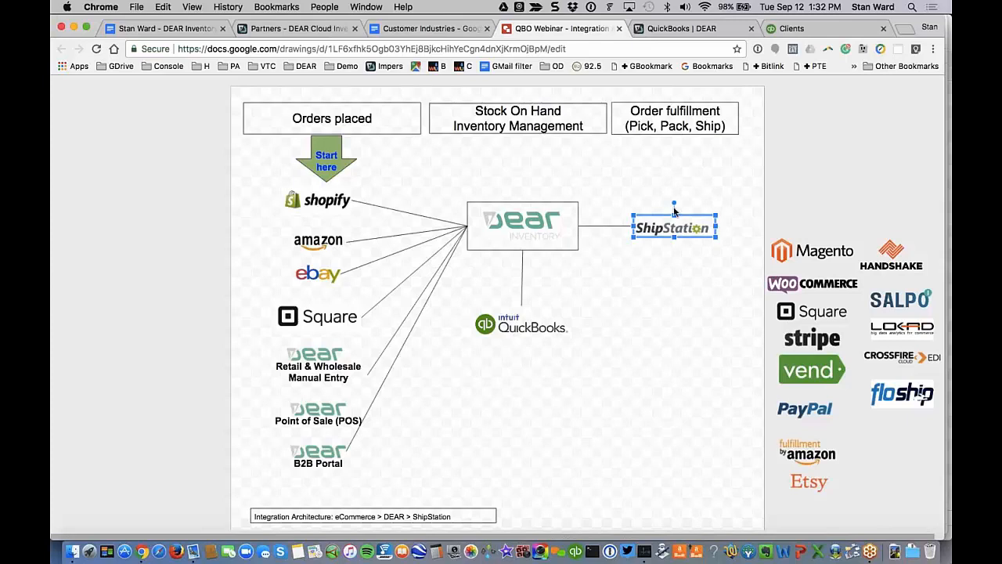
pyautogui.click(672, 210)
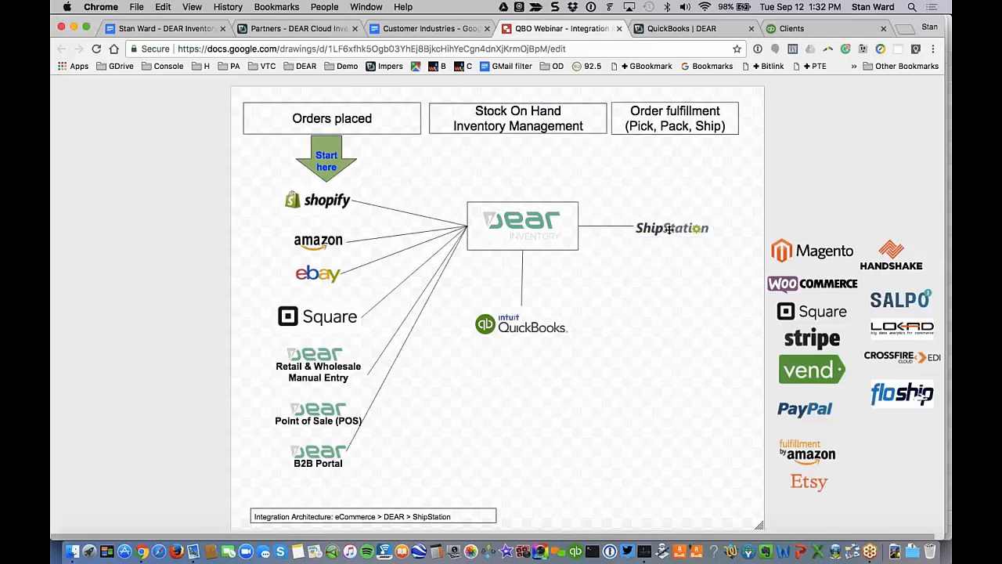
pyautogui.click(906, 390)
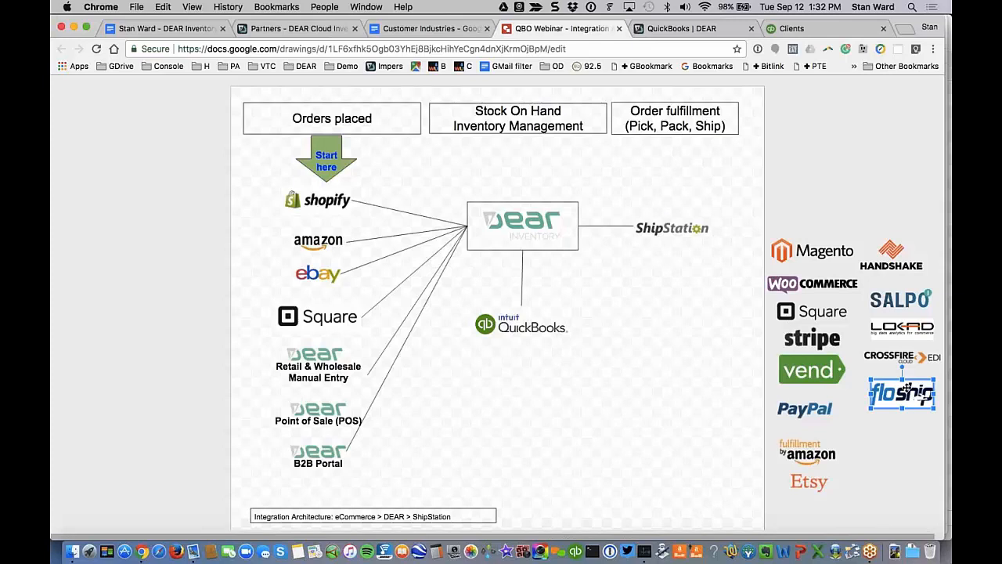
pyautogui.click(645, 360)
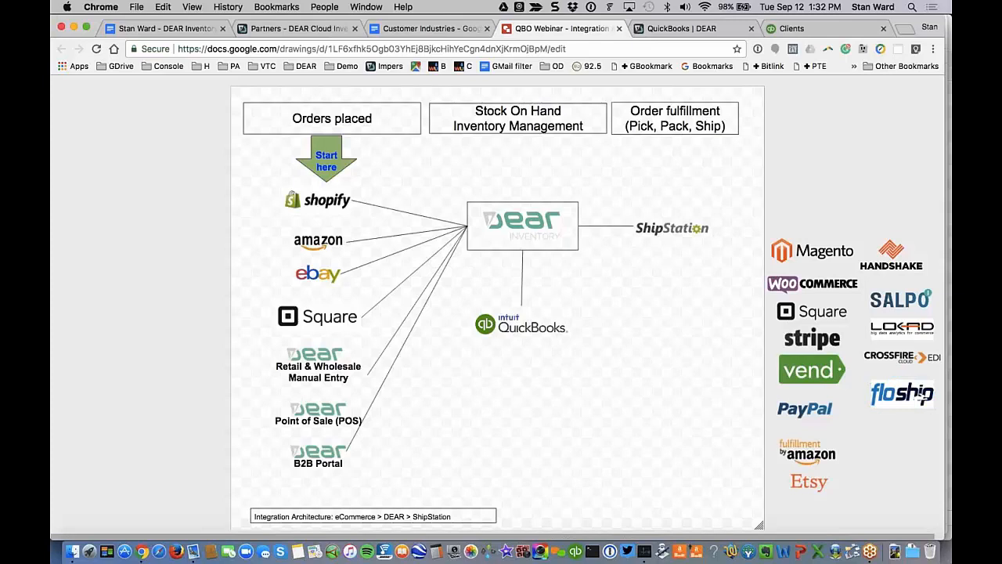
# - Switch to the DEAR web application and open its Dashboard
pyautogui.click(670, 31)
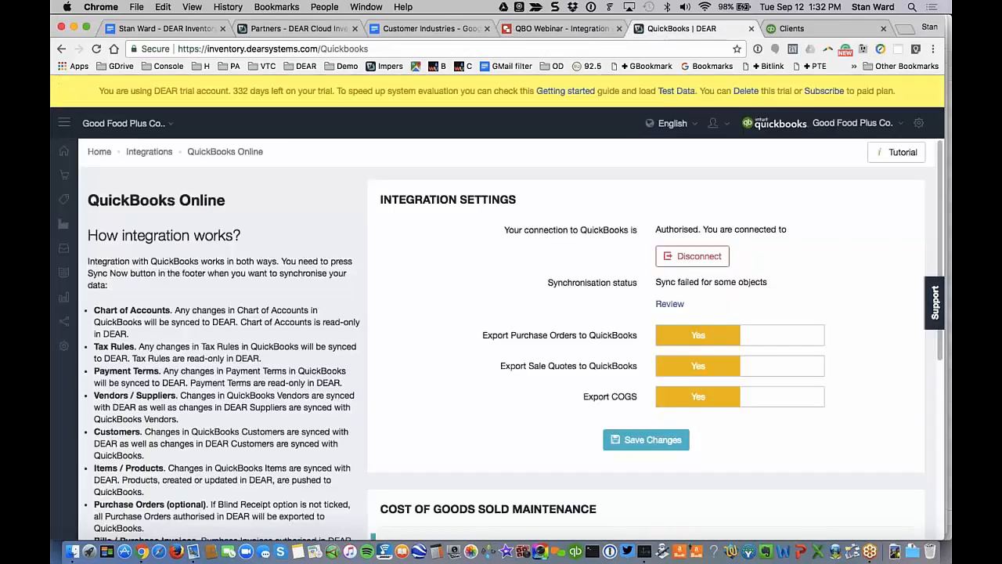
pyautogui.moveTo(67, 157)
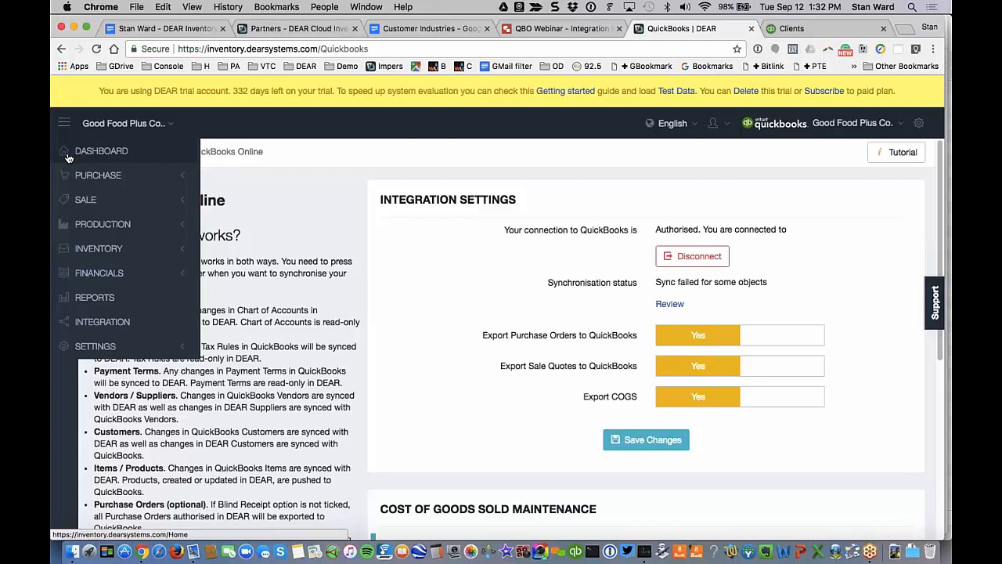
pyautogui.click(65, 153)
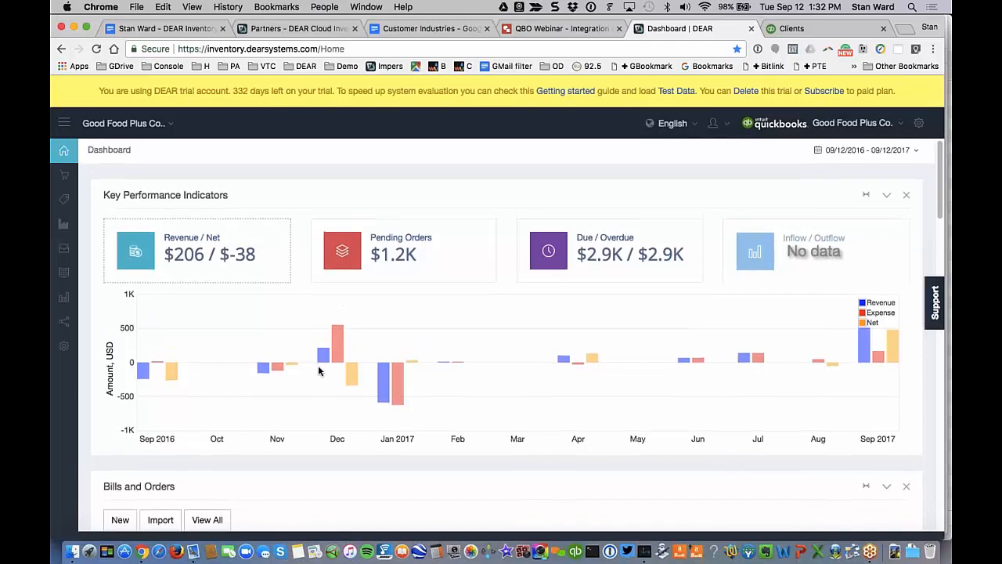
# - Show the Pending Orders chart and the Due / Overdue chart under Key Performance Indicators
pyautogui.scroll(-1, 318, 370)
pyautogui.scroll(-1, 319, 371)
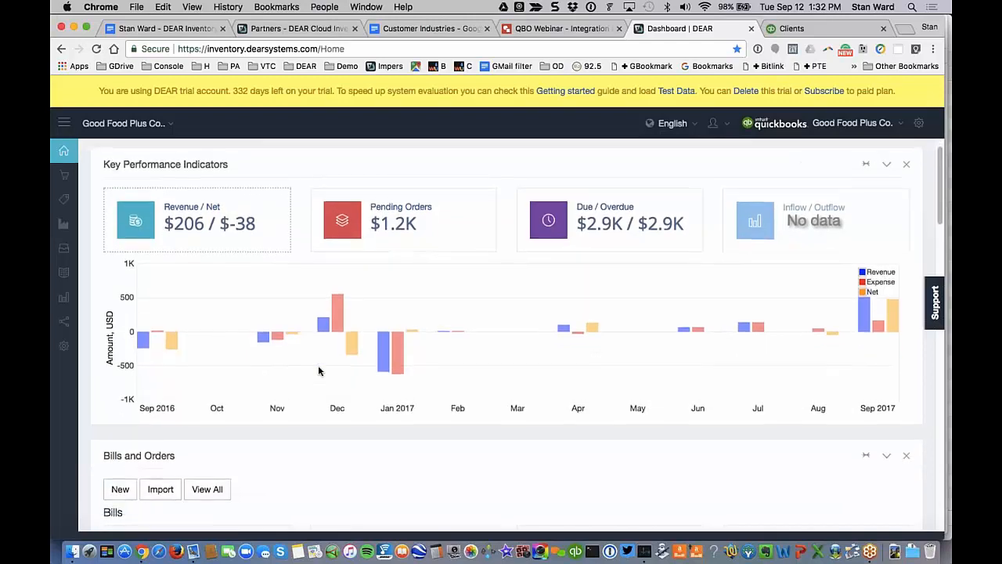
pyautogui.click(394, 227)
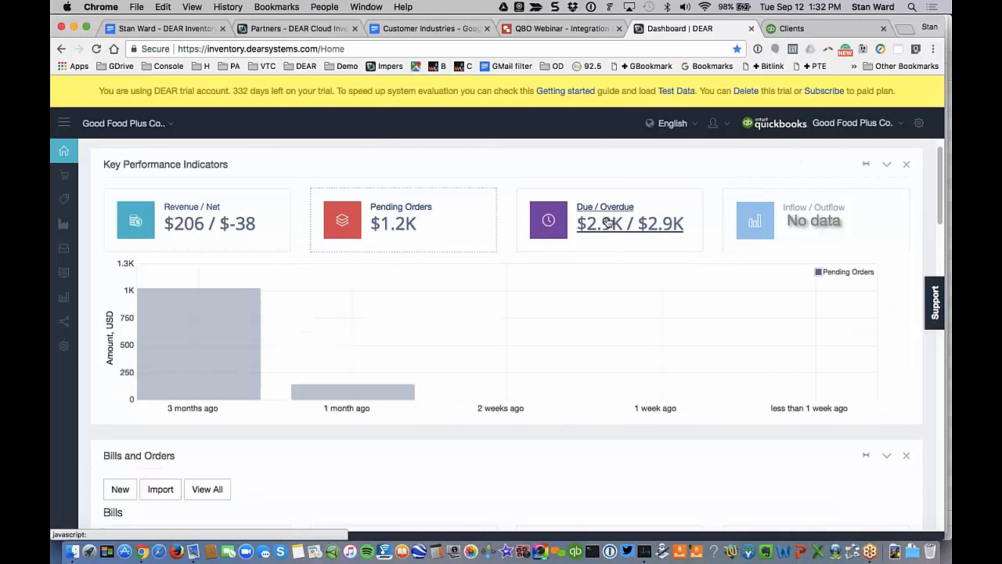
pyautogui.click(659, 229)
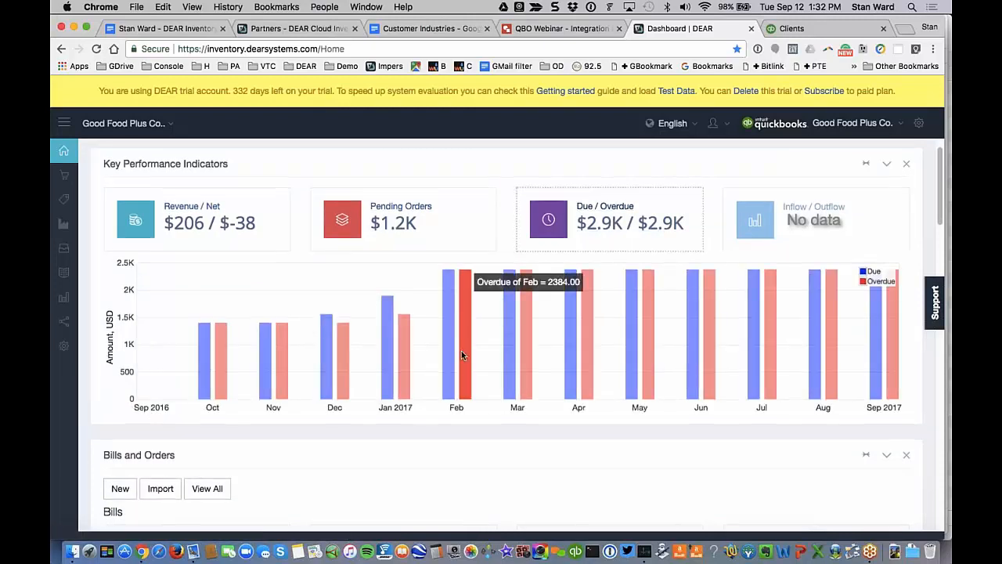
# - Go through the Bills and Orders, Purchases and Sales sections, and show Top Customers in the Customer Overview
pyautogui.scroll(-12, 461, 355)
pyautogui.scroll(-15, 462, 352)
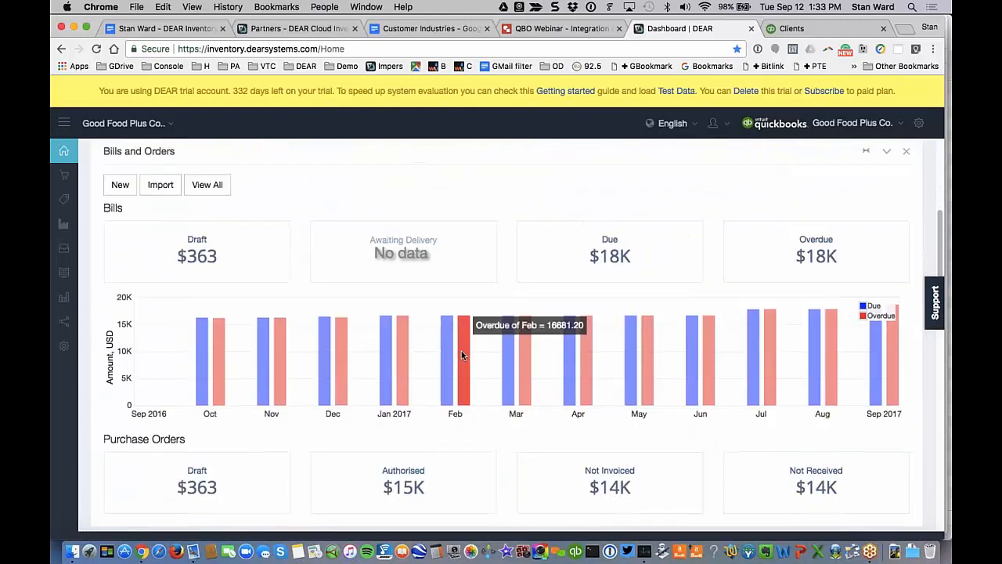
pyautogui.scroll(-3, 162, 260)
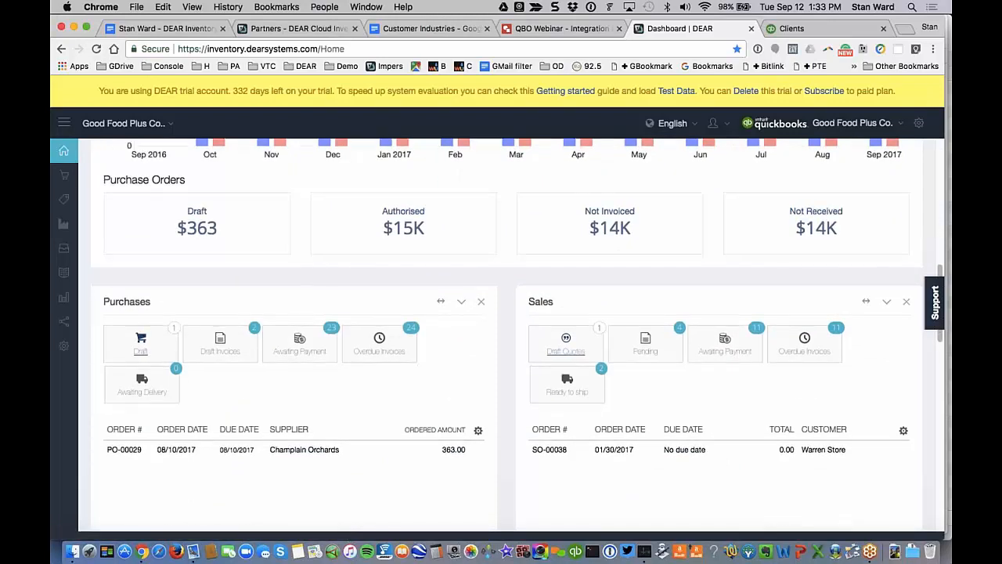
pyautogui.scroll(-5, 564, 297)
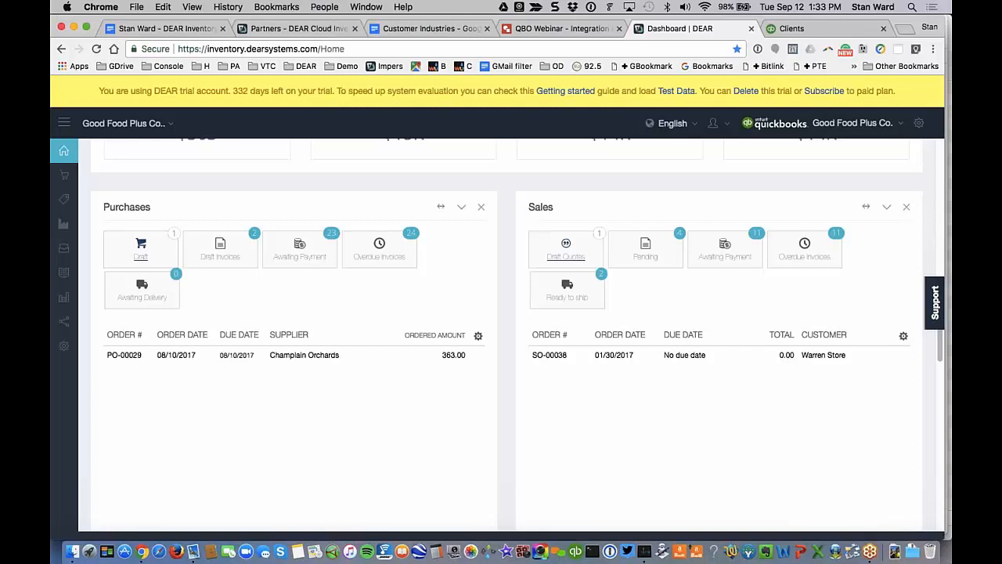
pyautogui.scroll(-10, 679, 392)
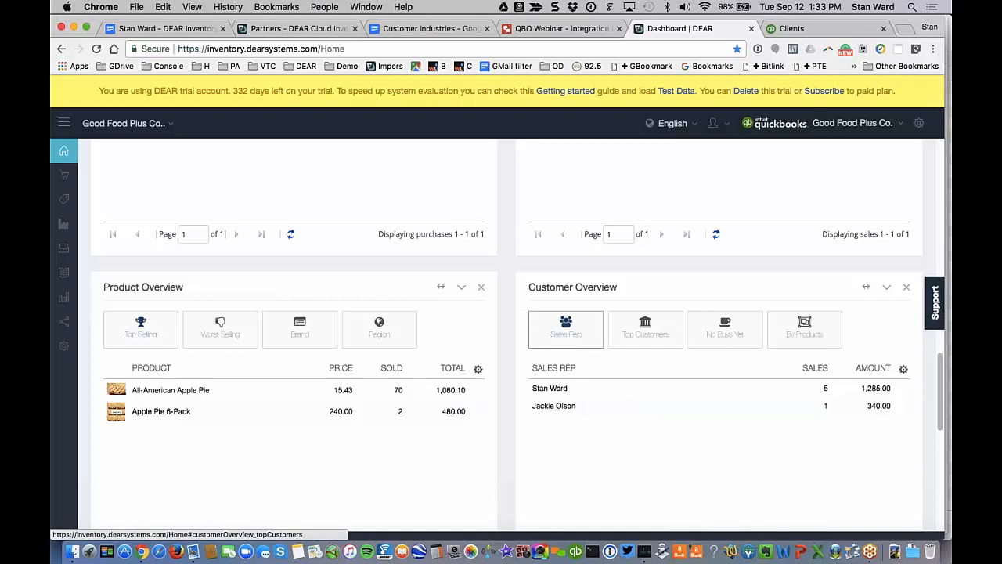
pyautogui.click(654, 335)
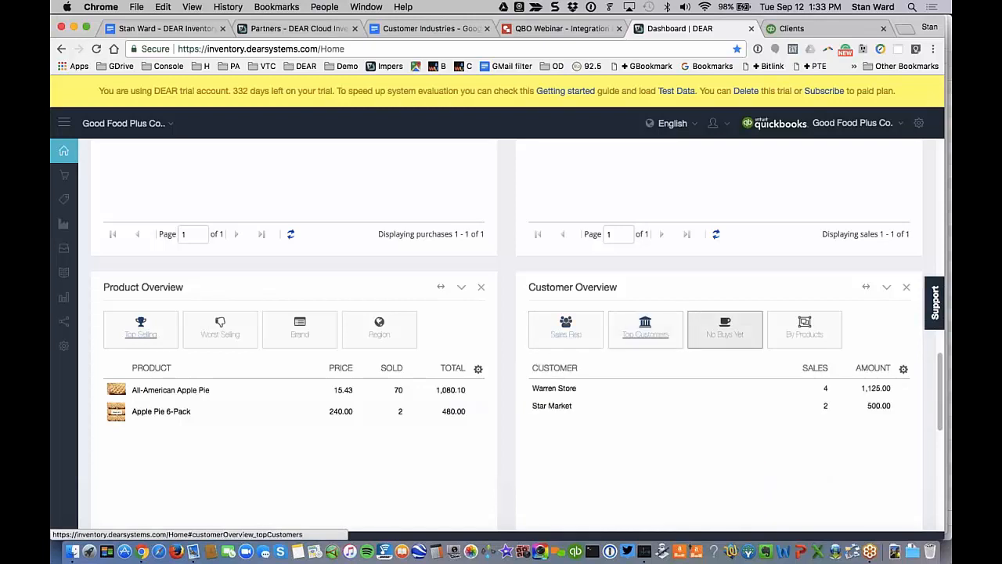
# - List the Customer Overview by products for All-American Apple Pie
pyautogui.click(791, 332)
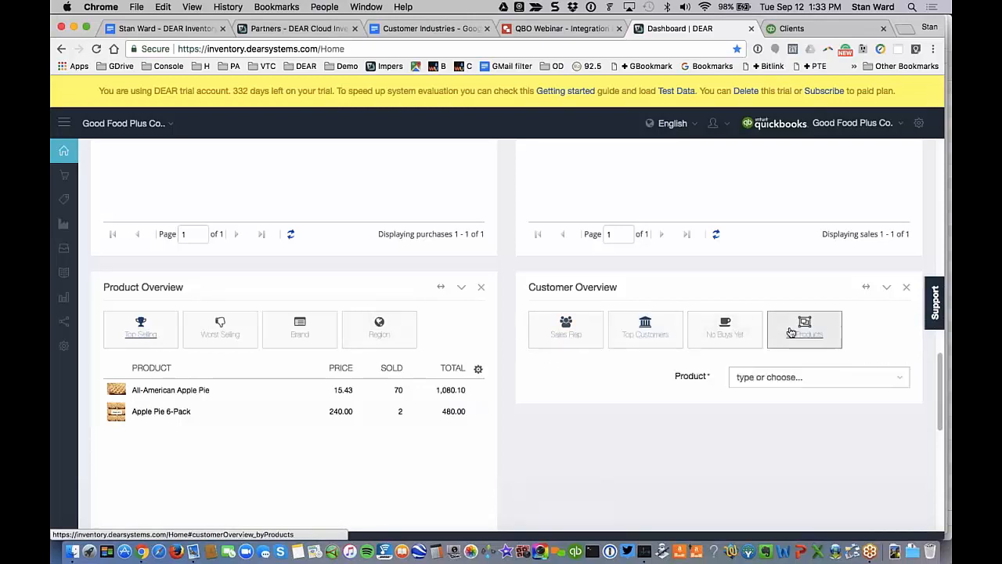
pyautogui.click(764, 379)
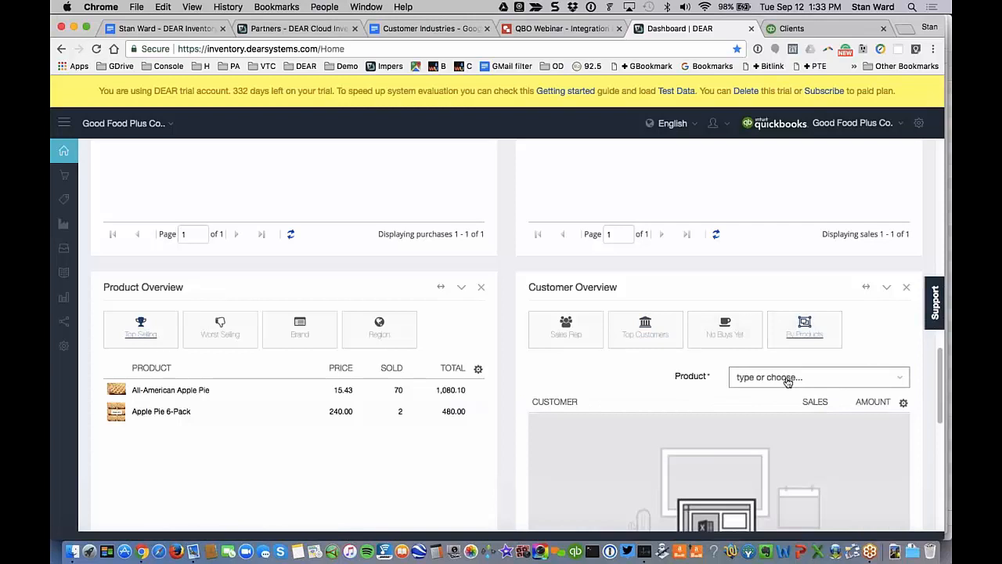
pyautogui.click(902, 384)
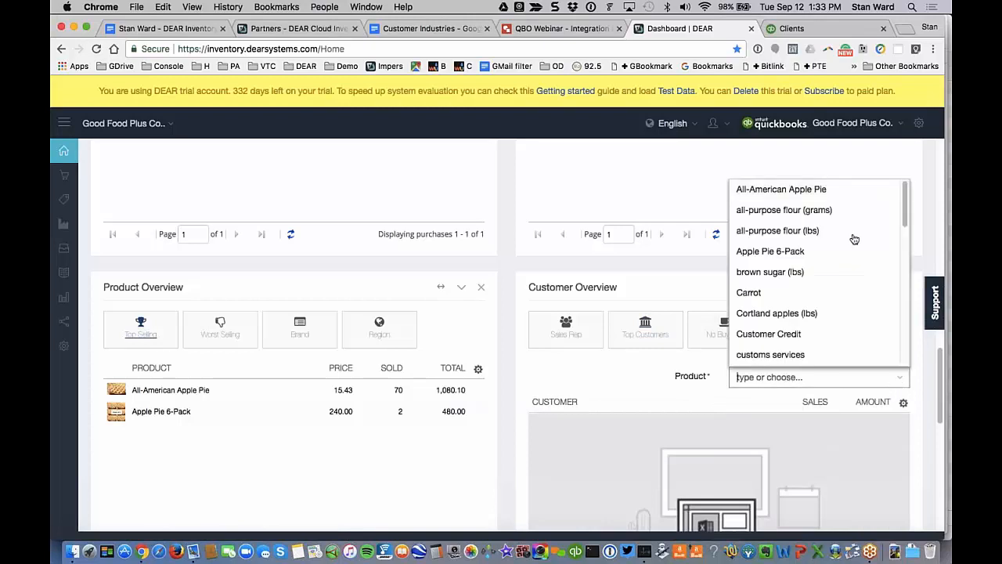
pyautogui.click(767, 191)
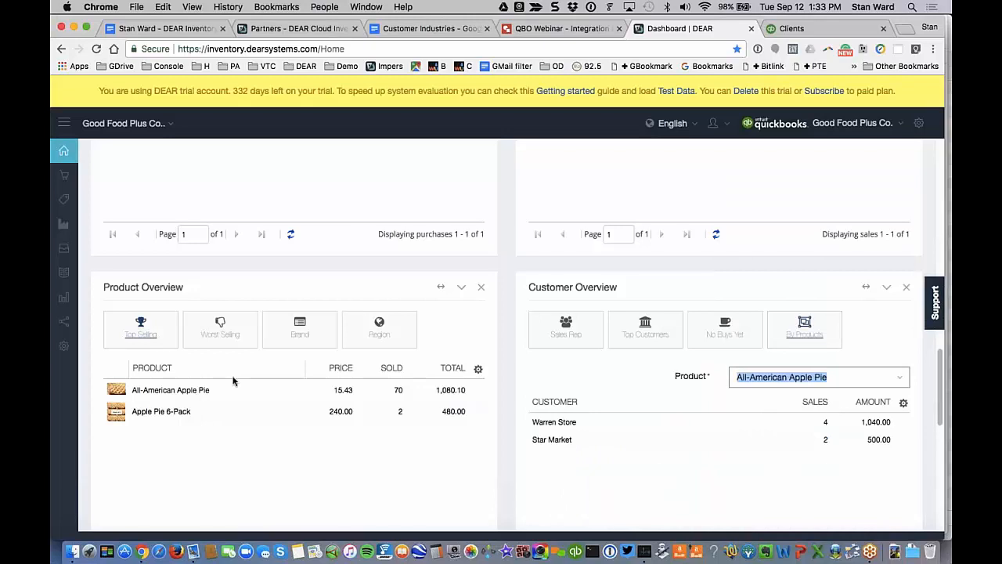
# - Open the QuickBooks Online integration page from DEAR's list of integrations
pyautogui.scroll(5, 251, 404)
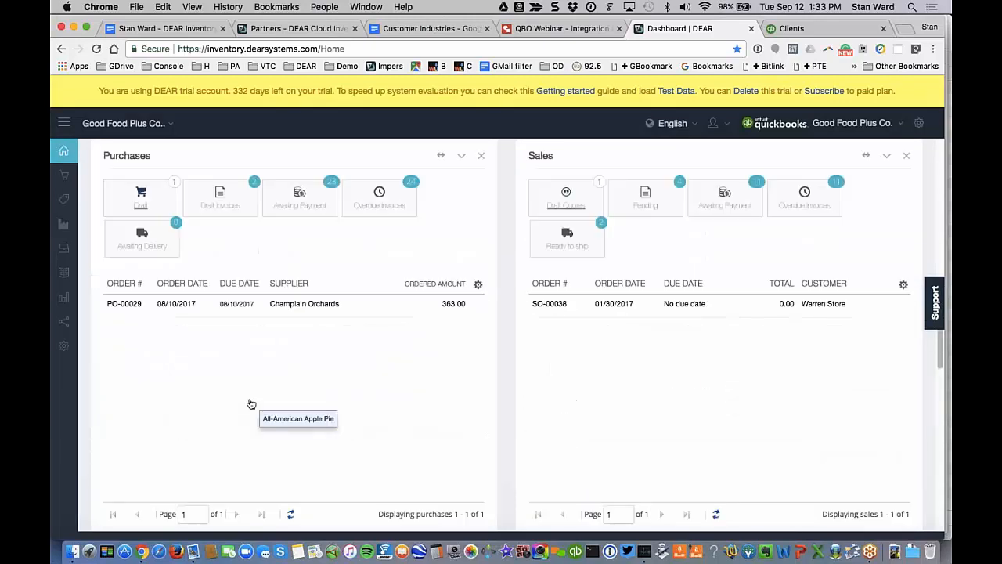
pyautogui.scroll(6, 251, 404)
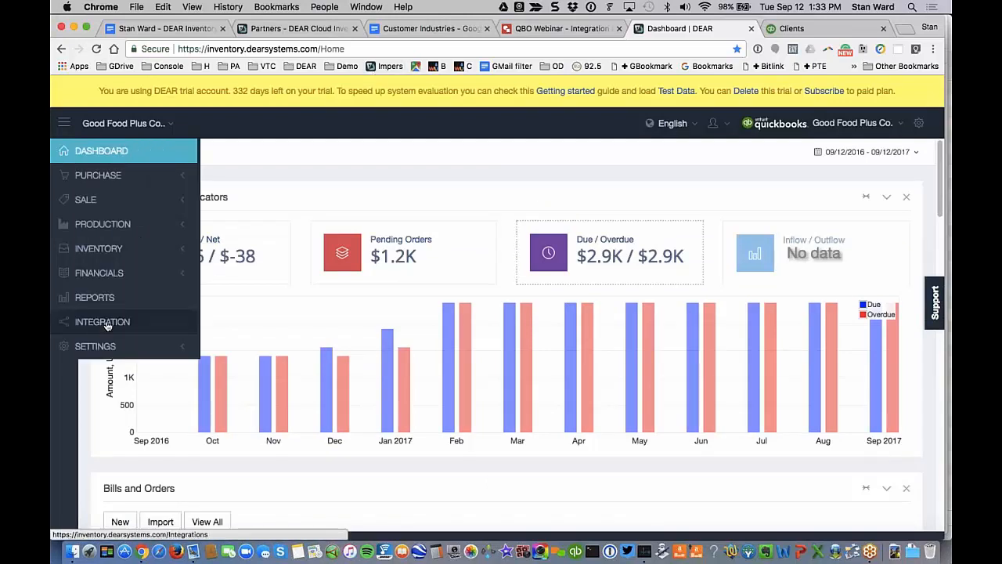
pyautogui.click(108, 327)
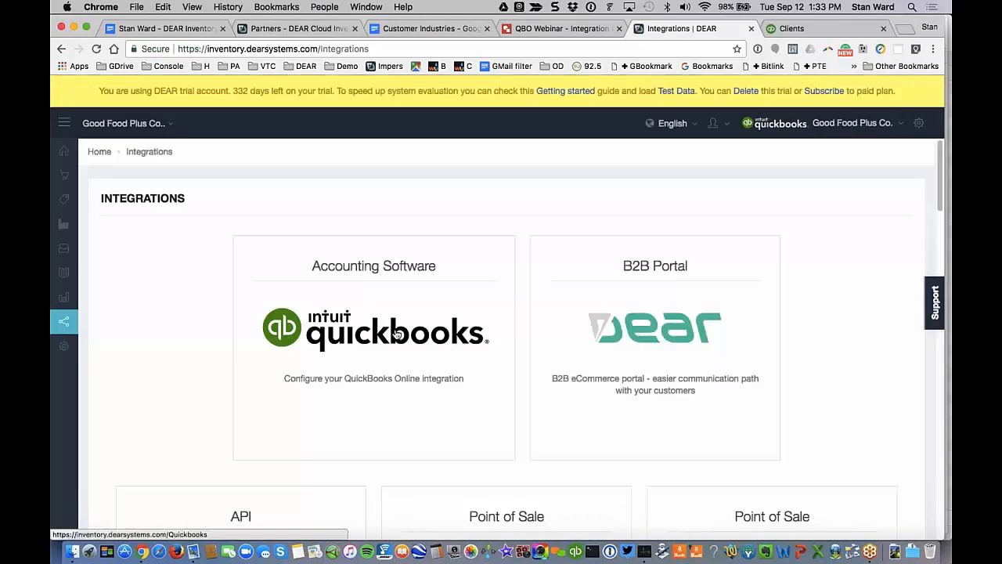
pyautogui.click(397, 334)
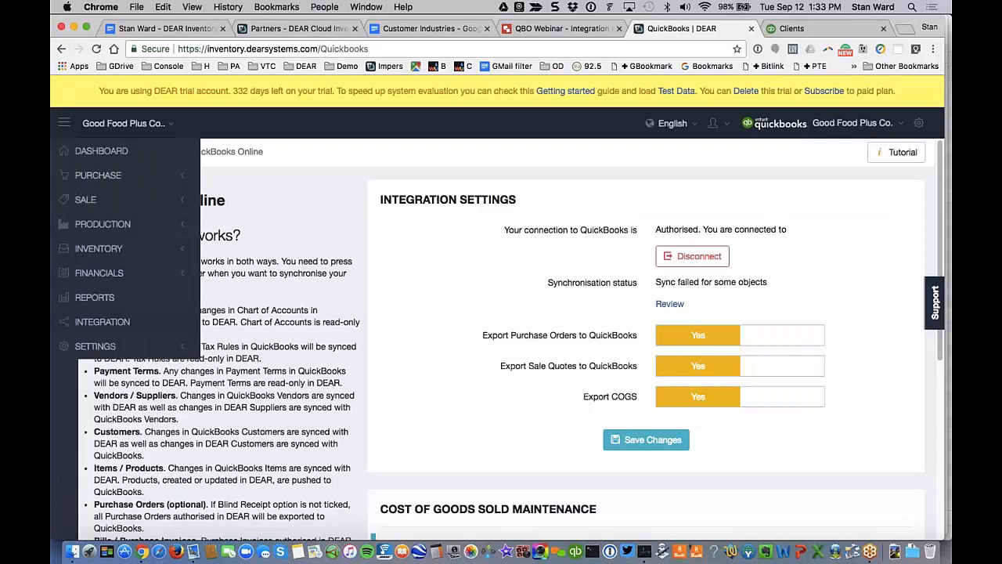
# - Highlight the Chart of Accounts, Tax Rules and Payment Terms entries in the explanation of how the QuickBooks integration works
pyautogui.scroll(-1, 229, 394)
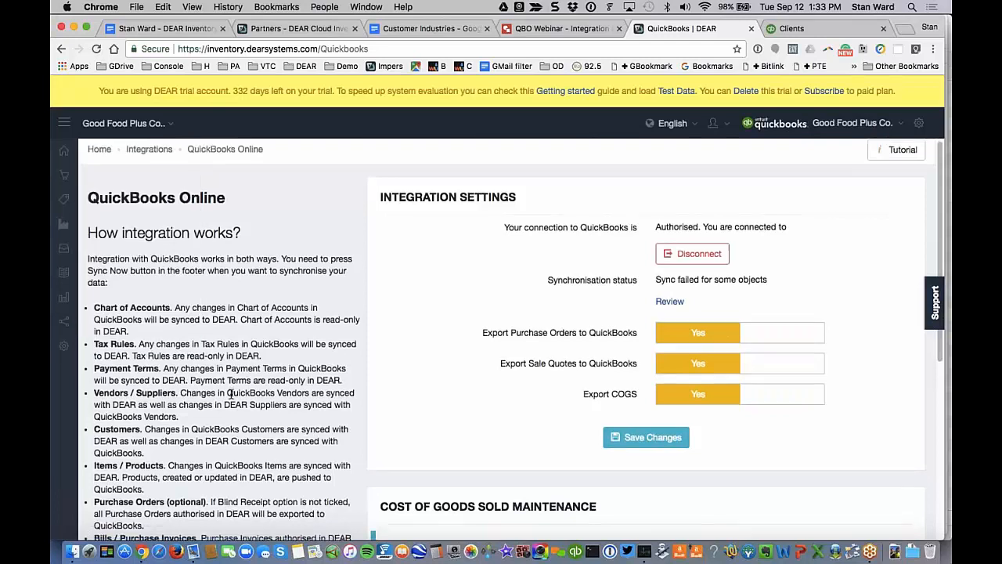
pyautogui.scroll(-2, 231, 394)
pyautogui.scroll(-1, 231, 394)
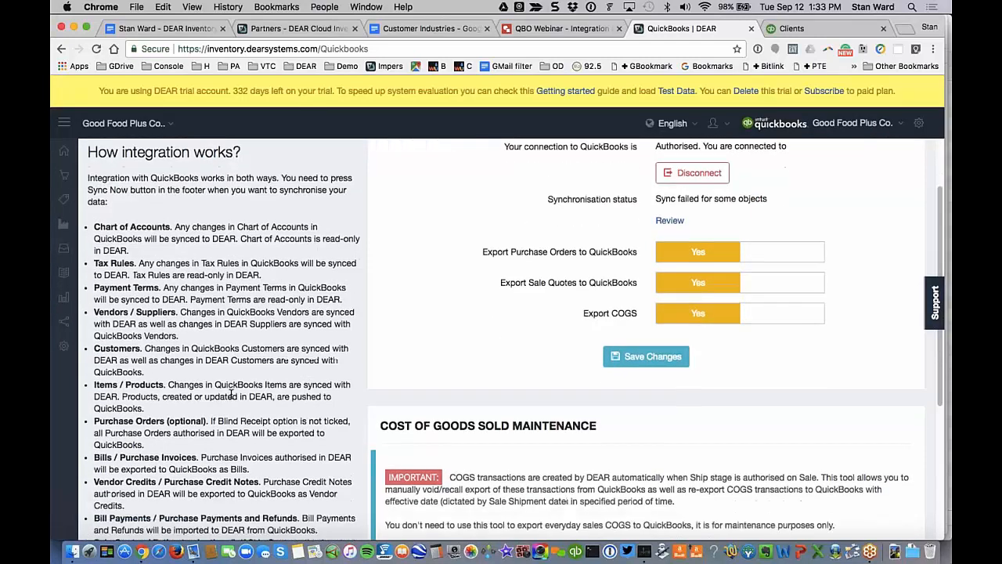
pyautogui.scroll(1, 231, 396)
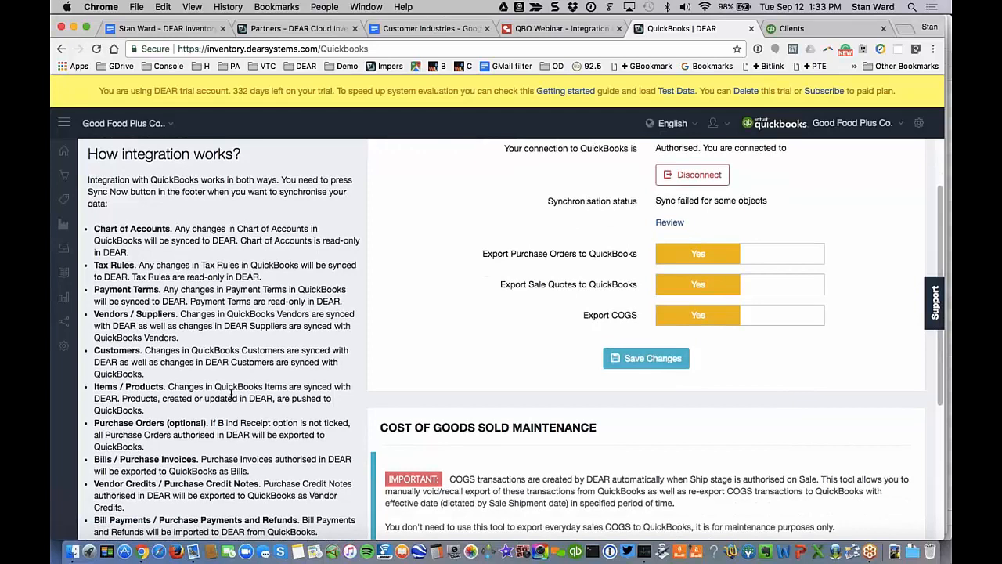
pyautogui.moveTo(94, 228); pyautogui.dragTo(352, 305)
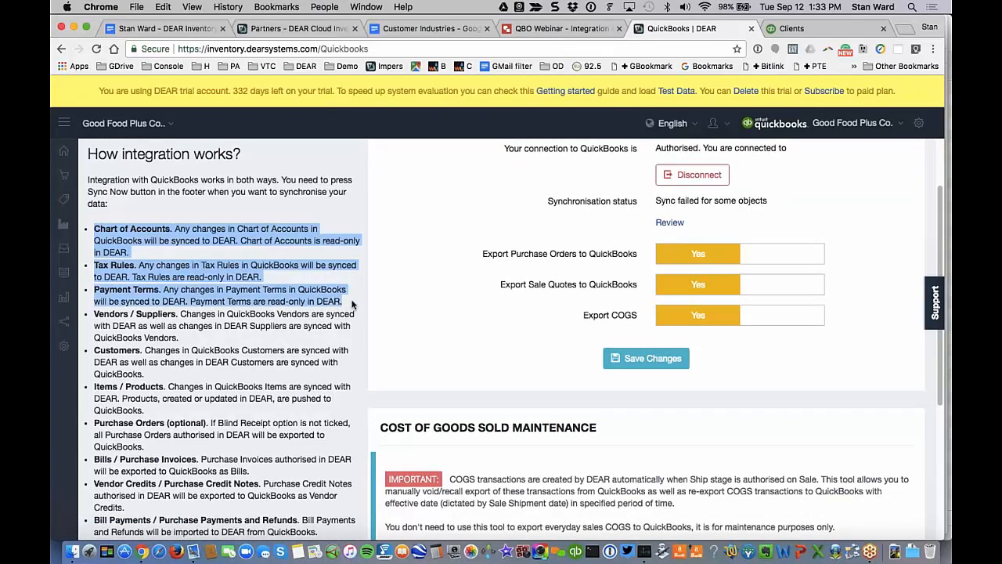
pyautogui.click(352, 305)
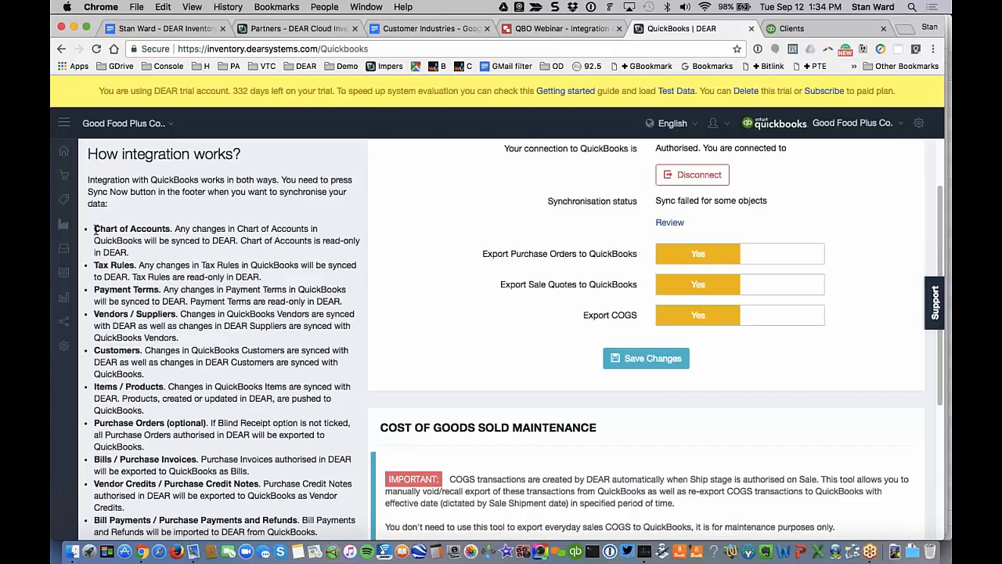
pyautogui.moveTo(95, 228); pyautogui.dragTo(340, 306)
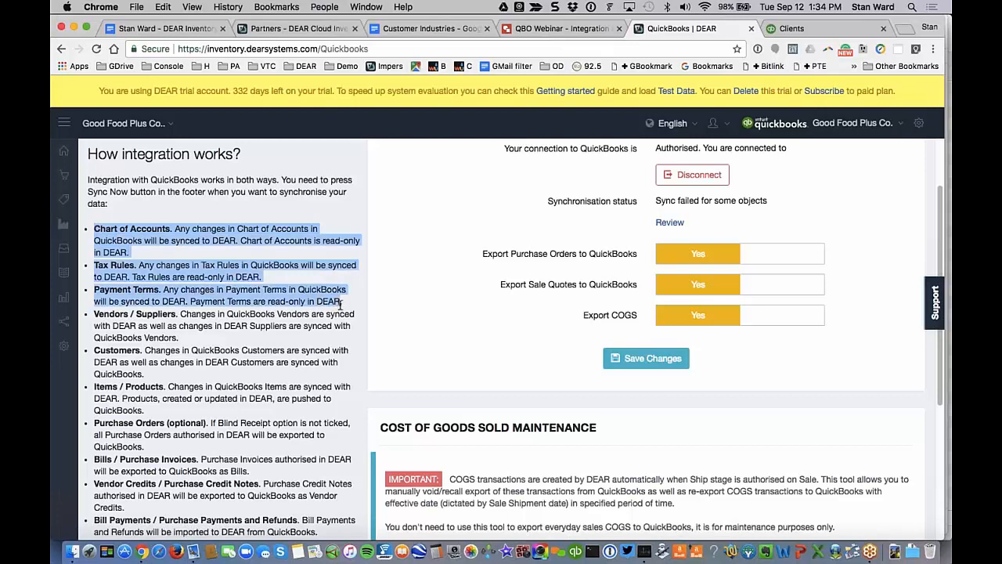
pyautogui.click(192, 323)
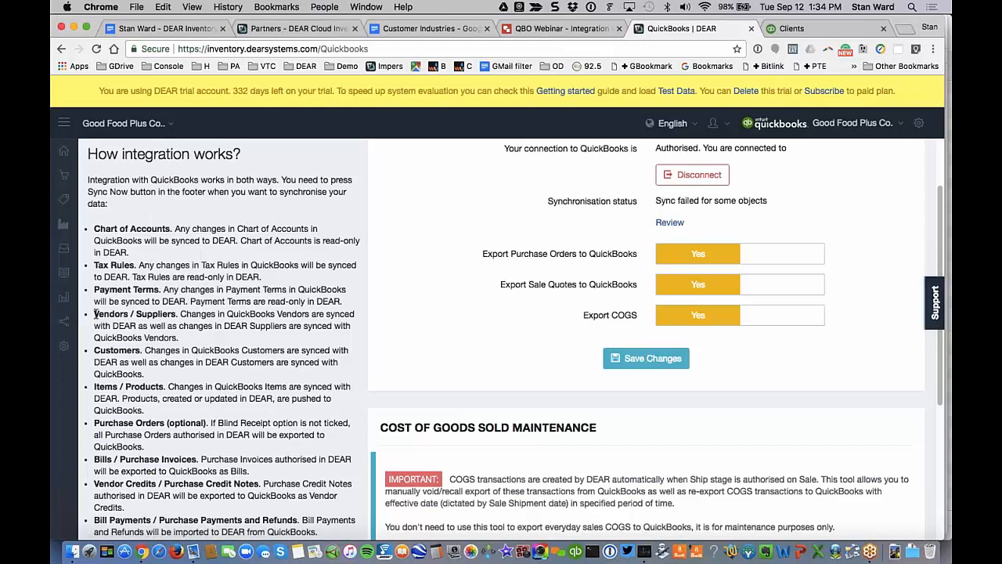
# - Highlight the Vendors / Suppliers, Customers and Items / Products entries, look over the remaining sync entries, and clear the highlight
pyautogui.moveTo(95, 314); pyautogui.dragTo(162, 411)
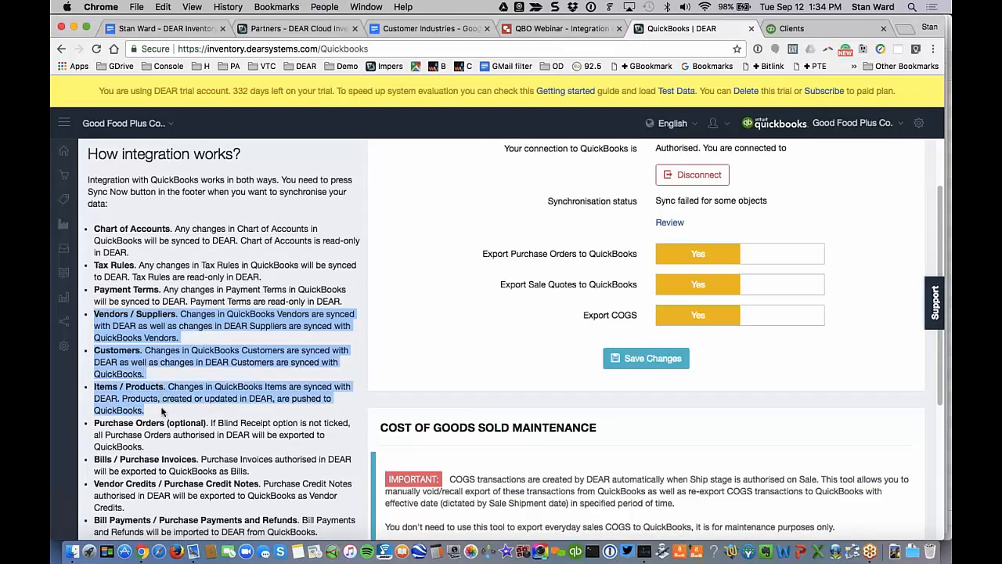
pyautogui.scroll(-1, 163, 412)
pyautogui.scroll(-2, 162, 412)
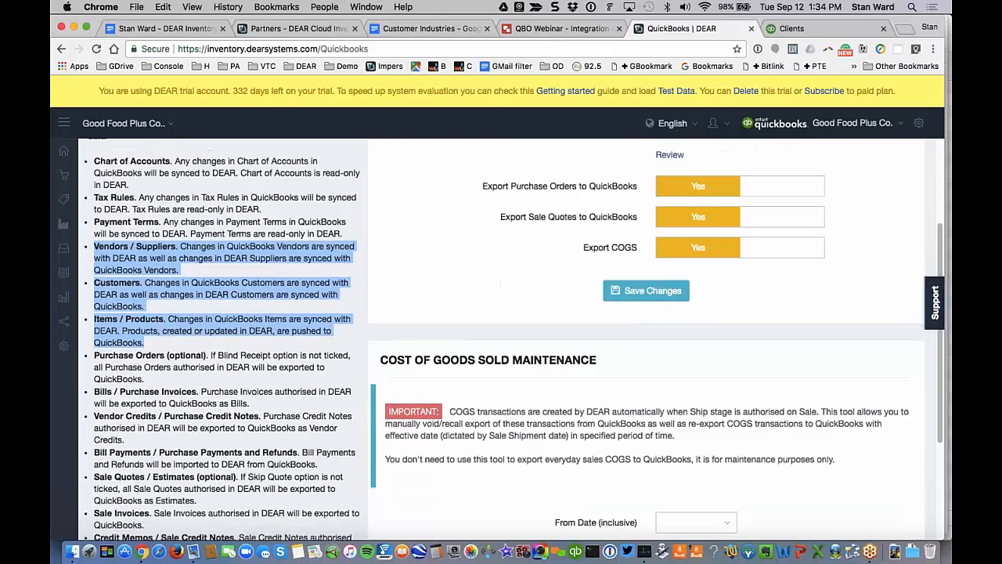
pyautogui.scroll(-2, 163, 412)
pyautogui.scroll(-2, 120, 424)
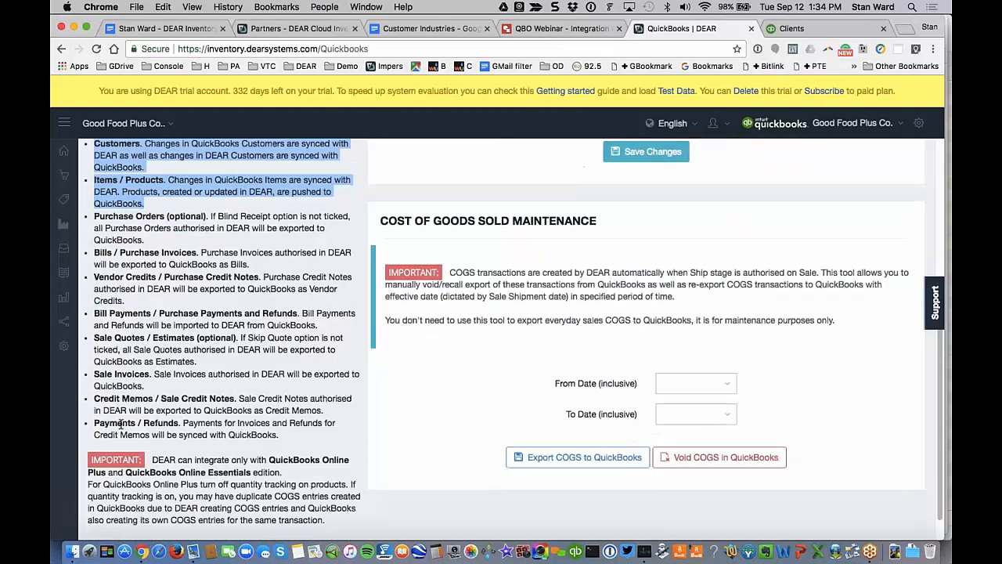
pyautogui.scroll(3, 120, 424)
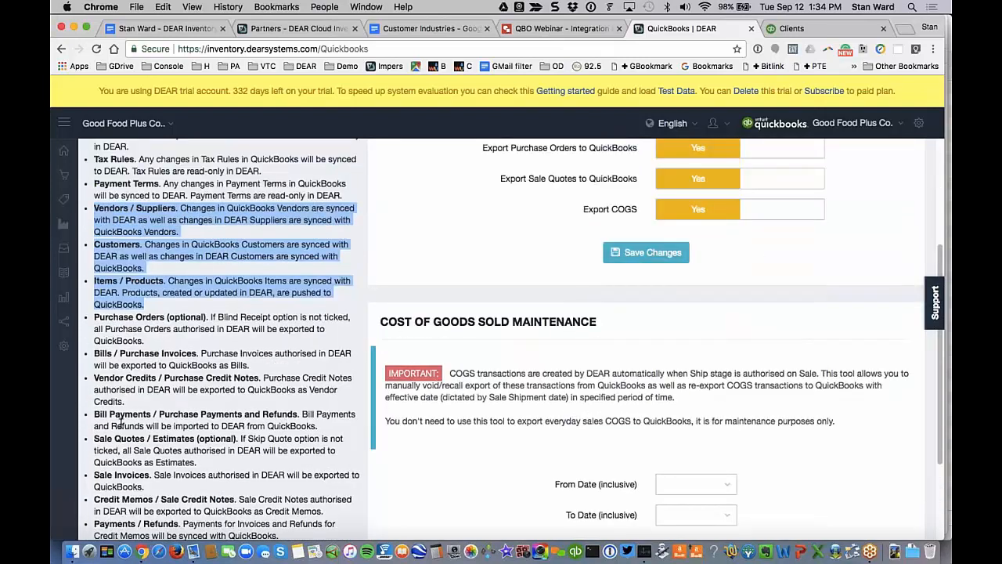
pyautogui.scroll(4, 120, 424)
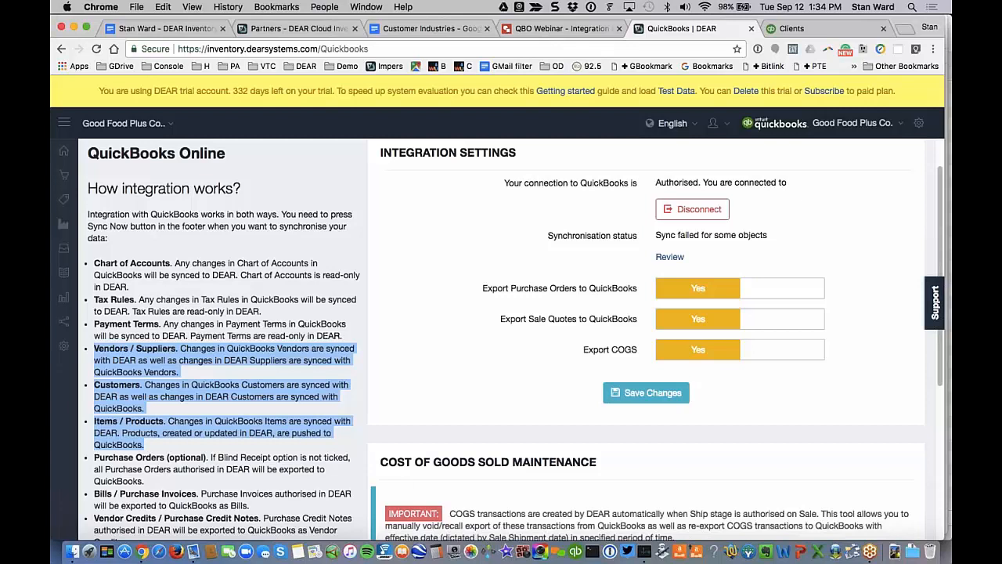
pyautogui.click(226, 396)
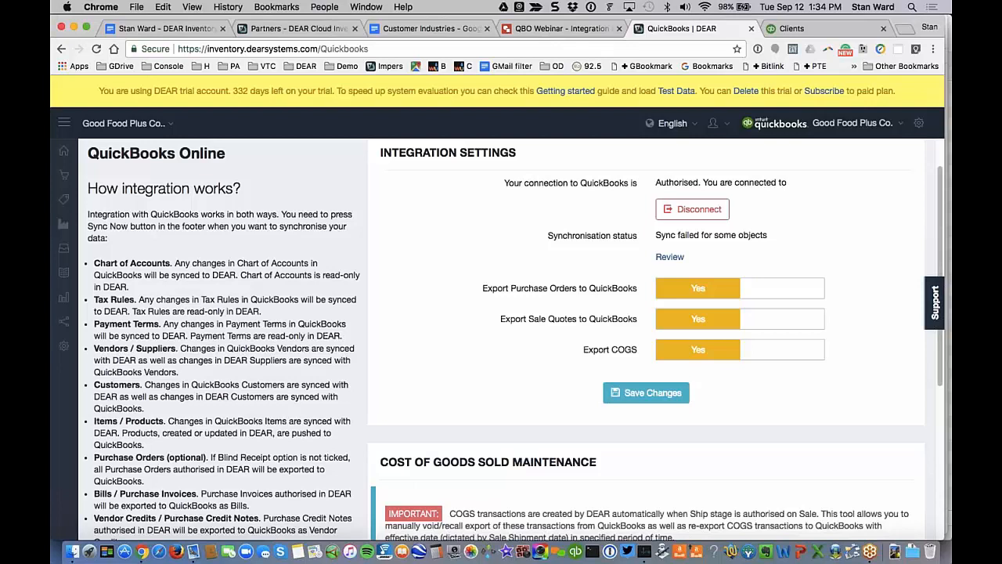
# - Highlight the integration entries from Purchase Orders (optional) through Credit Memos / Sale Credit Notes, and clear the highlight
pyautogui.scroll(-1, 501, 339)
pyautogui.scroll(-3, 501, 339)
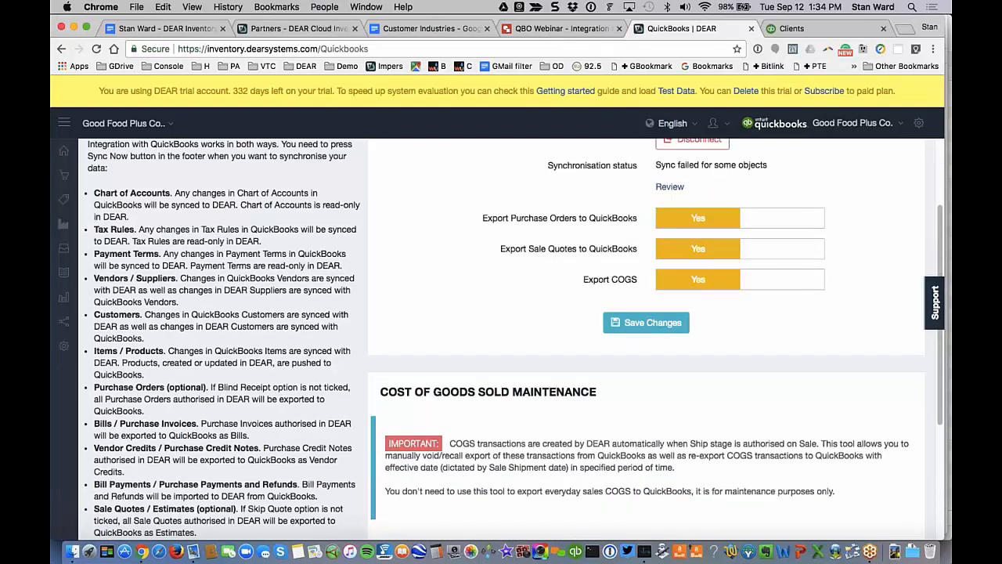
pyautogui.moveTo(106, 359)
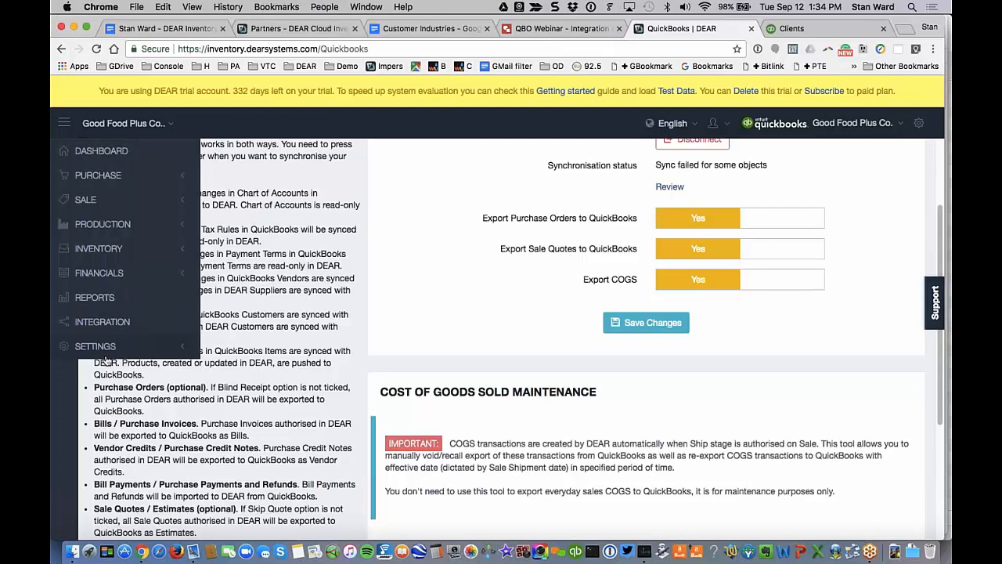
pyautogui.scroll(-1, 123, 378)
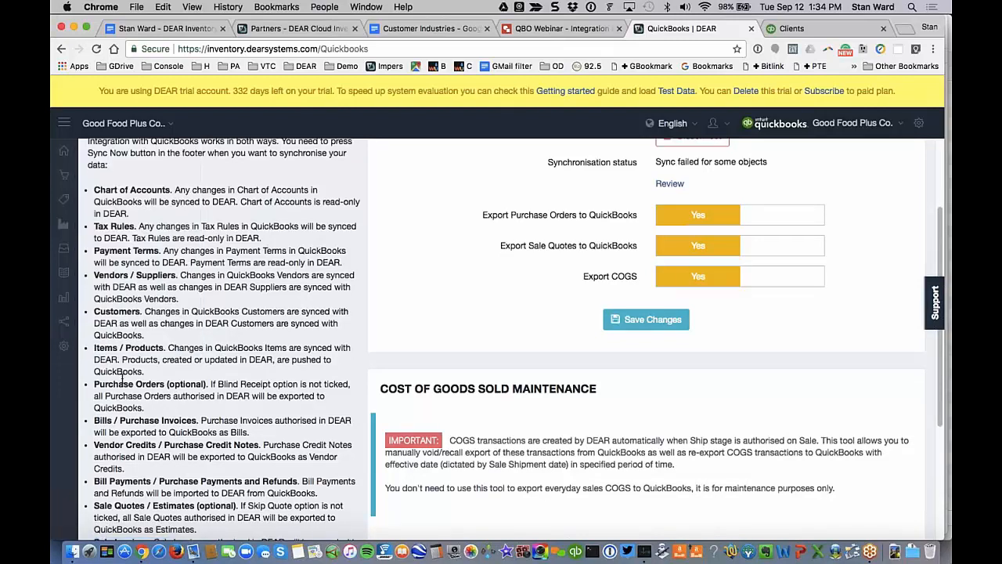
pyautogui.scroll(-2, 122, 379)
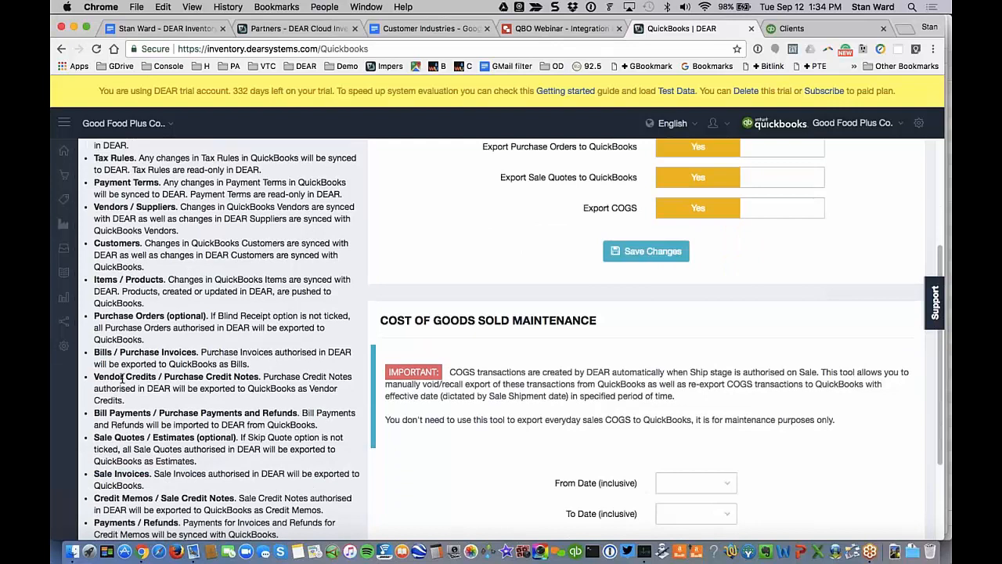
pyautogui.scroll(-1, 122, 378)
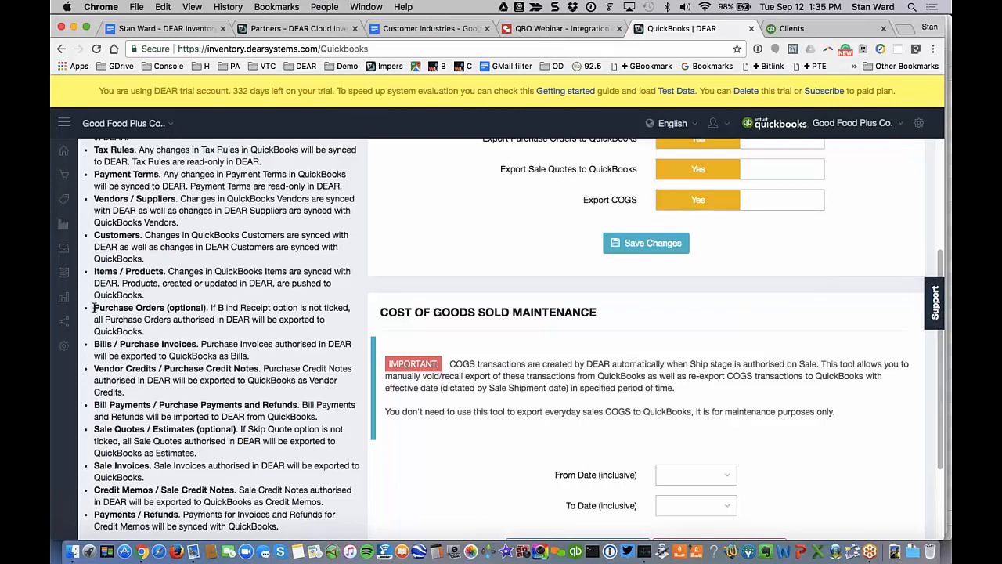
pyautogui.moveTo(93, 308); pyautogui.dragTo(128, 329)
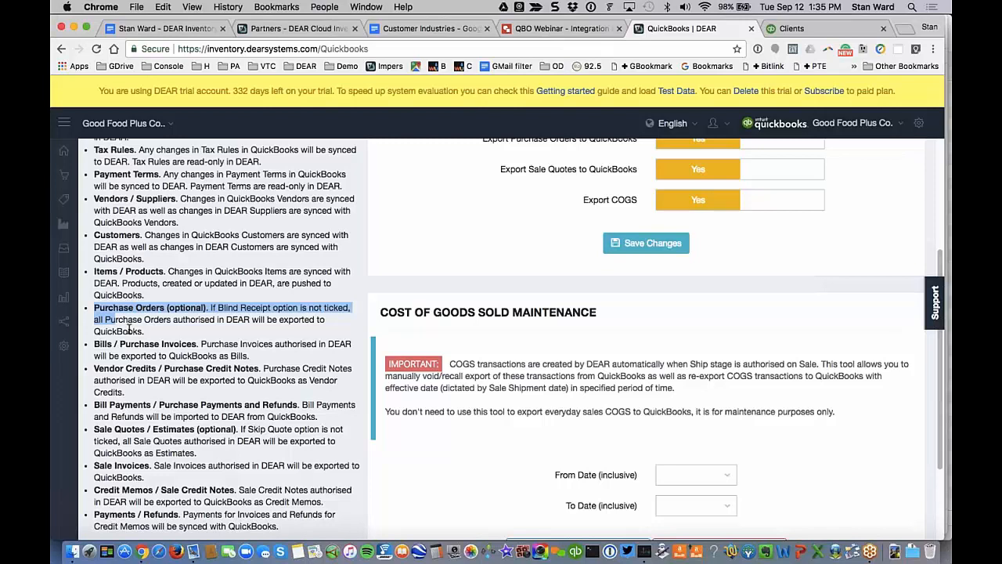
pyautogui.moveTo(129, 330); pyautogui.dragTo(323, 502)
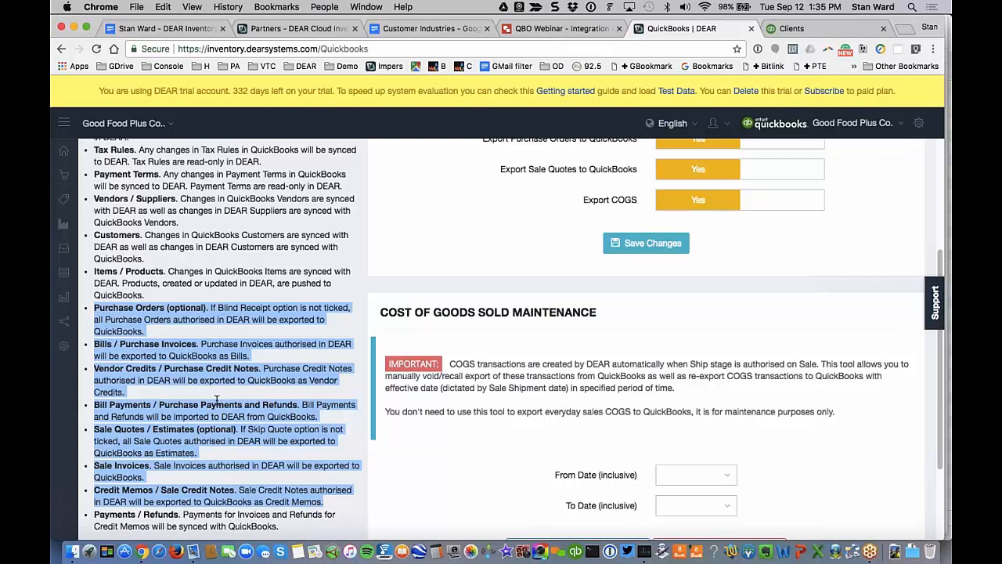
pyautogui.click(171, 491)
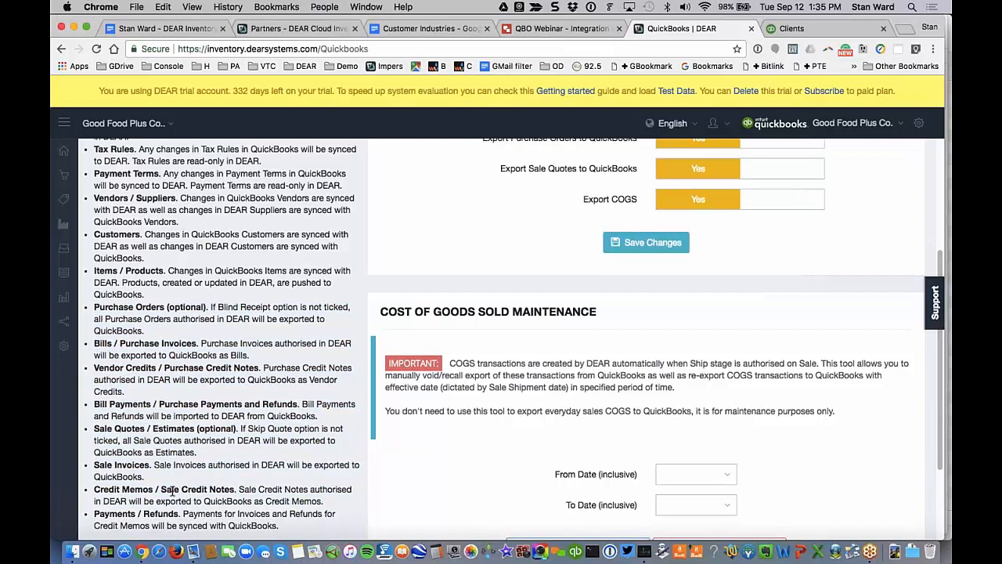
# - Highlight the important notes on the supported QuickBooks Online editions and on turning off quantity tracking for products in QuickBooks Online Plus
pyautogui.scroll(-3, 171, 490)
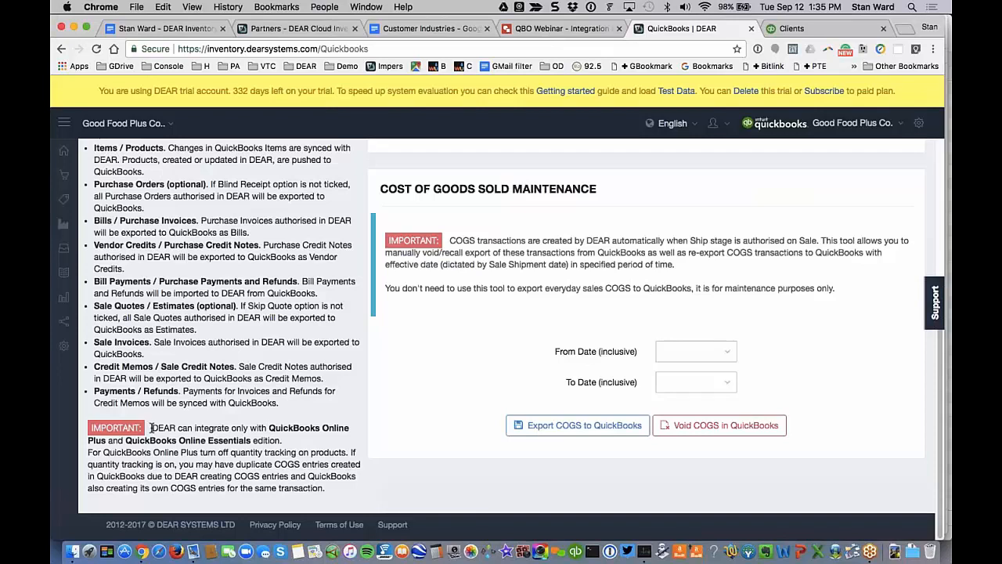
pyautogui.moveTo(151, 428); pyautogui.dragTo(312, 442)
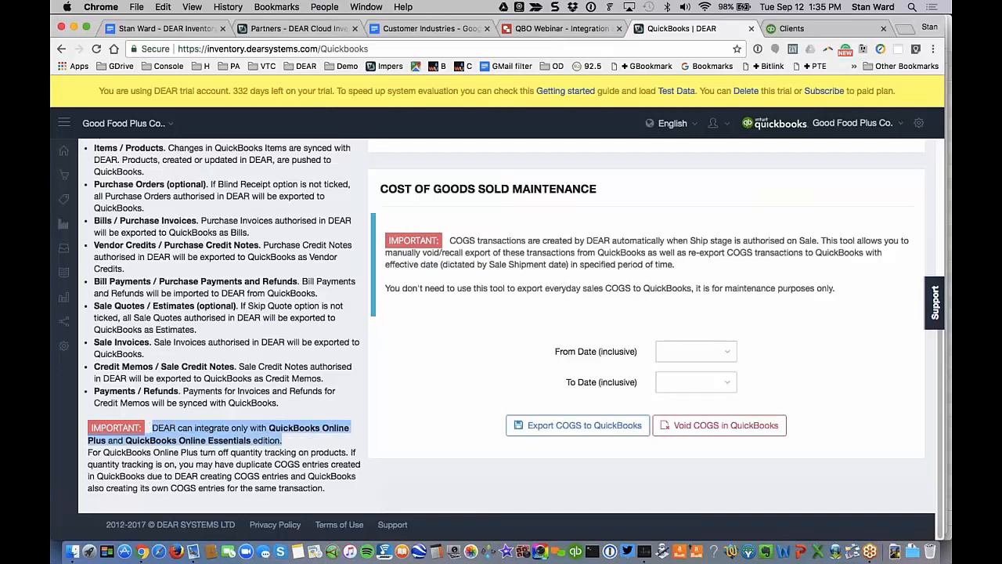
pyautogui.click(282, 460)
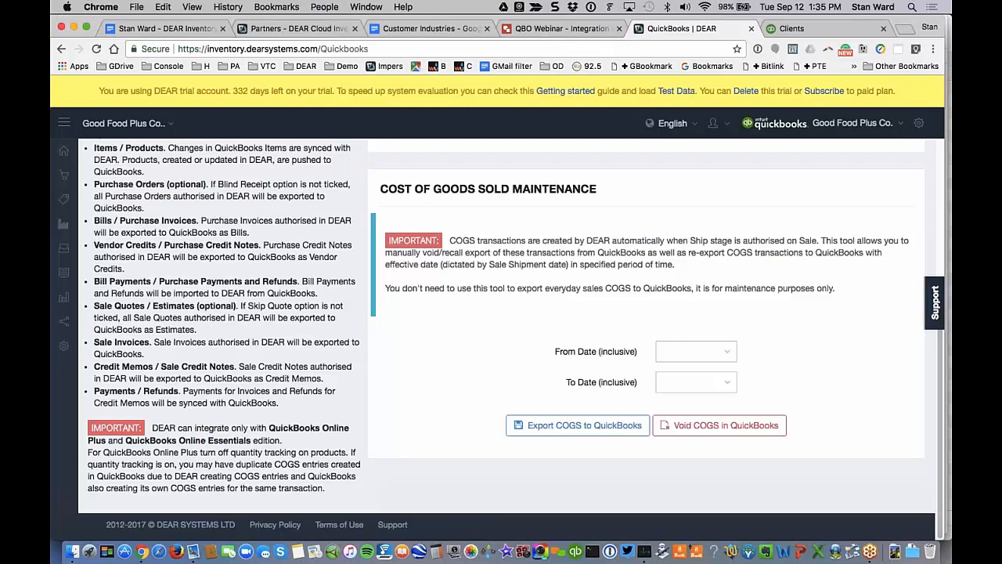
pyautogui.moveTo(88, 452); pyautogui.dragTo(326, 488)
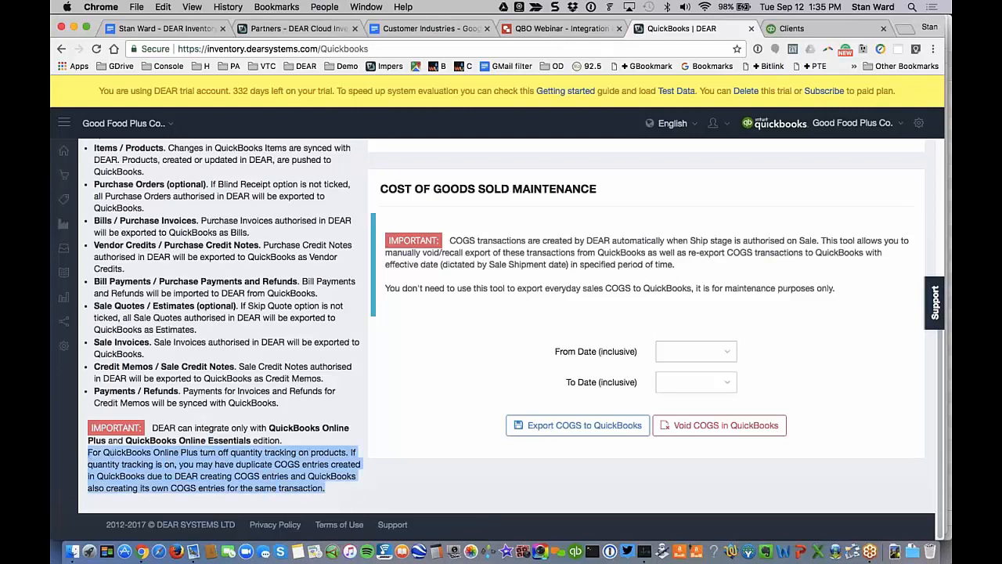
pyautogui.click(211, 451)
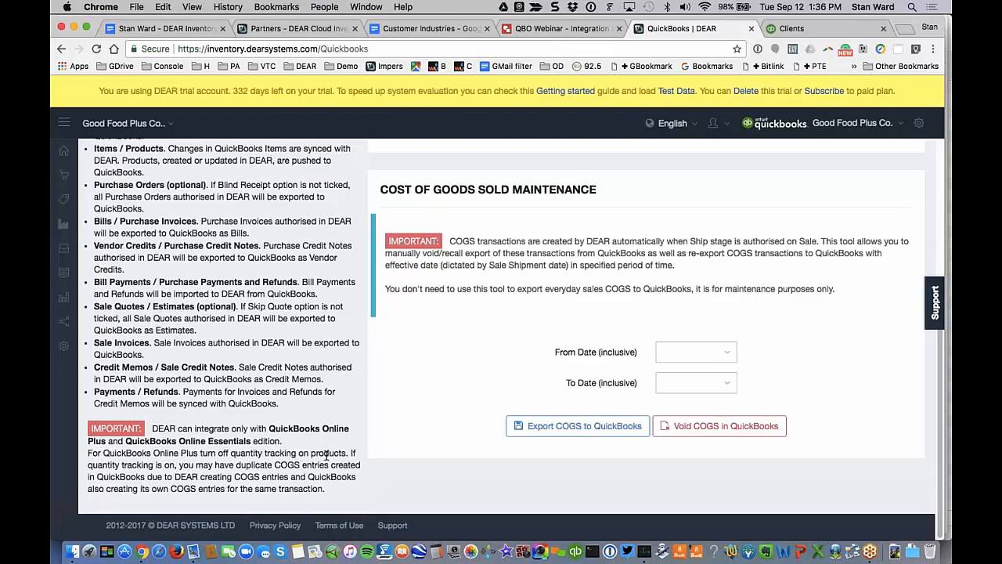
# - Return to the dashboard and open the Products list of the inventory module
pyautogui.scroll(5, 326, 454)
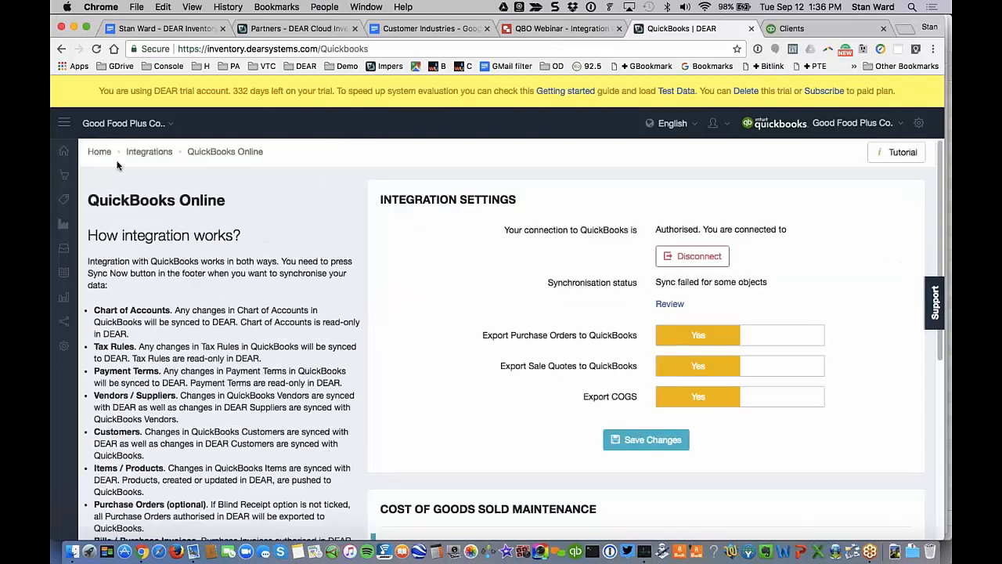
pyautogui.moveTo(67, 149)
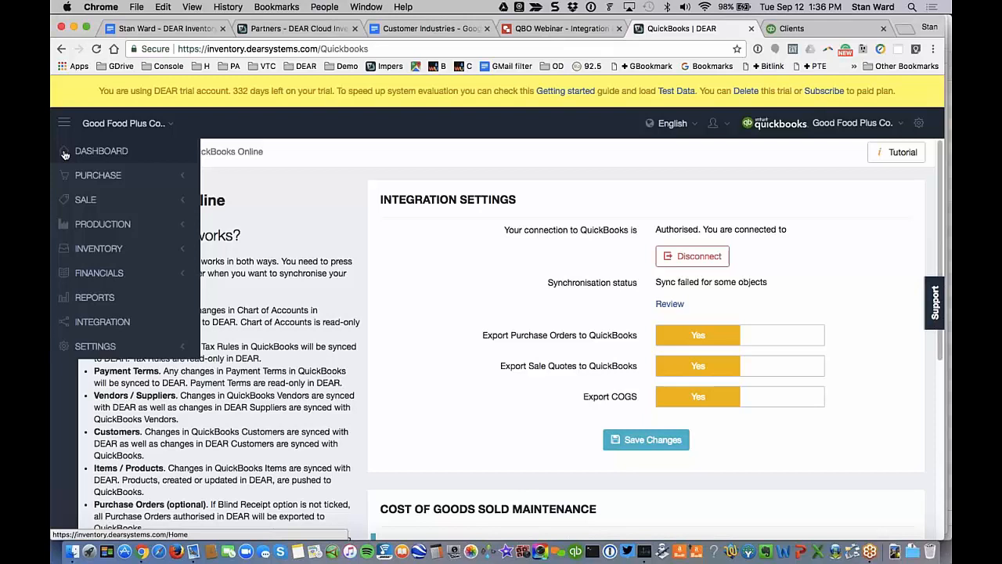
pyautogui.click(65, 154)
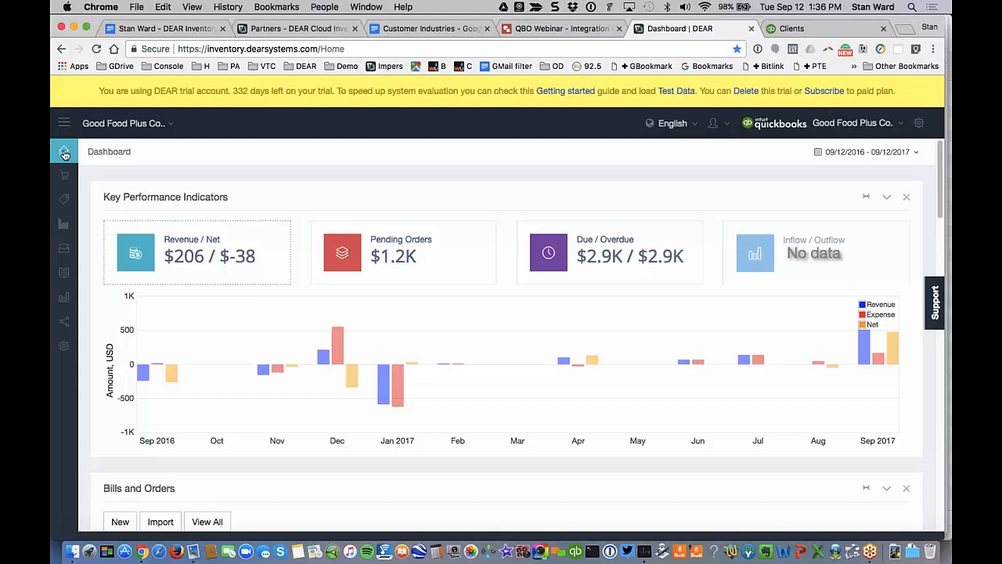
pyautogui.moveTo(182, 152)
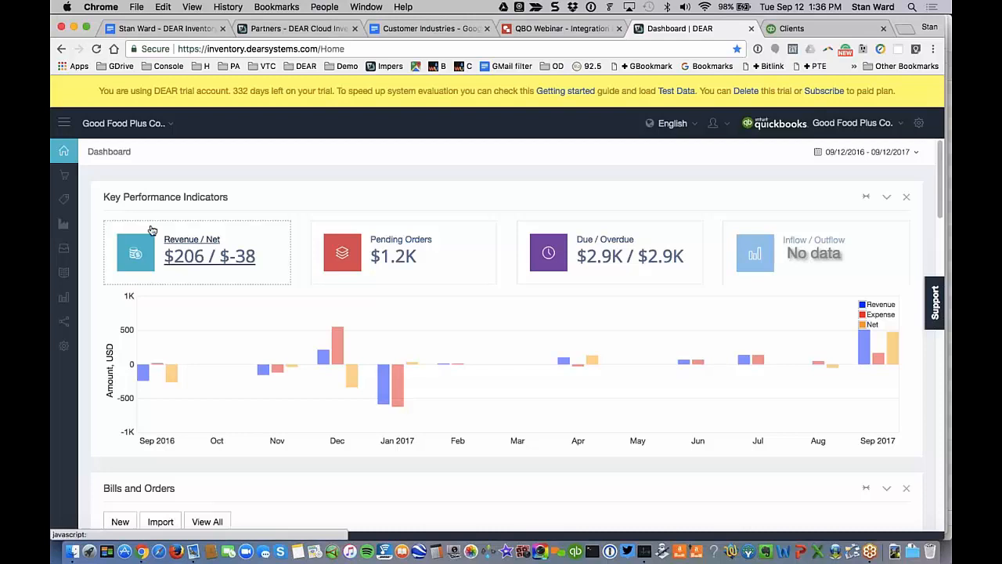
pyautogui.moveTo(65, 274)
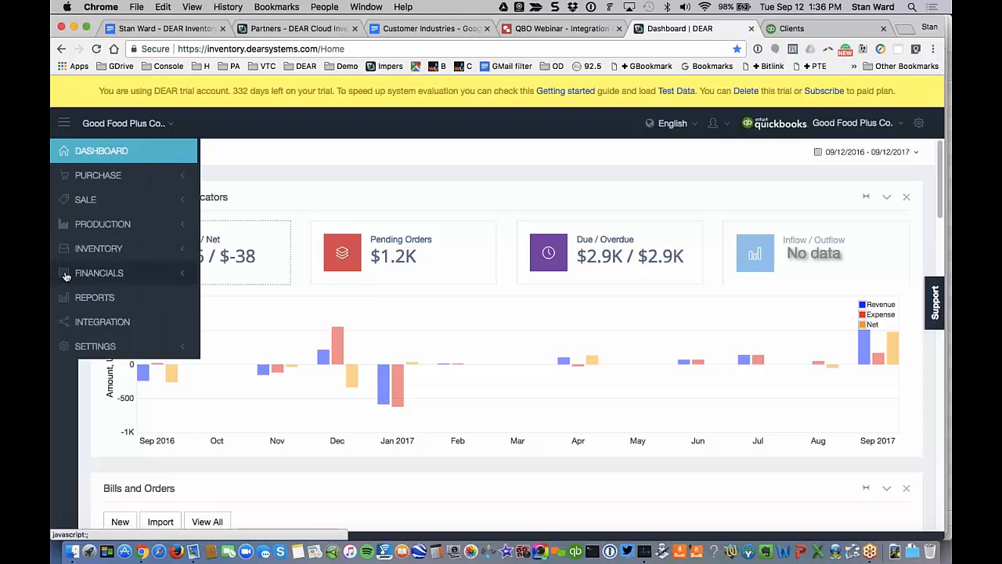
pyautogui.click(128, 252)
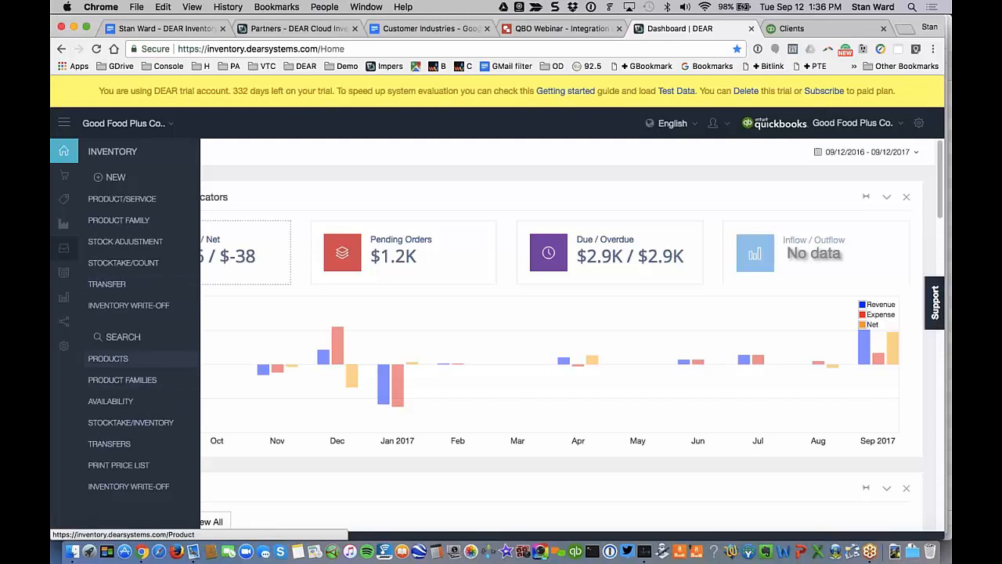
pyautogui.click(108, 359)
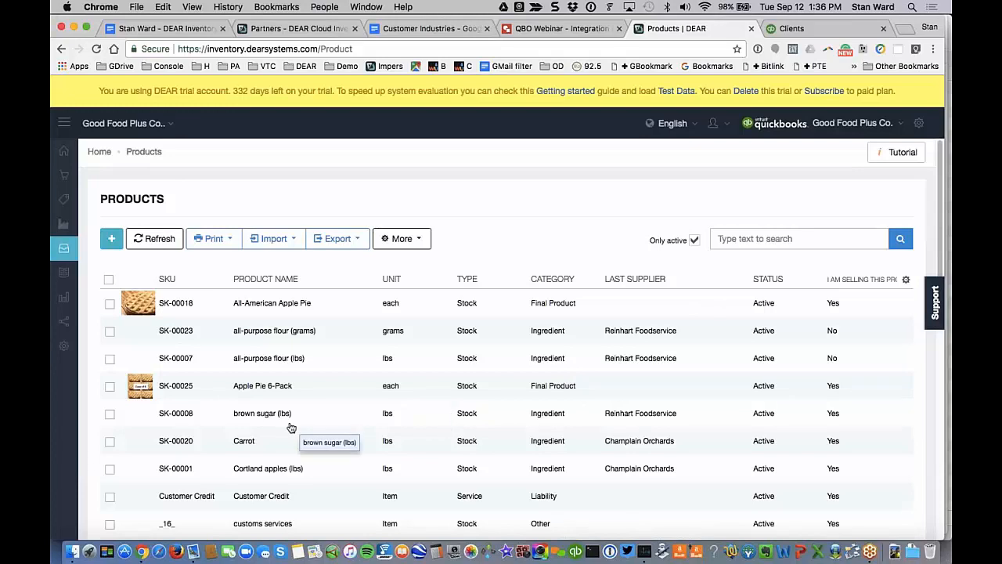
# - Look through the whole product list, examining the names, units, types, categories and suppliers, and return to its beginning
pyautogui.scroll(-1, 291, 427)
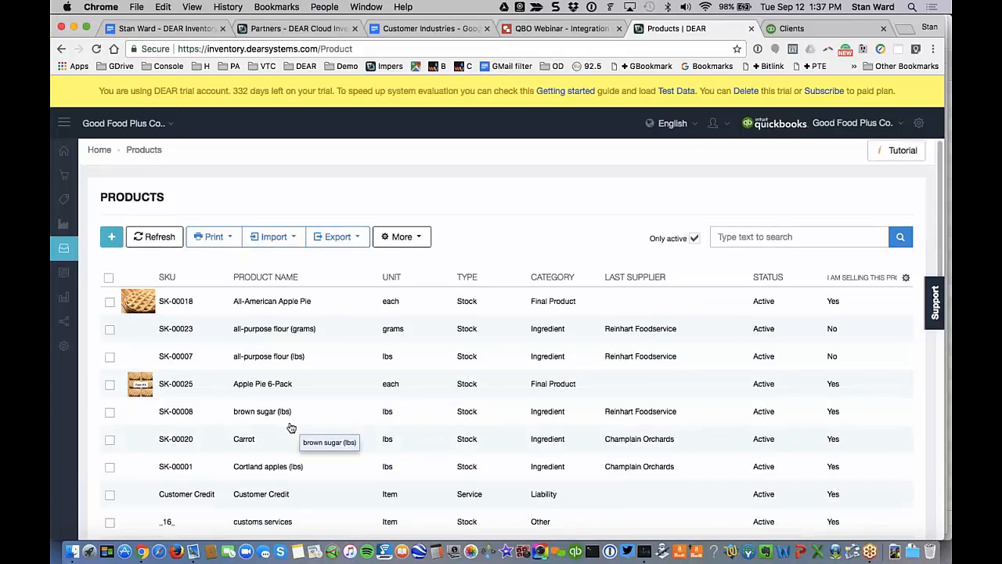
pyautogui.scroll(-2, 291, 426)
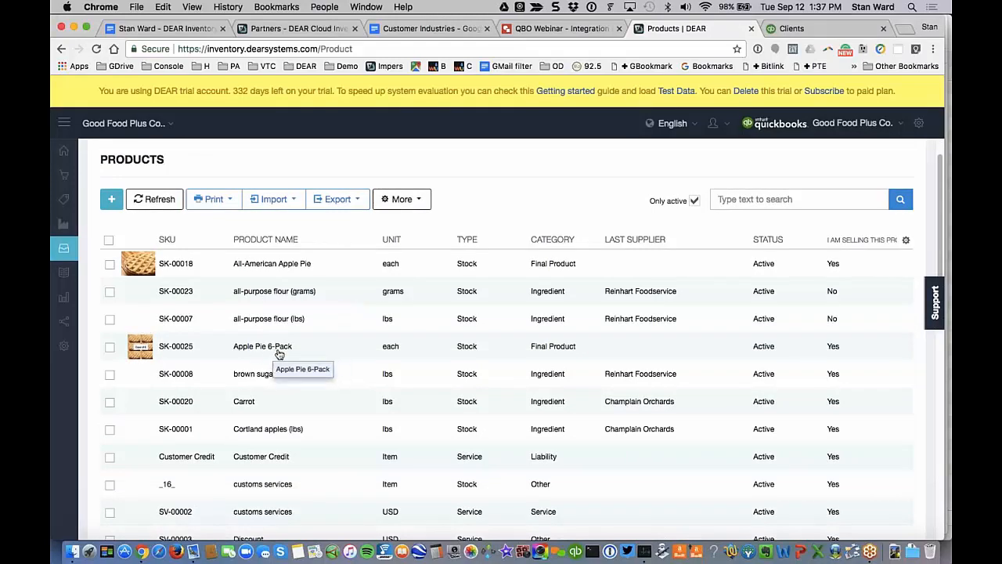
pyautogui.scroll(-4, 276, 452)
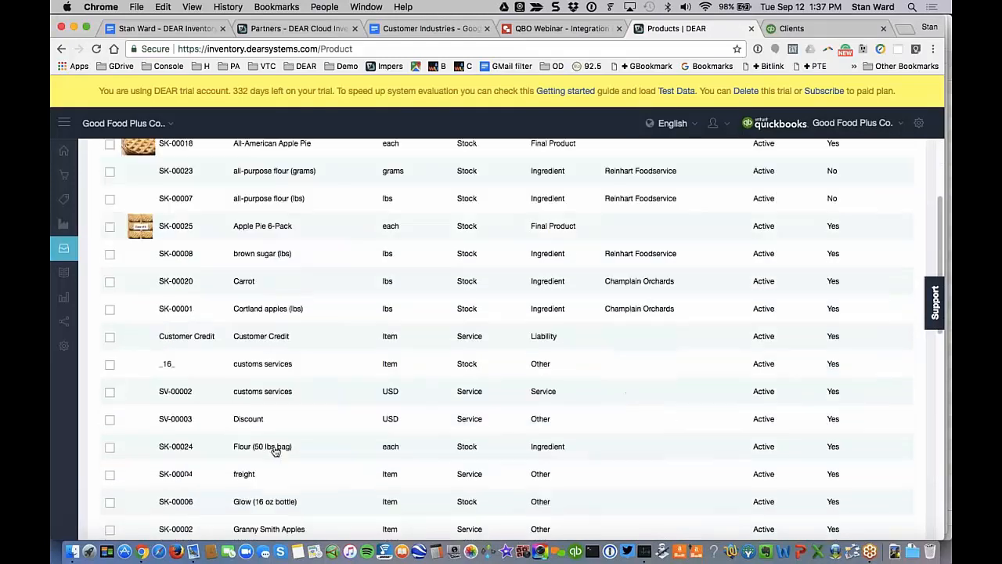
pyautogui.scroll(-7, 276, 452)
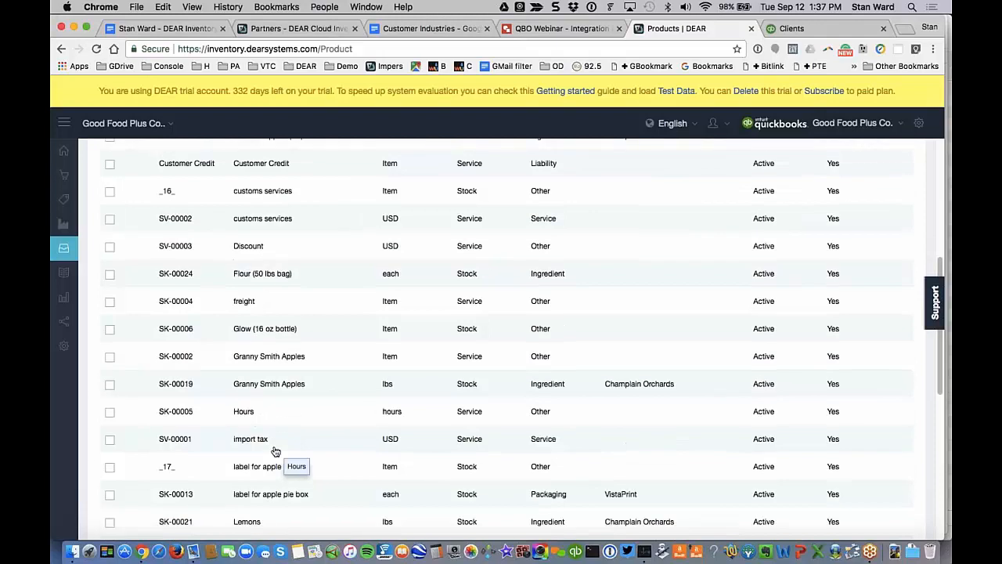
pyautogui.scroll(-1, 276, 452)
pyautogui.scroll(-10, 276, 451)
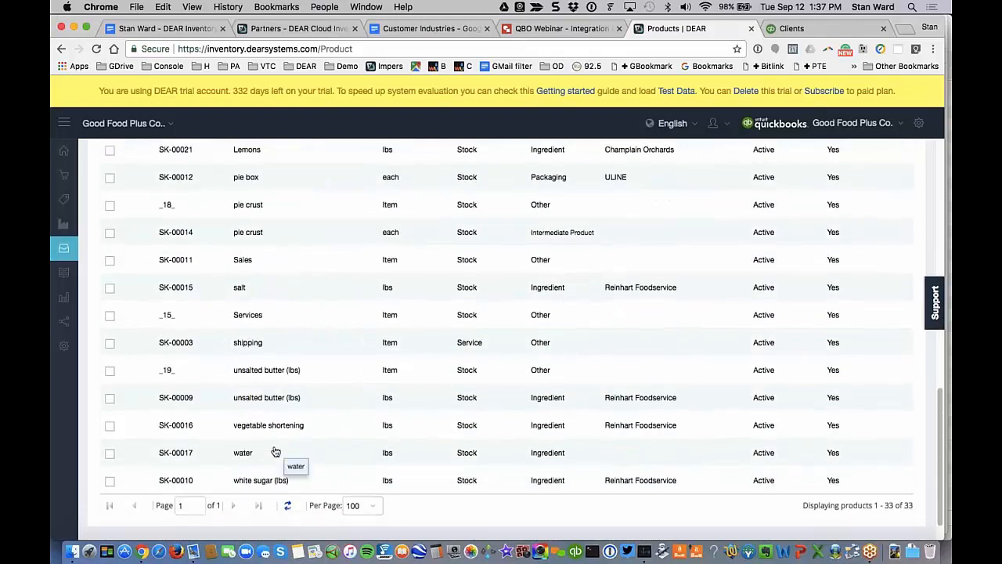
pyautogui.scroll(20, 275, 452)
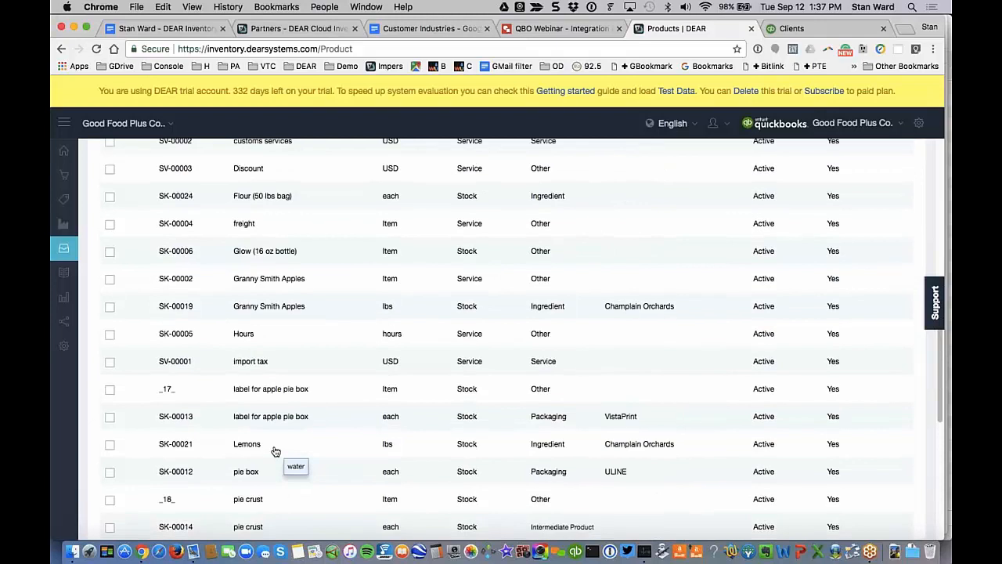
pyautogui.scroll(5, 276, 452)
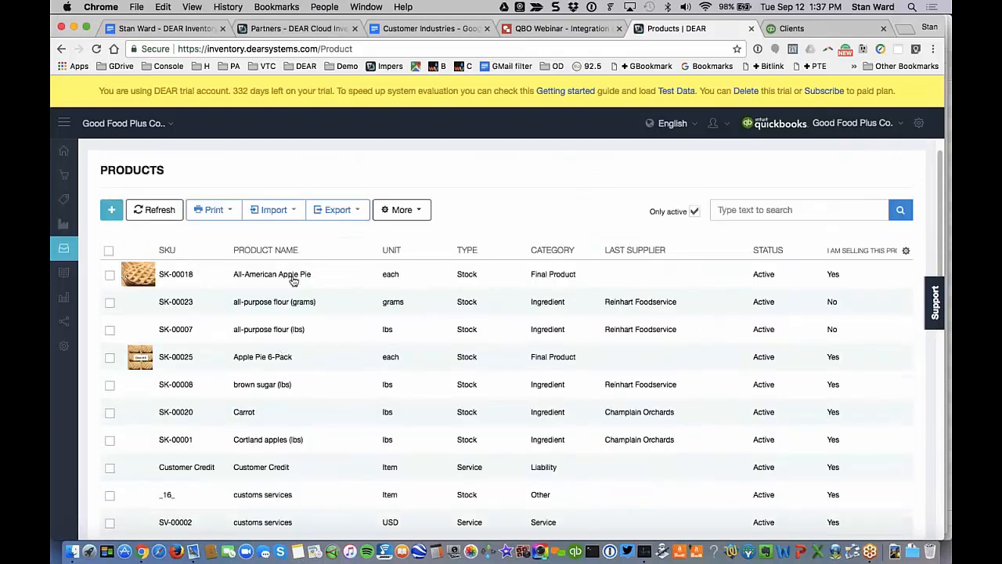
# - Open the All-American Apple Pie product and examine the choices for its Type and Category without changing them
pyautogui.click(291, 278)
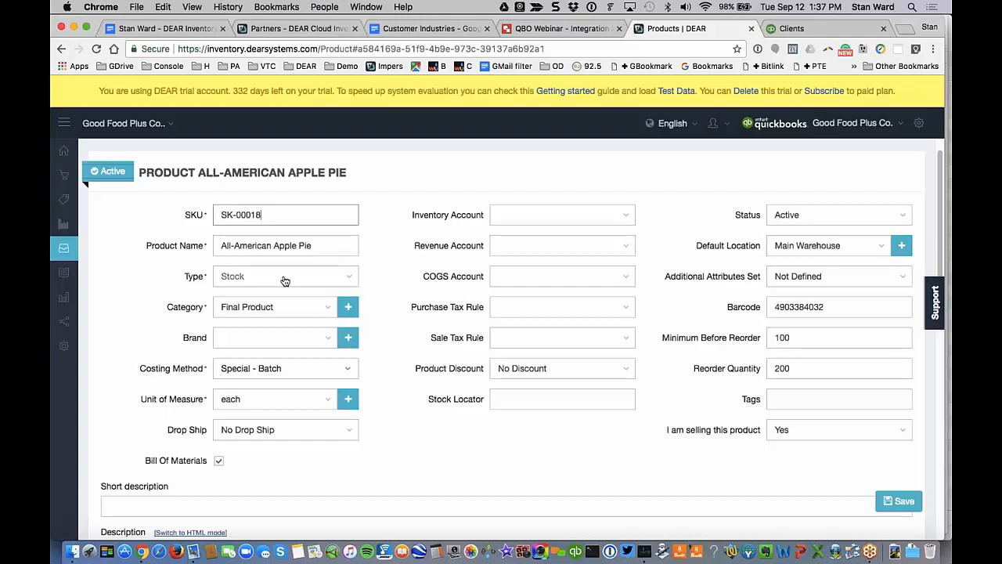
pyautogui.click(352, 278)
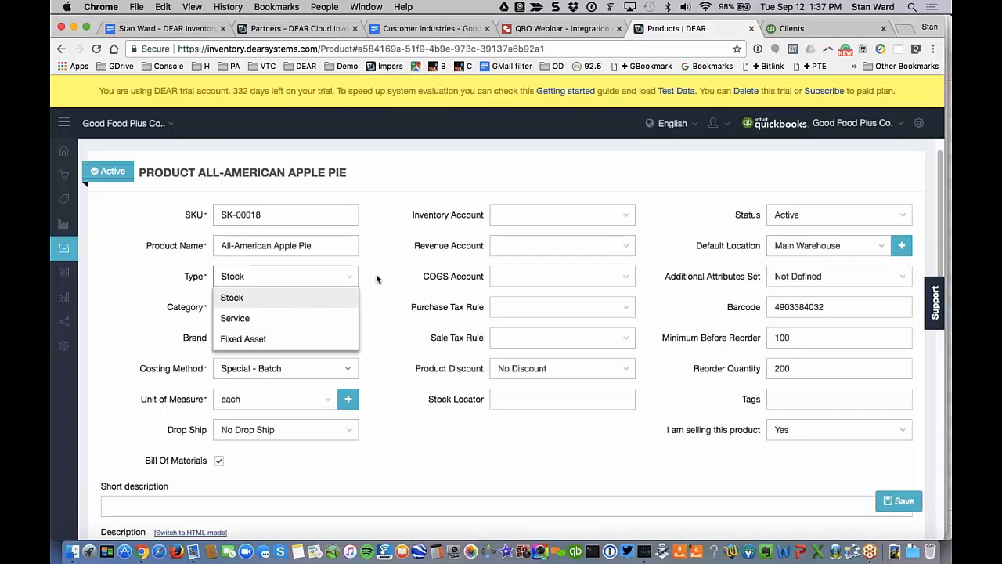
pyautogui.click(376, 276)
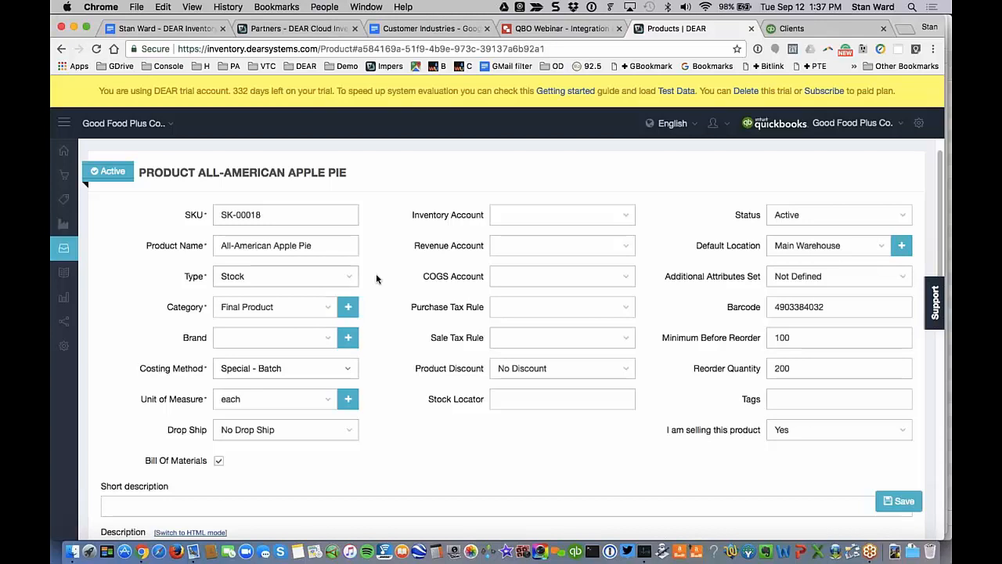
pyautogui.click(329, 312)
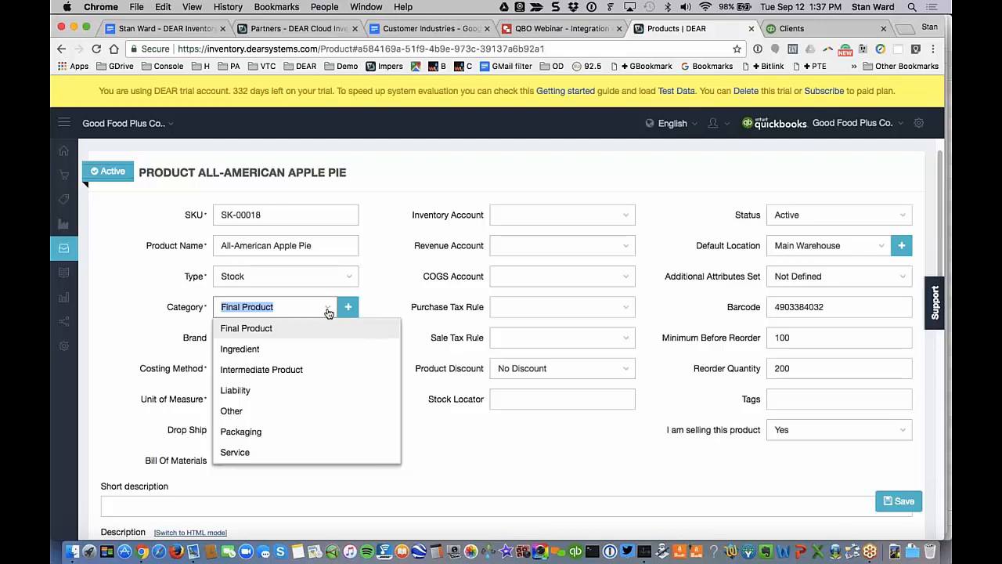
pyautogui.click(381, 307)
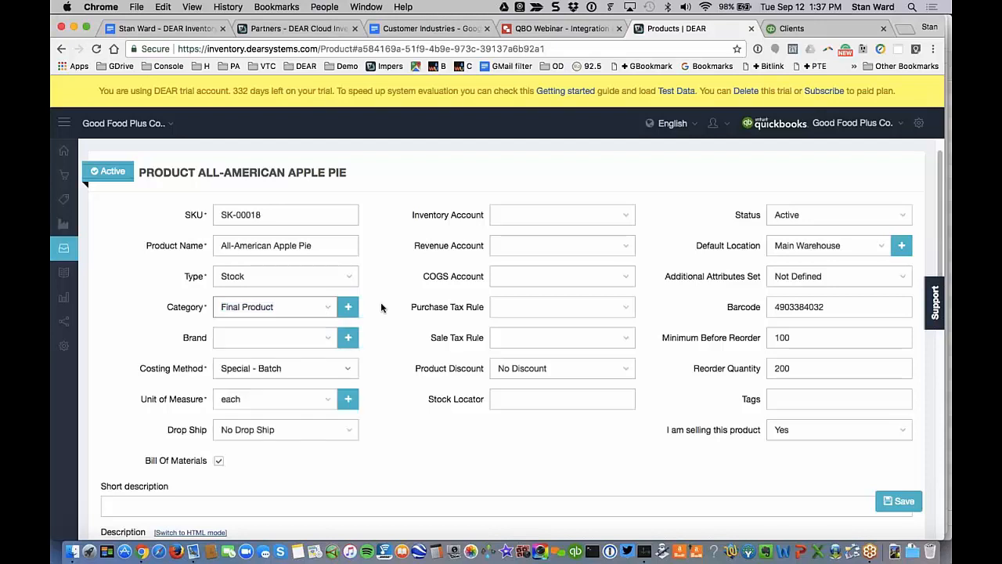
# - Set the brand of the All-American Apple Pie product to Good Foods
pyautogui.click(324, 339)
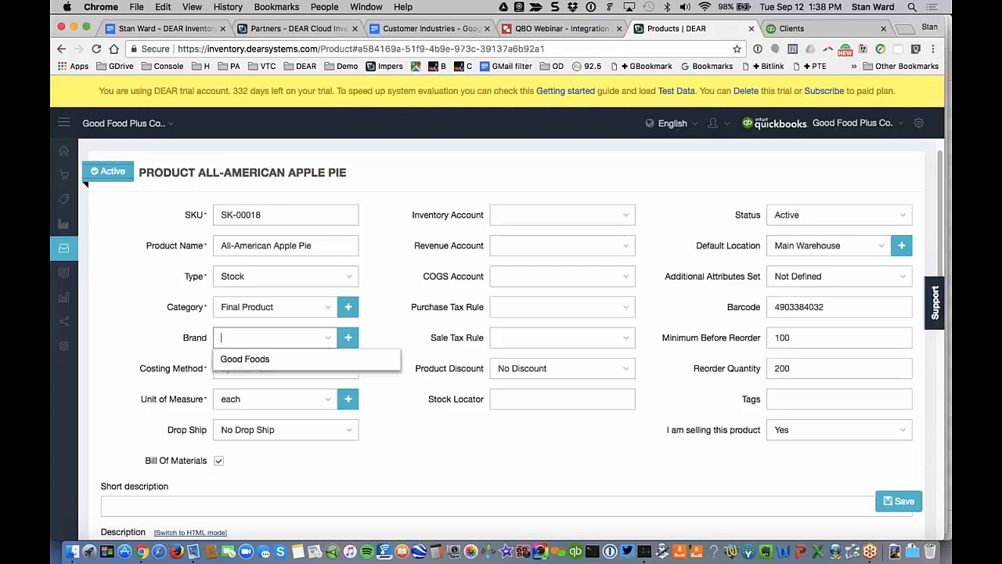
pyautogui.click(243, 359)
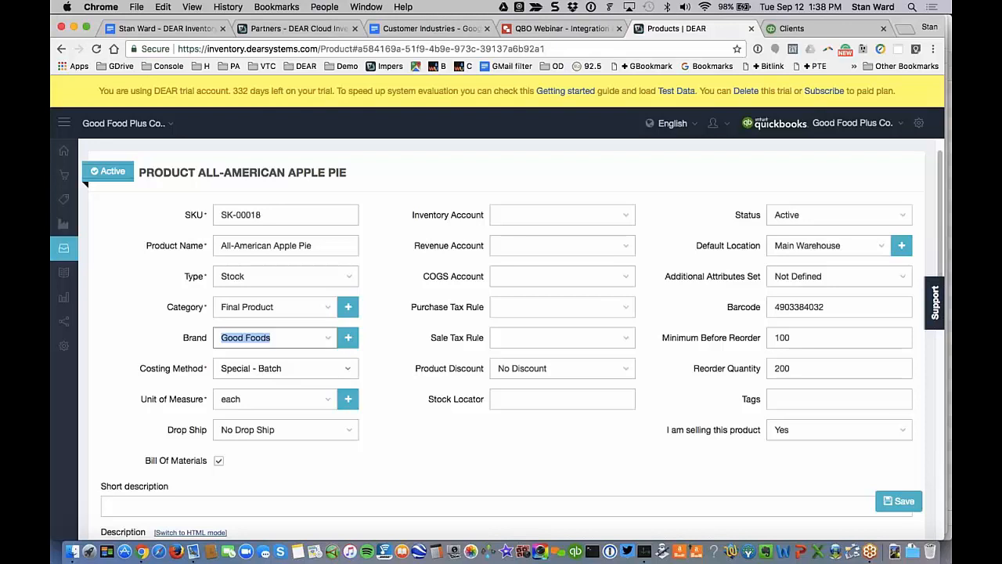
pyautogui.click(391, 376)
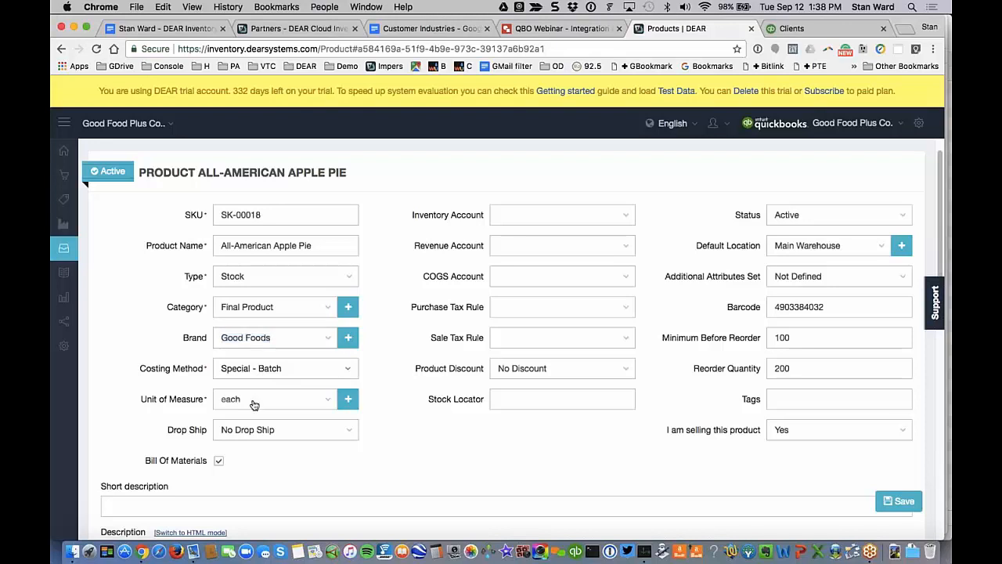
# - Examine the costing method choices for the product, including the FIFO, FEFO and Special variants, and keep the current one
pyautogui.click(349, 375)
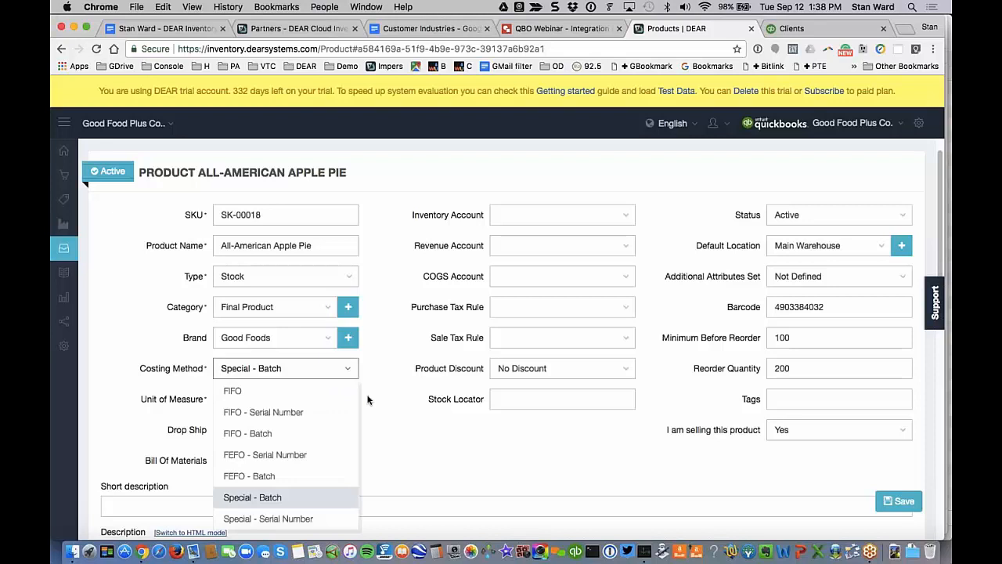
pyautogui.scroll(-1, 380, 408)
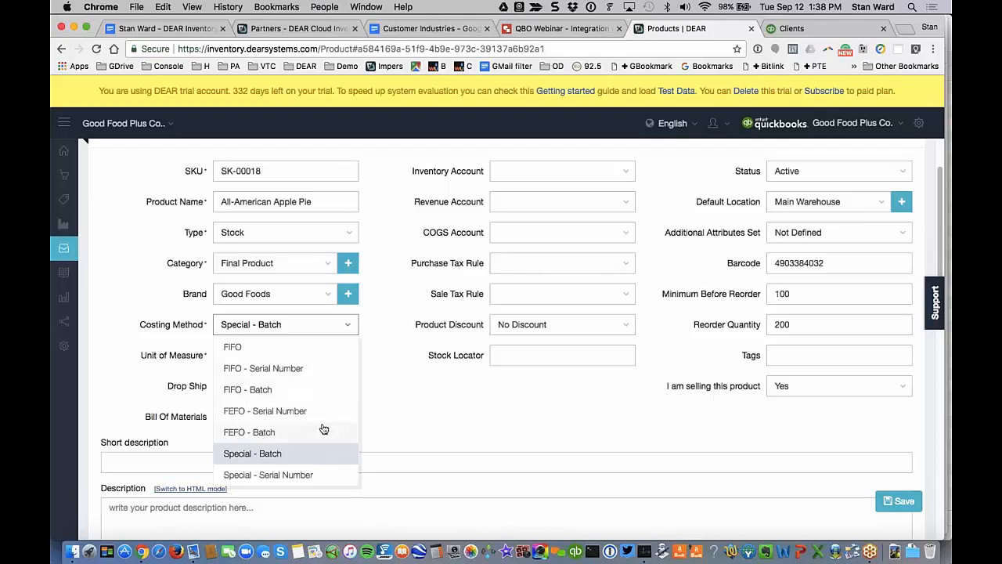
pyautogui.scroll(-1, 324, 429)
pyautogui.scroll(-2, 324, 429)
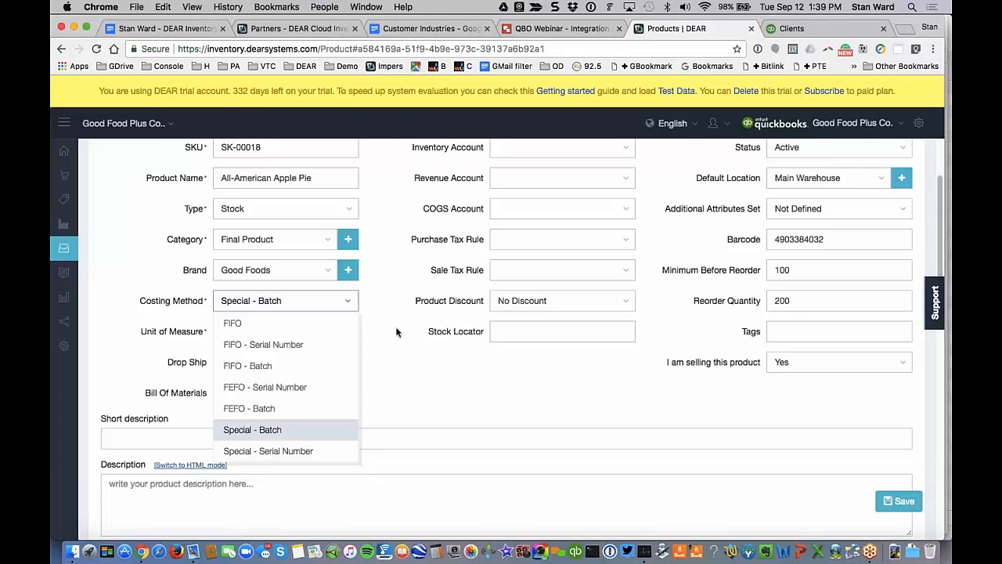
pyautogui.click(402, 368)
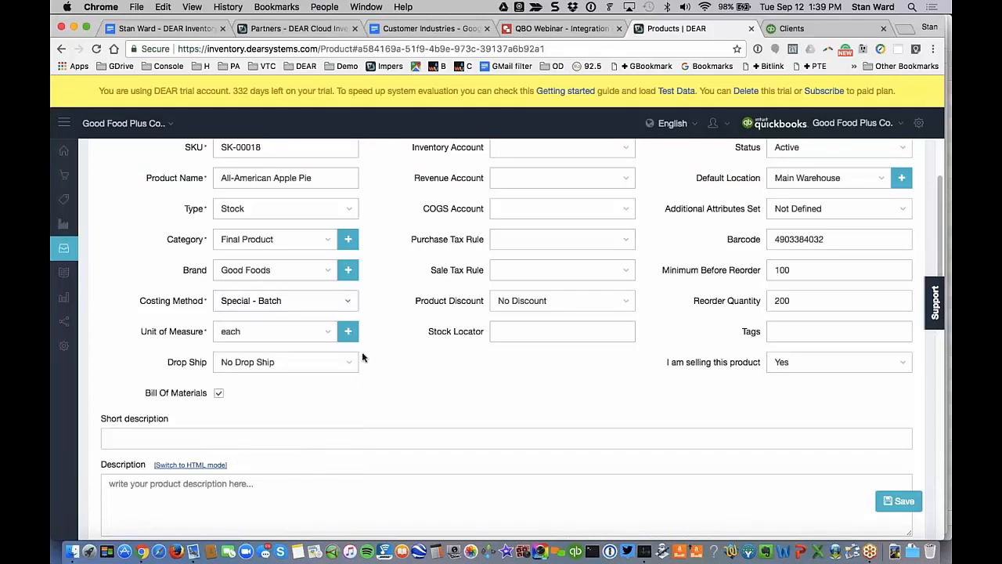
pyautogui.click(347, 299)
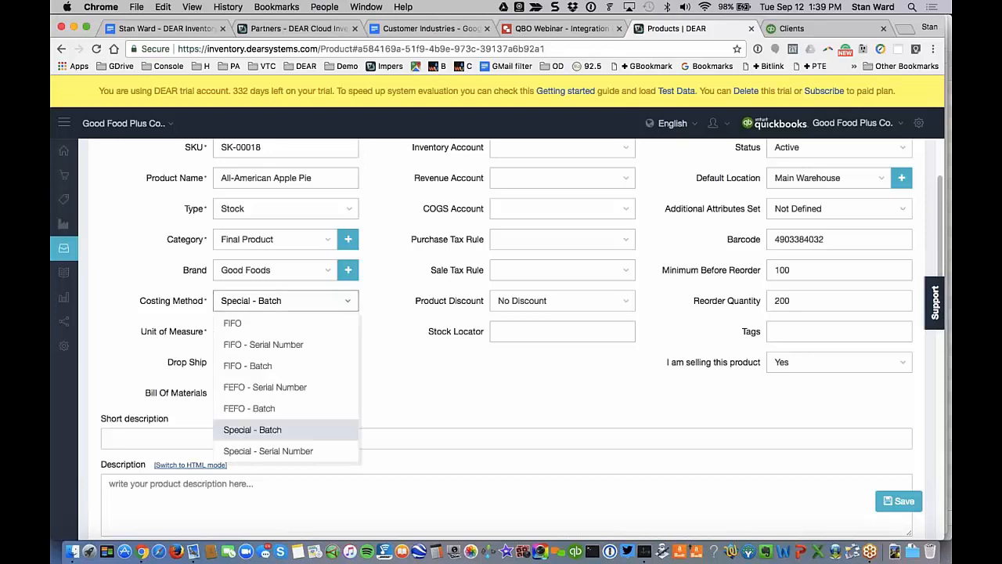
pyautogui.click(395, 368)
# - Examine the available units of measure for the product and leave the choice as it is
pyautogui.scroll(-1, 390, 380)
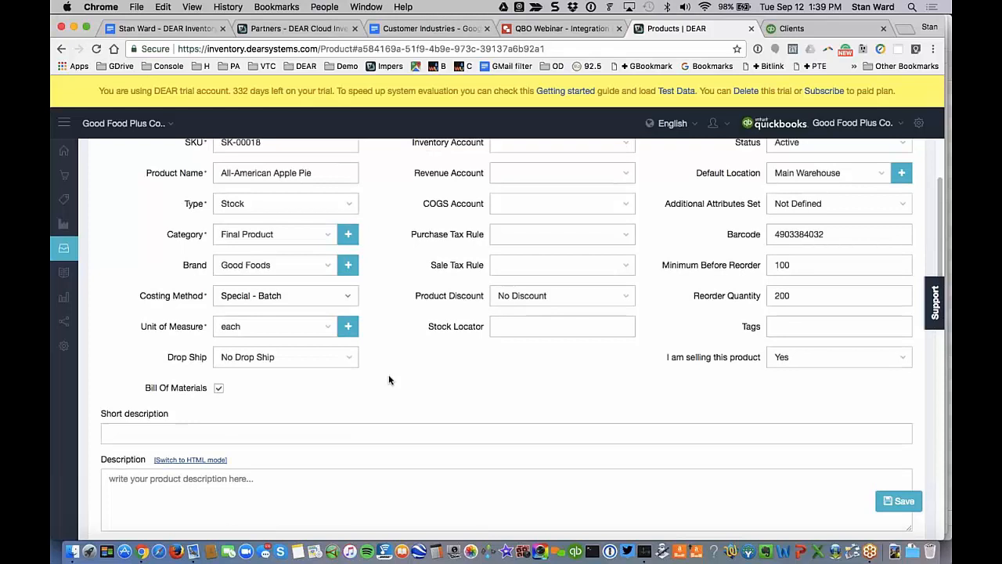
pyautogui.scroll(-1, 388, 374)
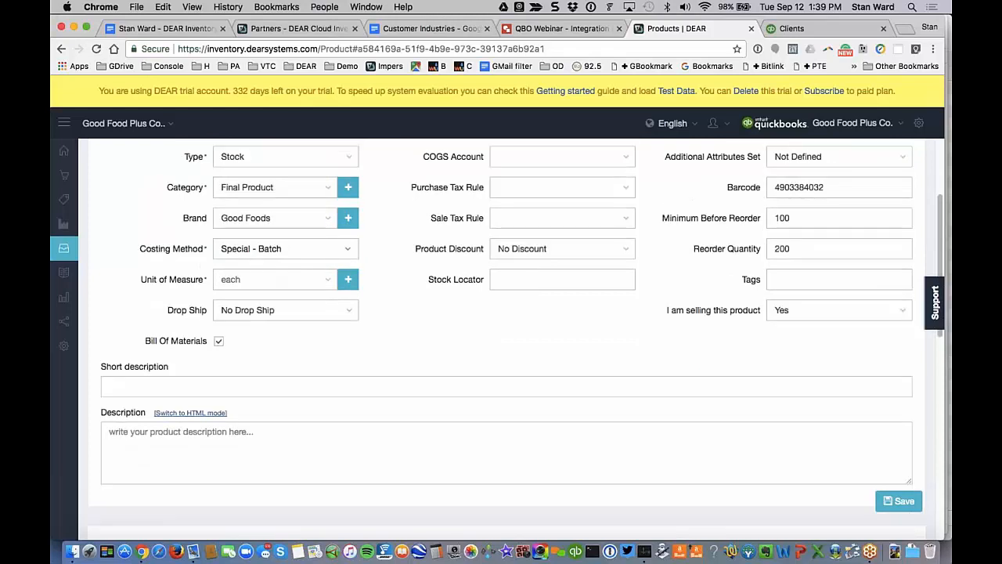
pyautogui.click(329, 283)
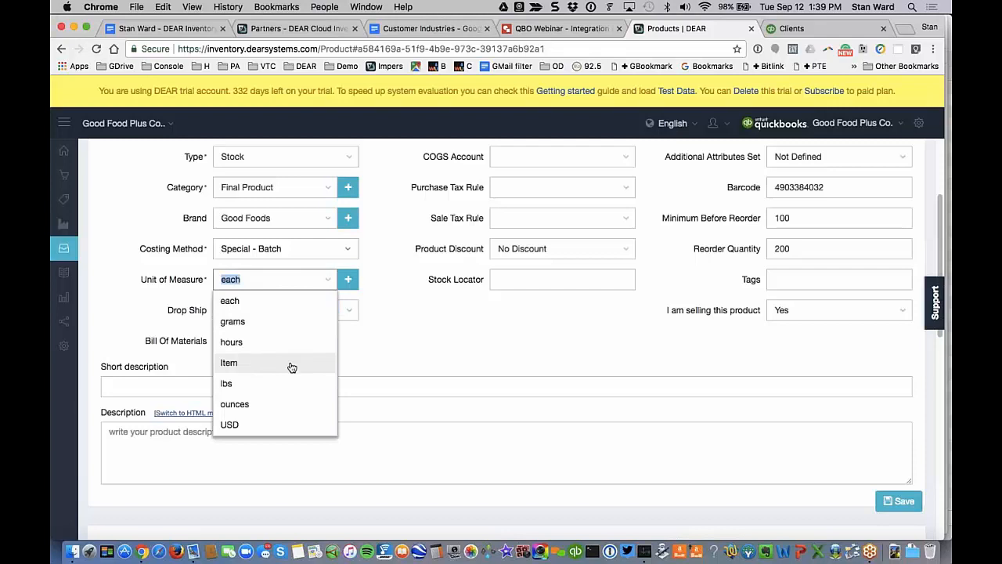
pyautogui.click(426, 347)
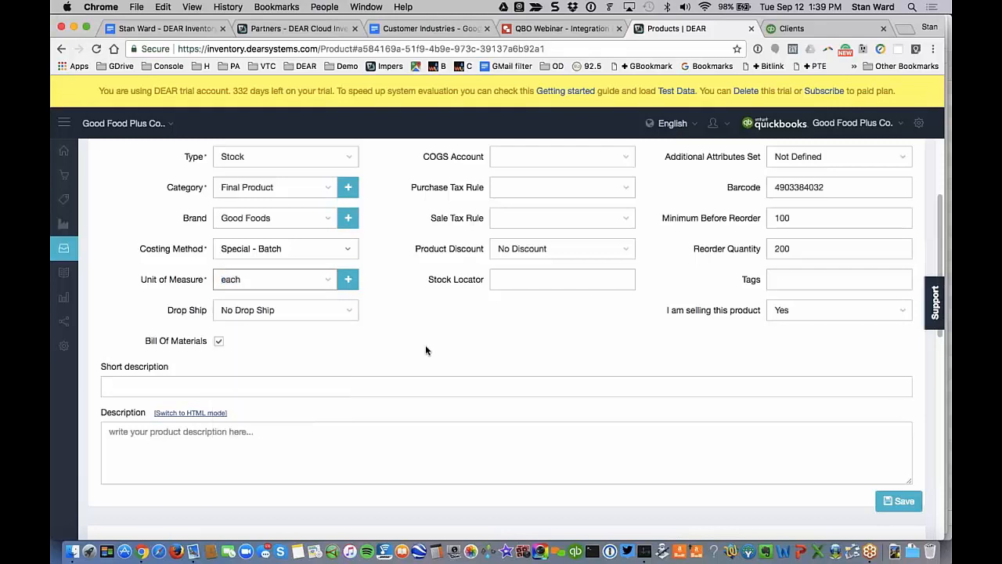
# - Look over the remaining product fields and examine the Drop Ship choices without changing the setting
pyautogui.scroll(-2, 425, 347)
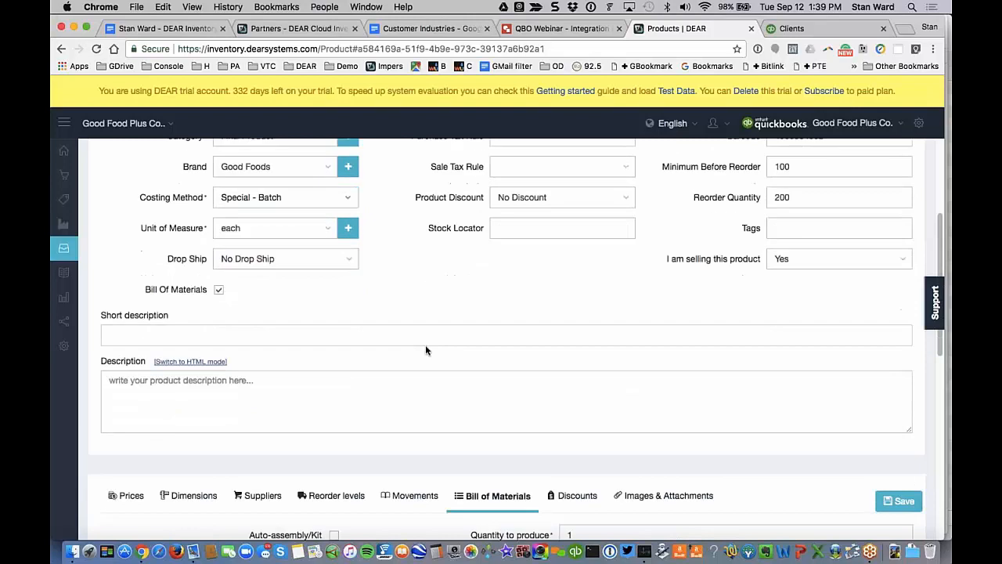
pyautogui.scroll(5, 425, 344)
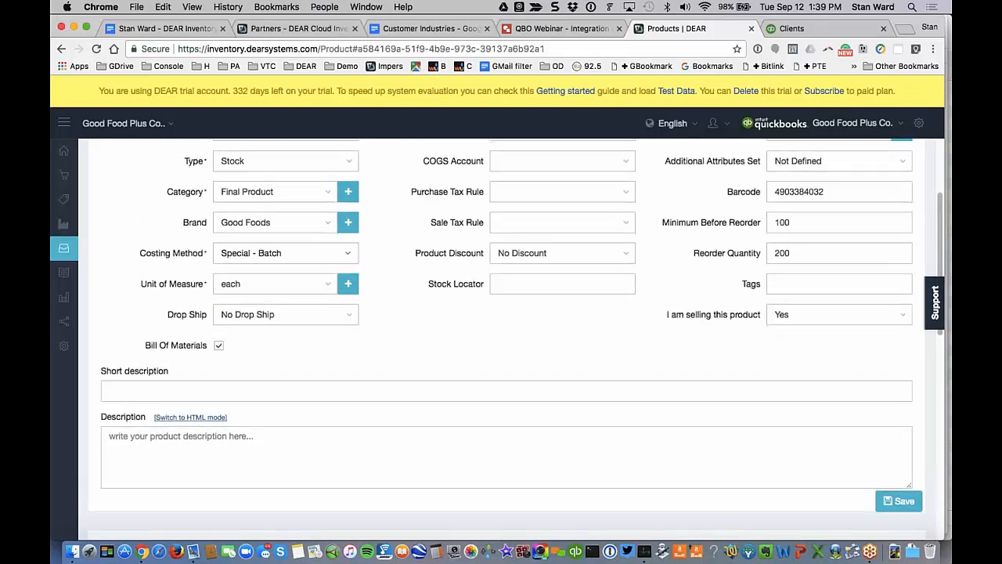
pyautogui.scroll(-4, 506, 337)
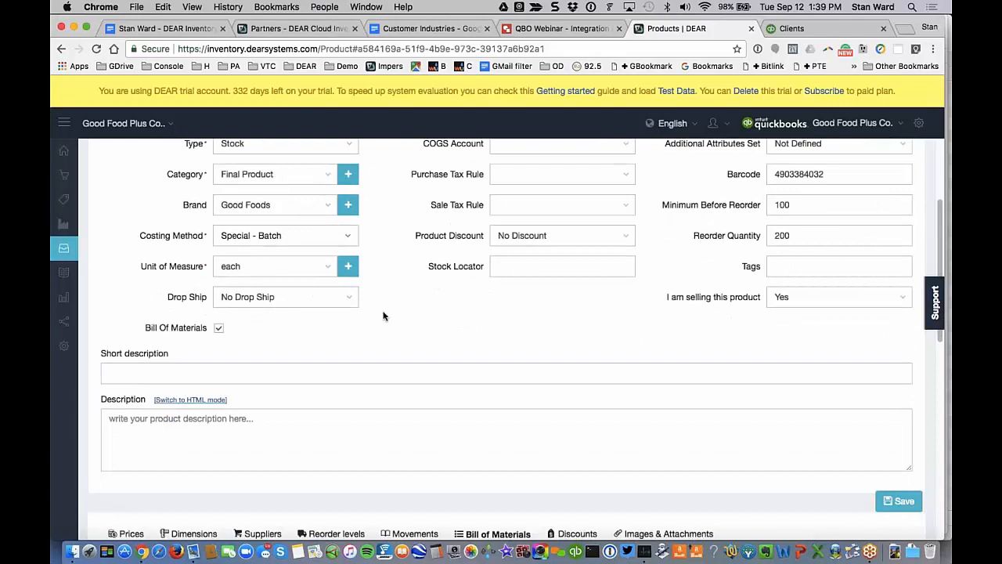
pyautogui.scroll(1, 383, 316)
pyautogui.scroll(3, 383, 316)
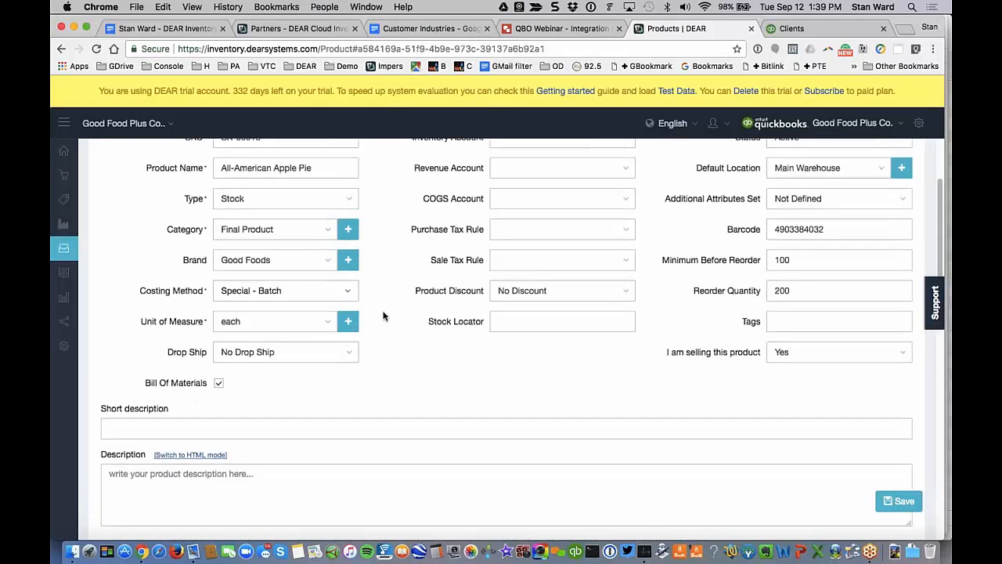
pyautogui.click(348, 357)
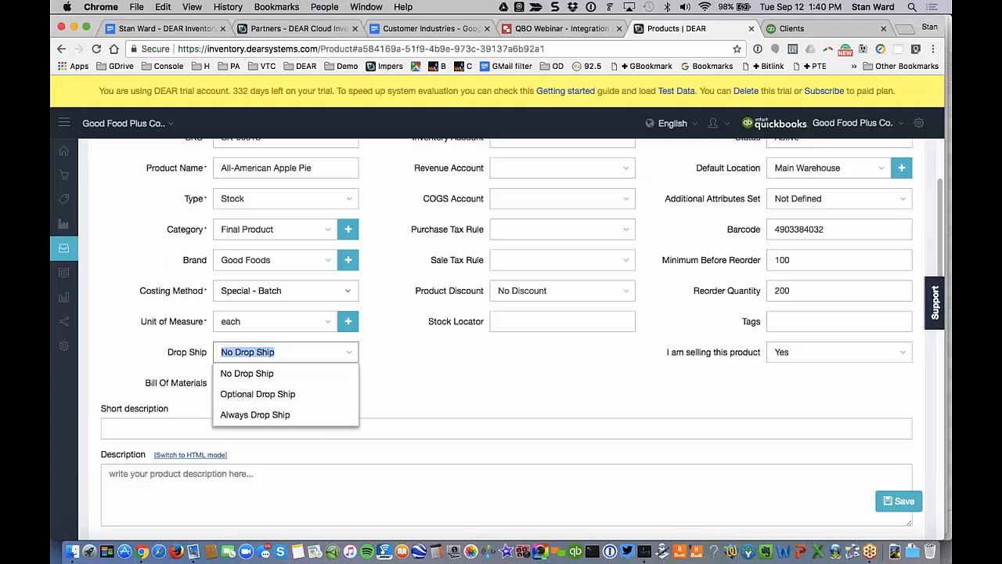
pyautogui.click(404, 389)
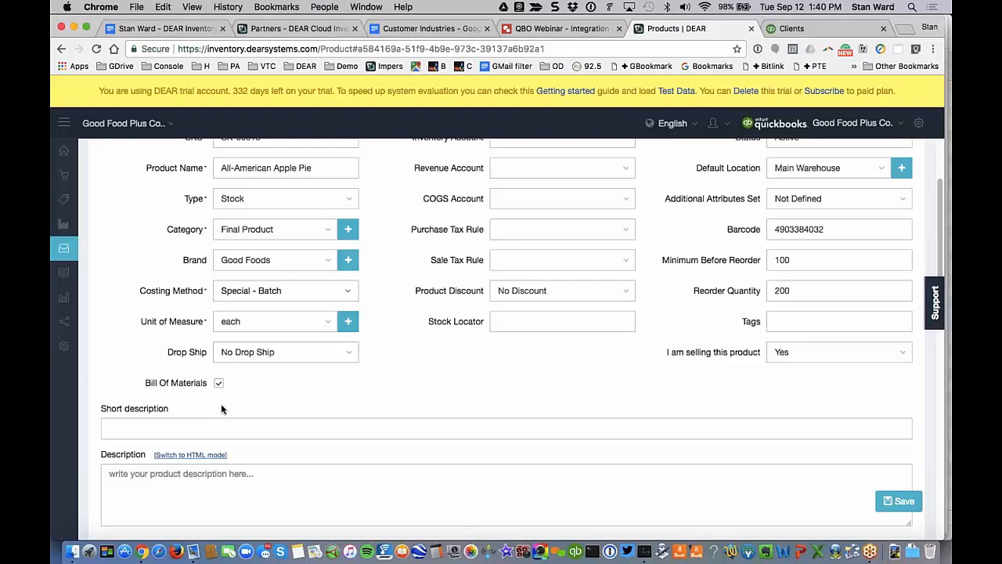
# - Review the Bill Of Materials setting and examine the accounts offered for the product's Inventory Account
pyautogui.scroll(-1, 221, 408)
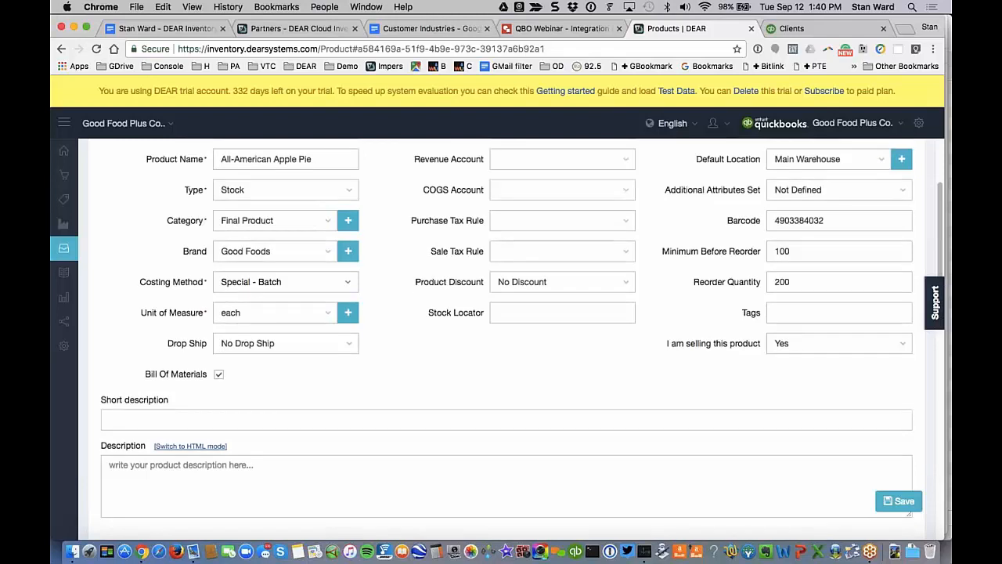
pyautogui.scroll(-1, 607, 256)
pyautogui.scroll(5, 607, 256)
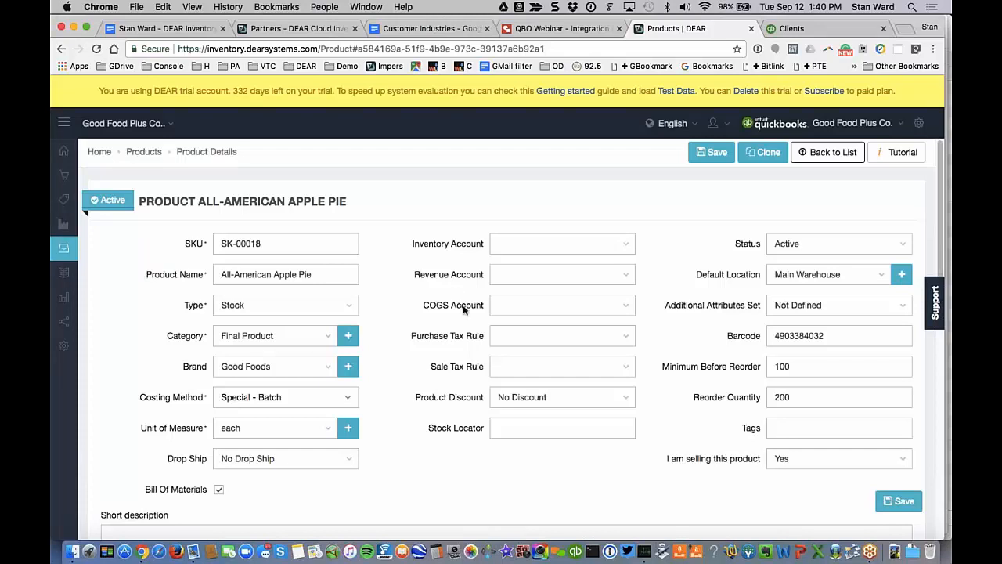
pyautogui.click(628, 249)
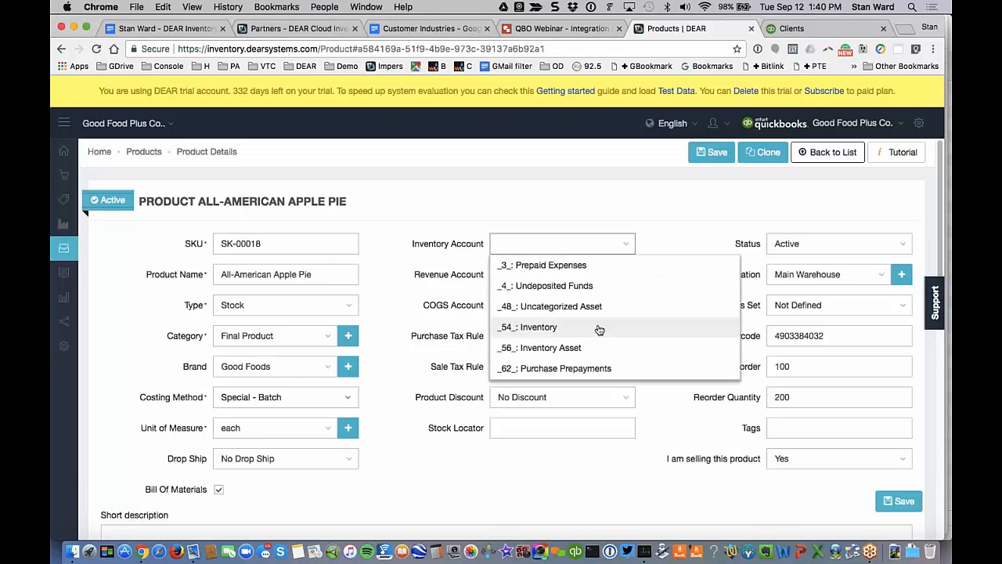
pyautogui.click(667, 225)
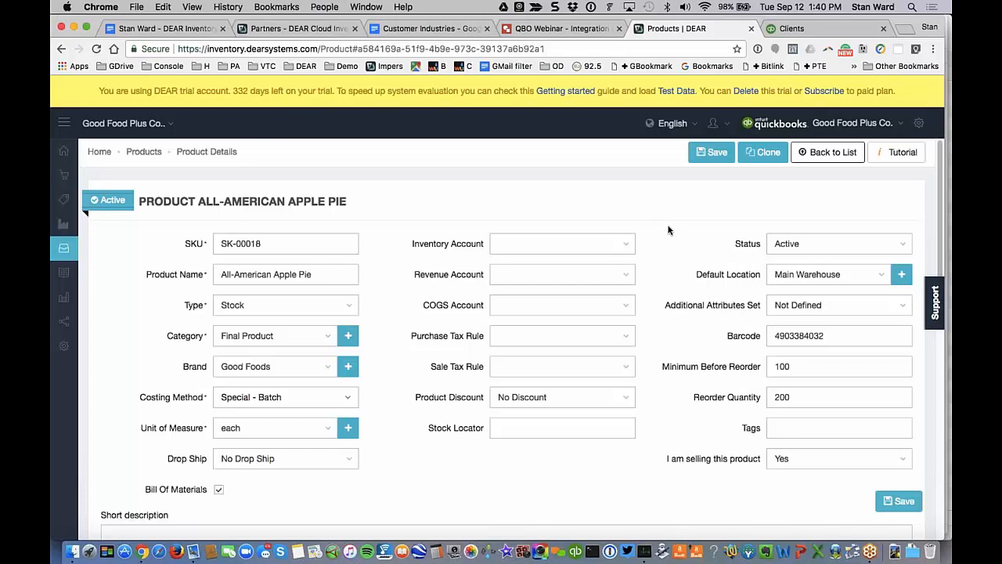
# - Try _54_: Inventory as the product's Inventory Account, and clear the field again
pyautogui.click(628, 245)
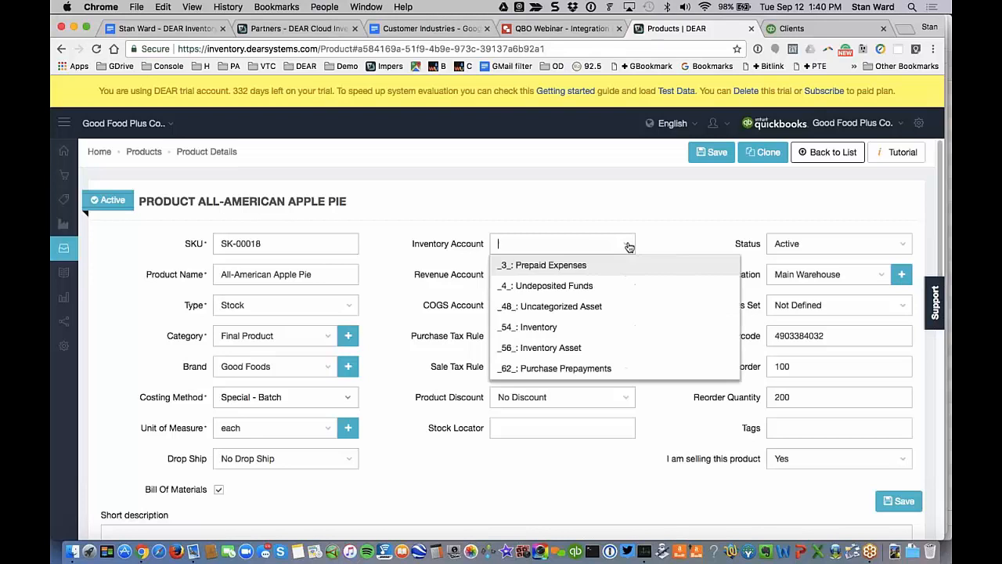
pyautogui.click(549, 332)
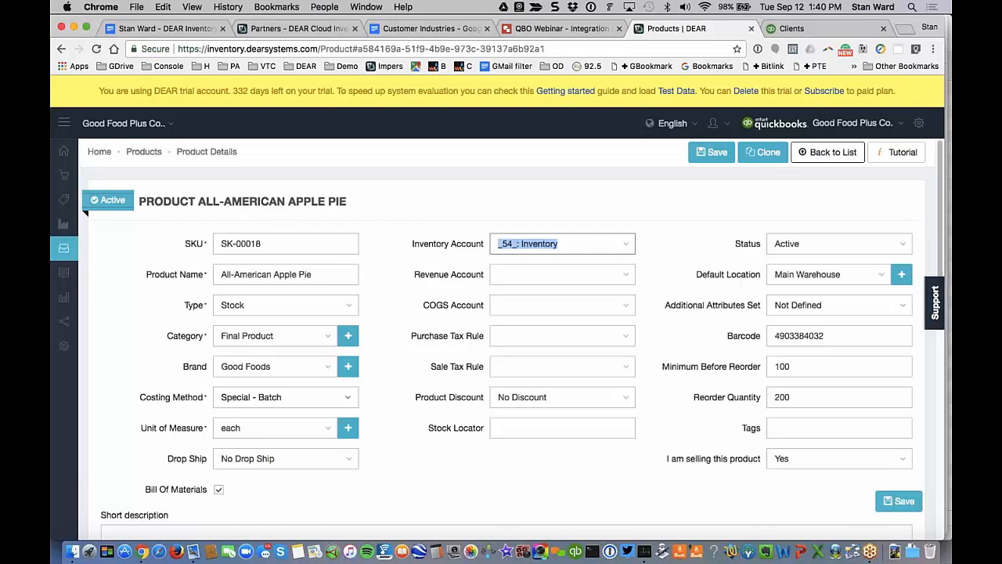
pyautogui.click(619, 247)
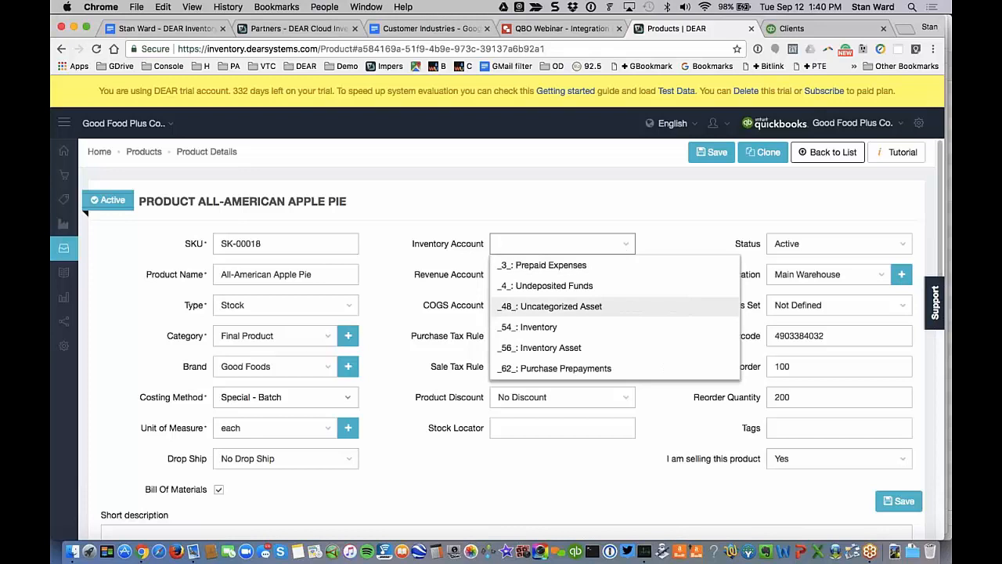
pyautogui.click(671, 236)
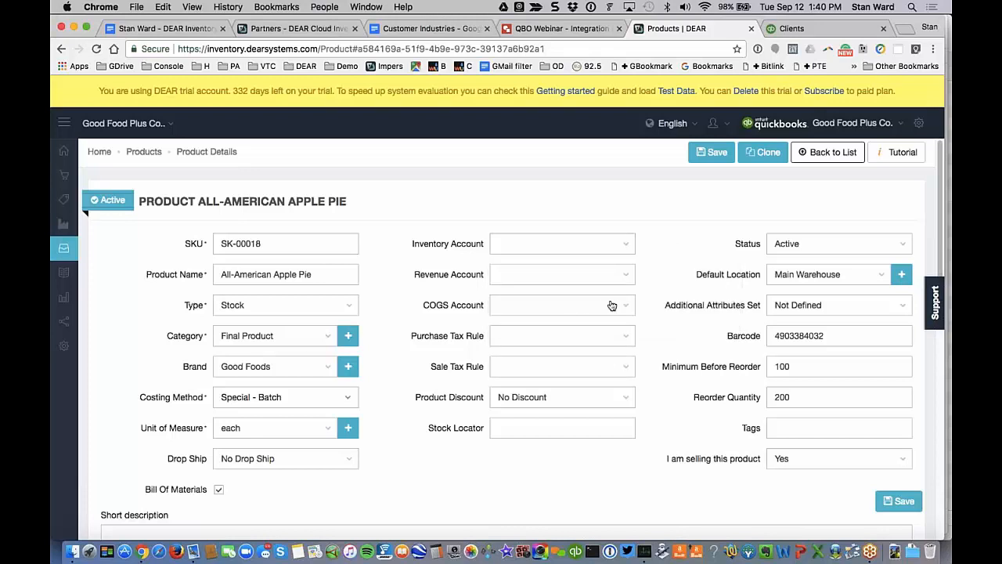
# - Examine the accounts offered for the product's Revenue Account, and look over the tax rule fields
pyautogui.click(631, 276)
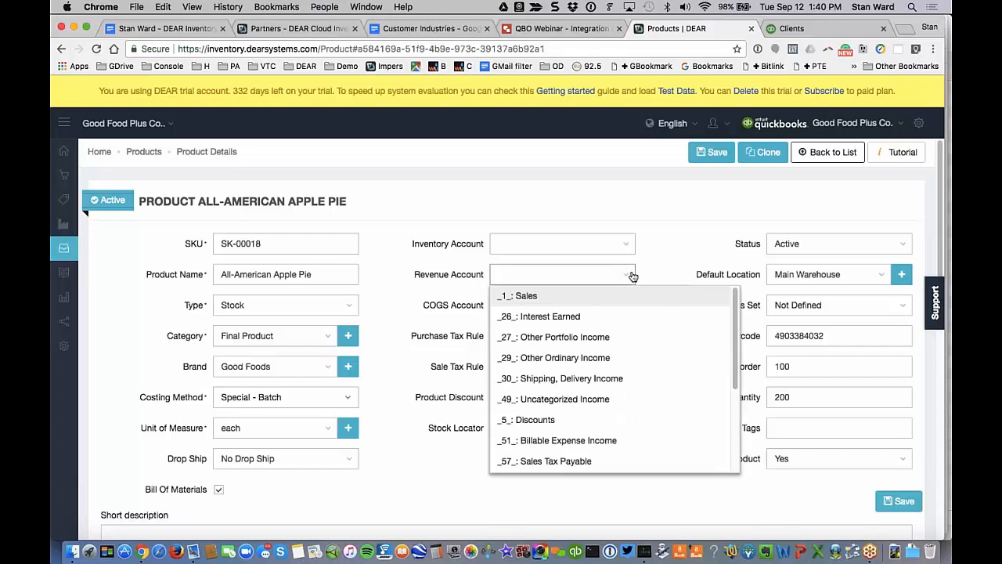
pyautogui.click(650, 268)
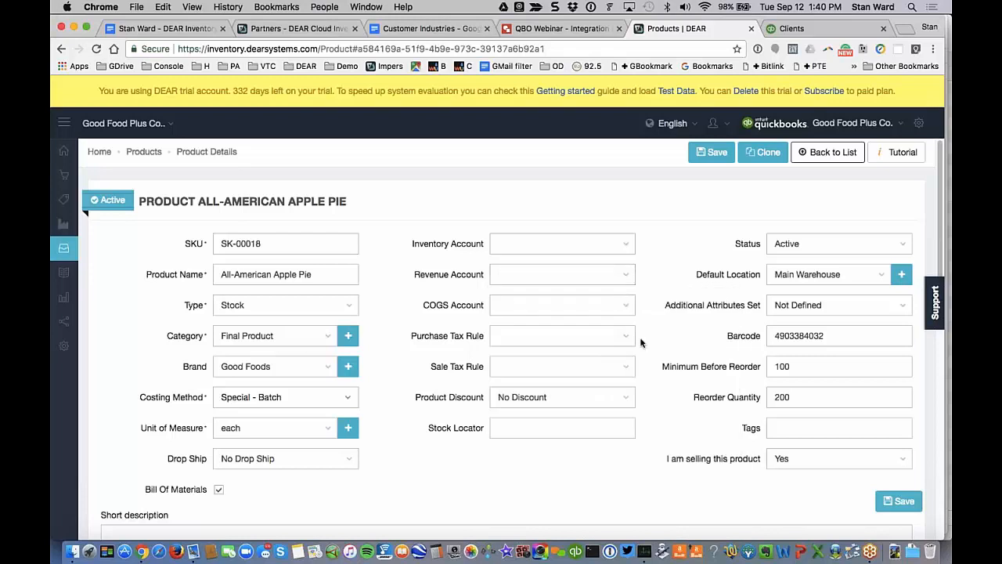
pyautogui.scroll(-1, 638, 368)
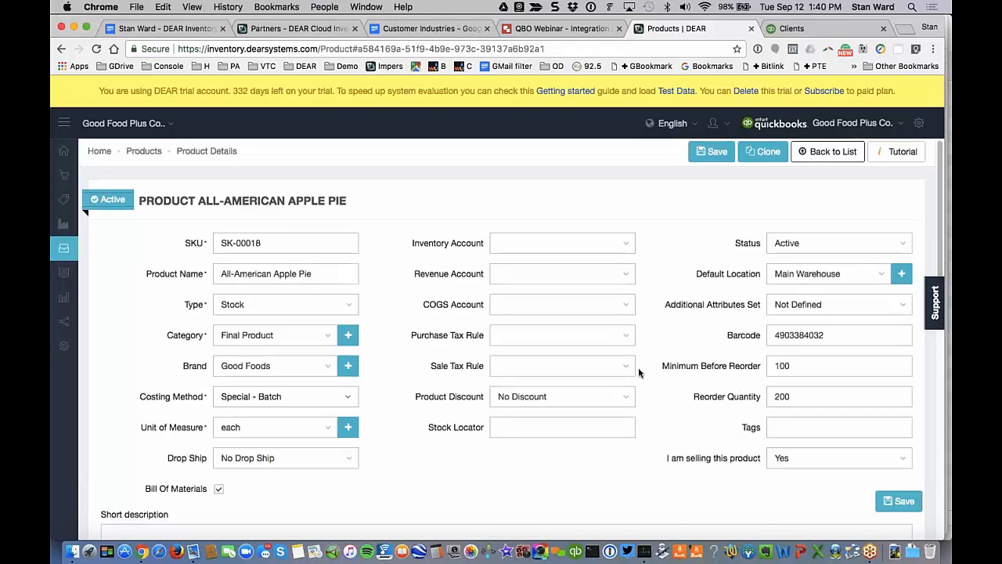
pyautogui.scroll(-1, 638, 367)
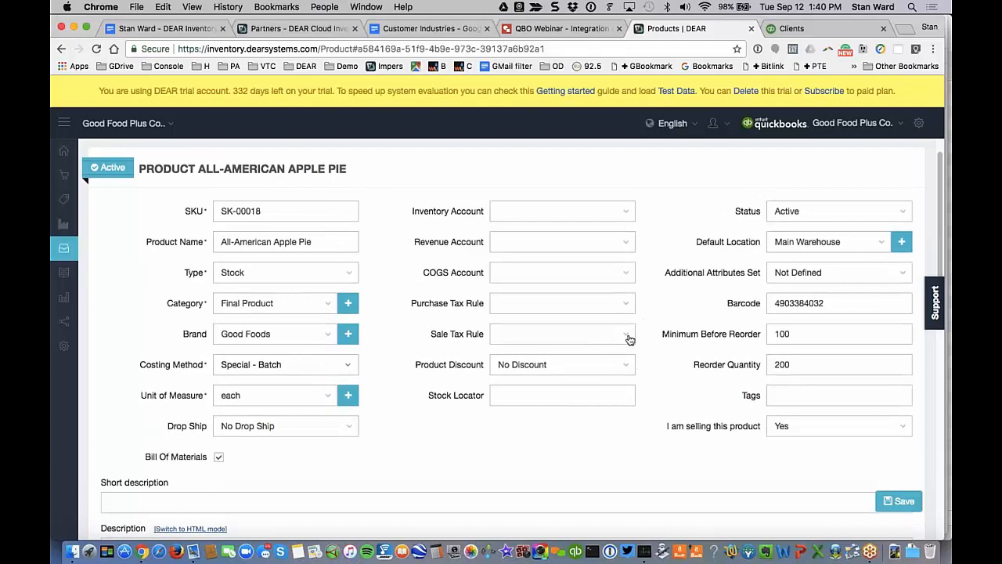
# - Examine the tax rules offered for the product's Sale Tax Rule without choosing one
pyautogui.click(628, 337)
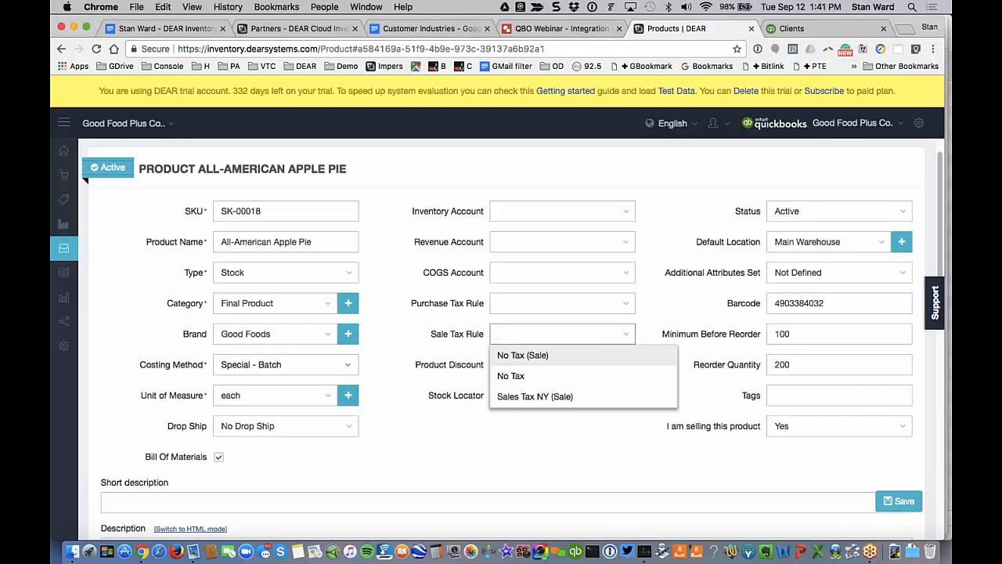
pyautogui.click(650, 333)
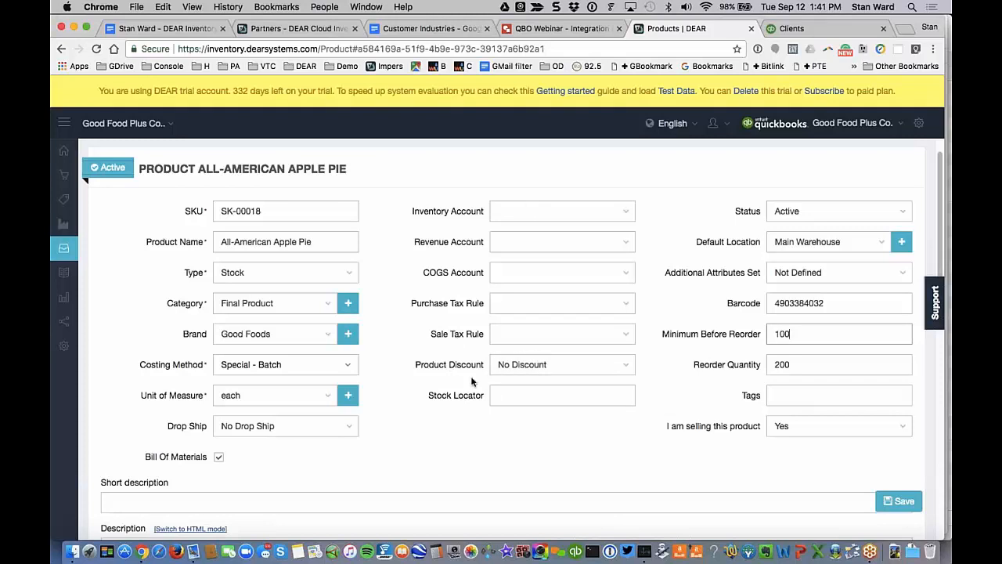
# - Try "Buy 10, get $1 off list" as the Product Discount, and set it back to No Discount
pyautogui.click(582, 368)
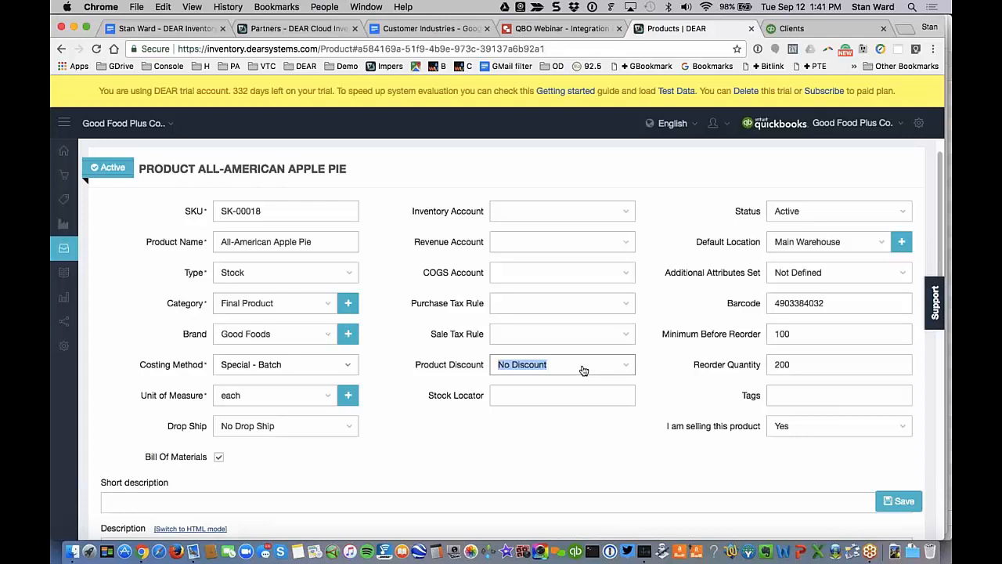
pyautogui.click(603, 367)
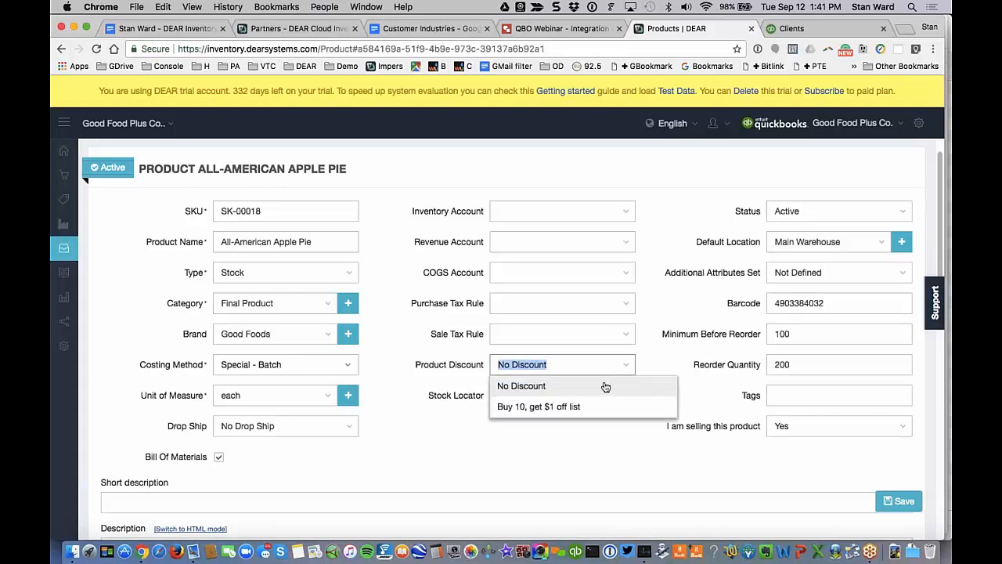
pyautogui.click(566, 408)
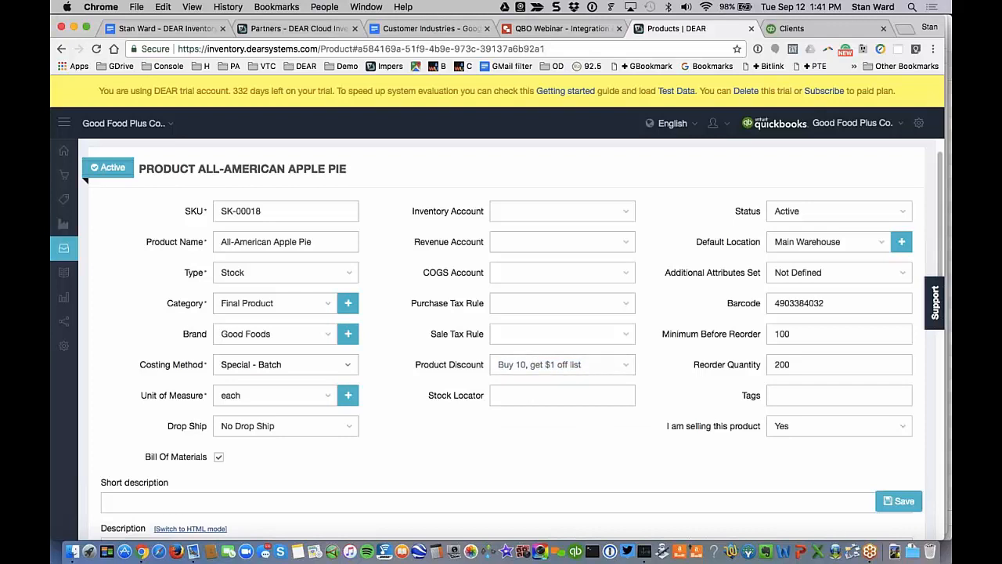
pyautogui.click(626, 366)
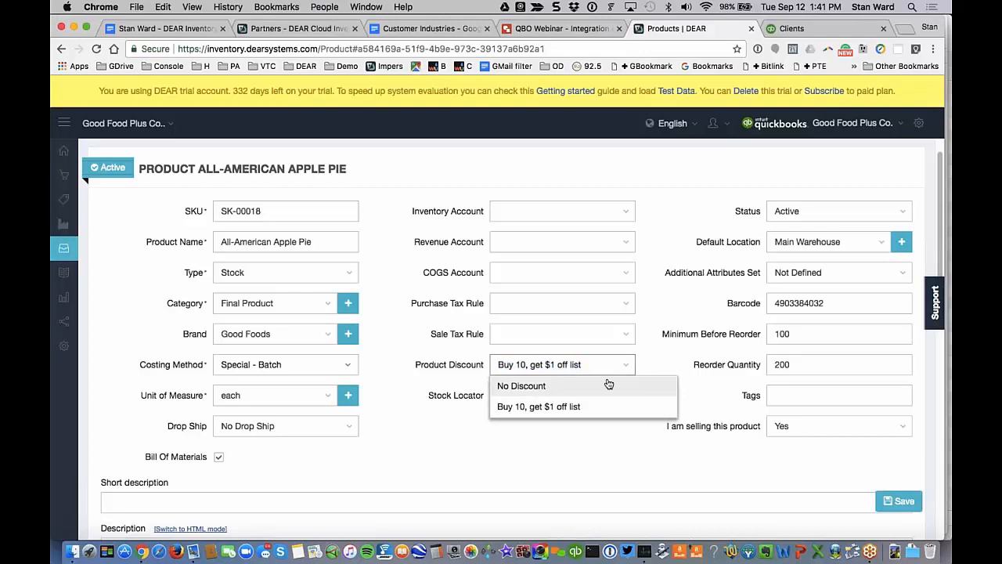
pyautogui.click(610, 386)
pyautogui.press('Tab')
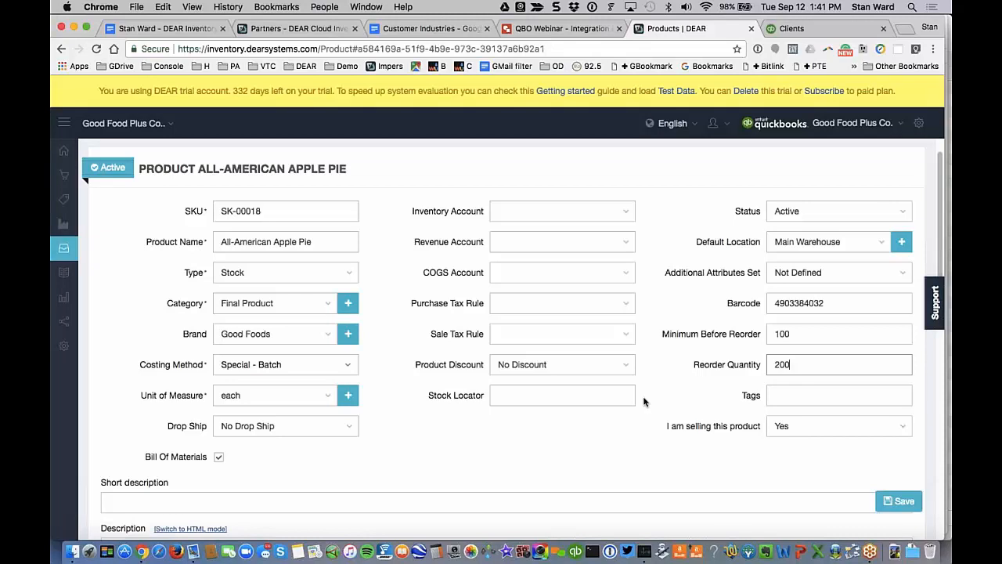
# - Examine the choices for the Additional Attributes Set and point out the product's Barcode value, changing neither
pyautogui.scroll(2, 645, 405)
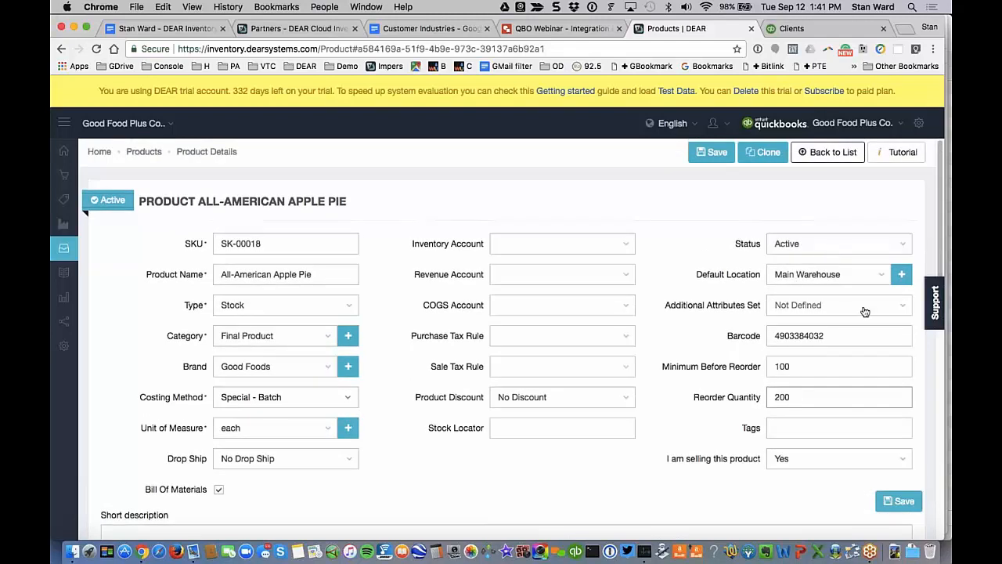
pyautogui.click(905, 309)
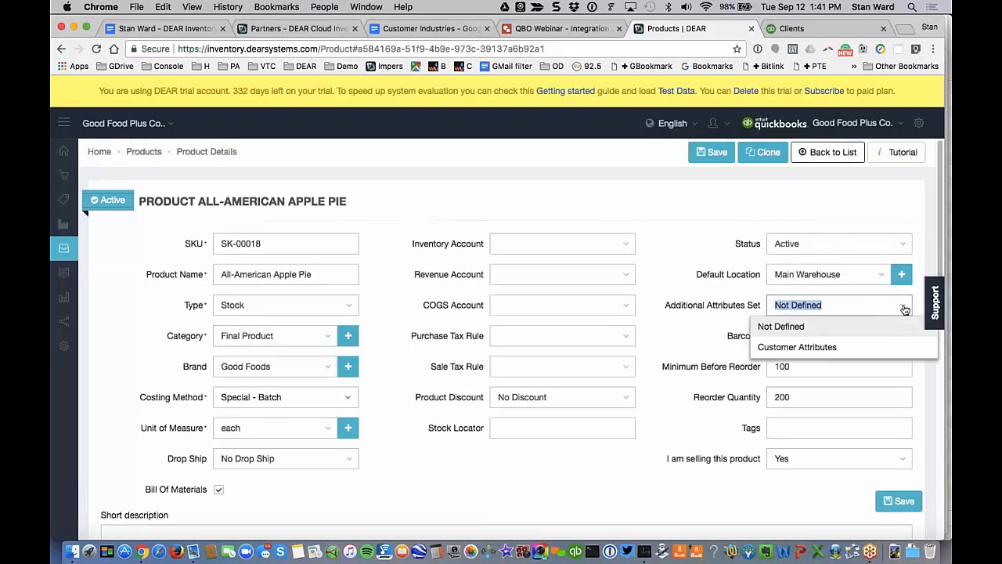
pyautogui.click(794, 308)
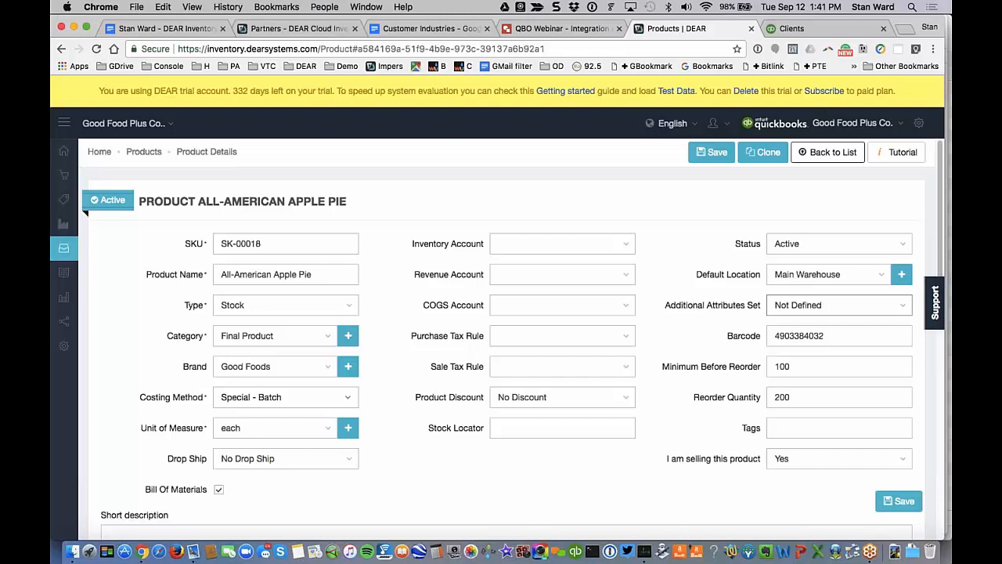
pyautogui.scroll(-1, 373, 387)
pyautogui.scroll(-5, 373, 387)
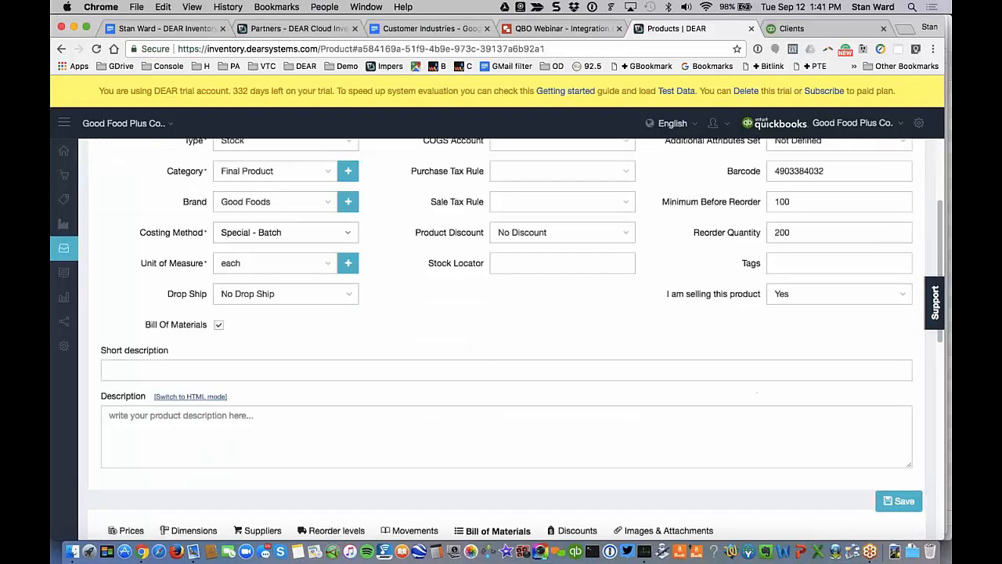
pyautogui.scroll(5, 579, 320)
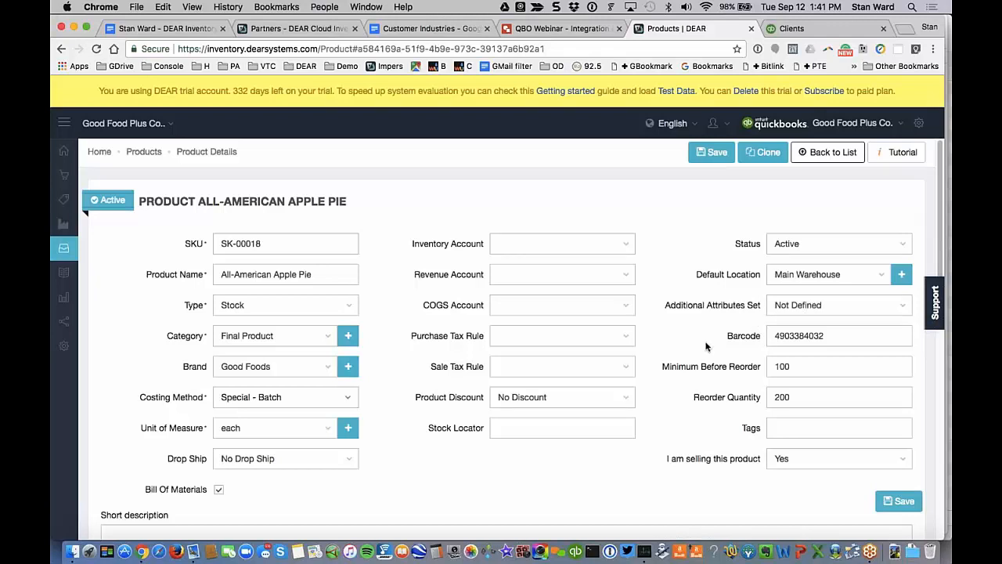
pyautogui.doubleClick(810, 335)
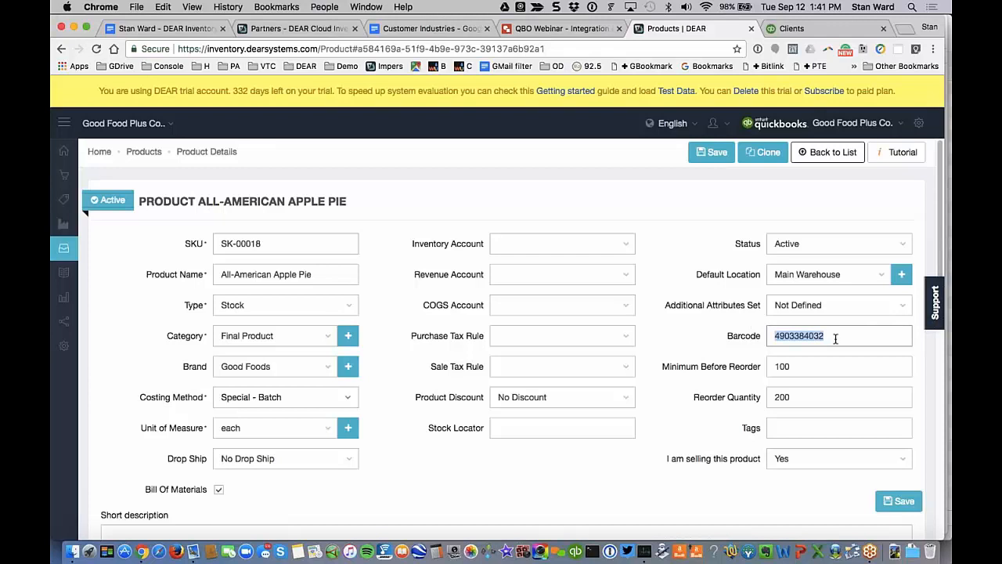
pyautogui.click(835, 338)
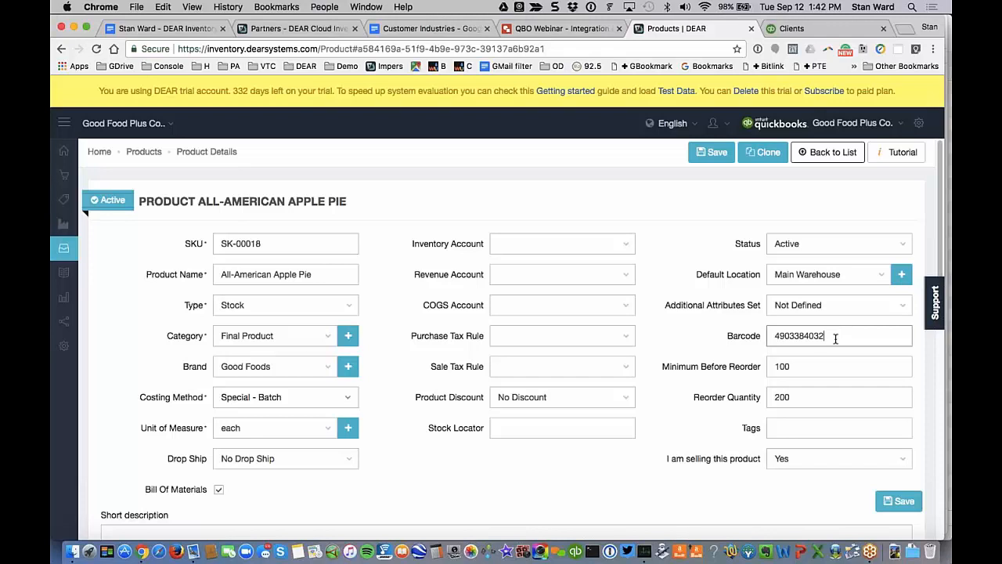
# - Look over the product's reorder fields, Tags, selling setting and description fields
pyautogui.scroll(-1, 680, 386)
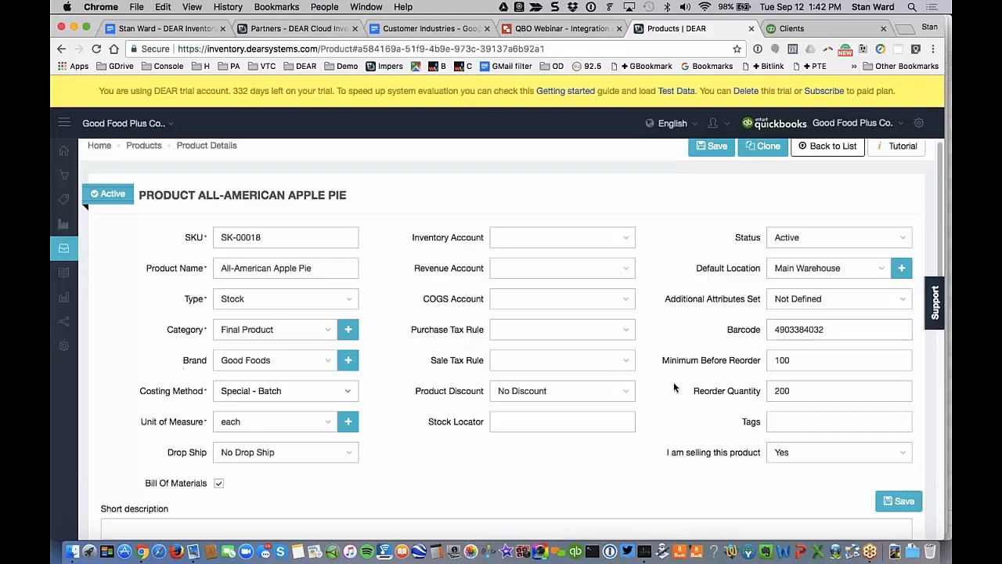
pyautogui.scroll(-3, 674, 387)
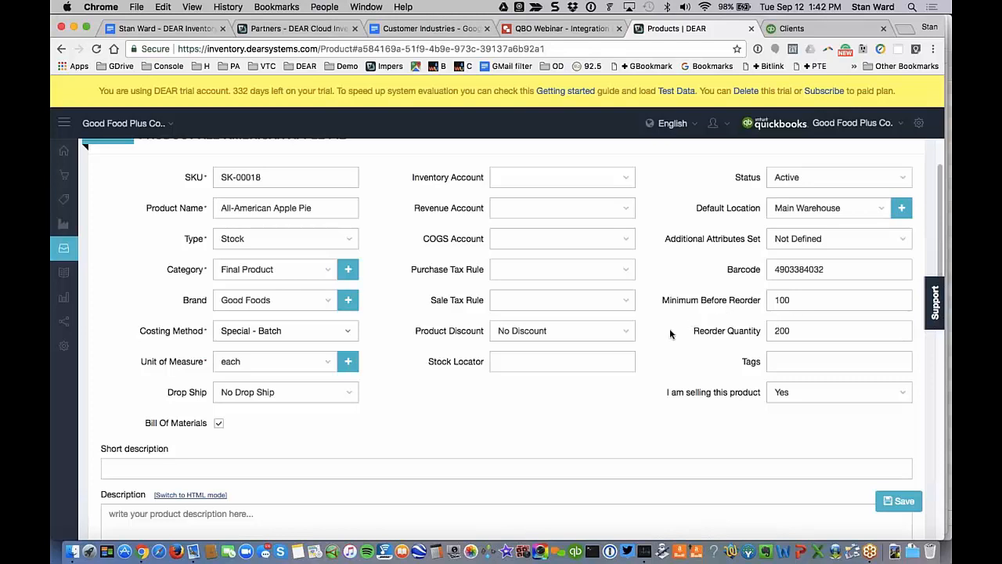
pyautogui.scroll(-1, 669, 334)
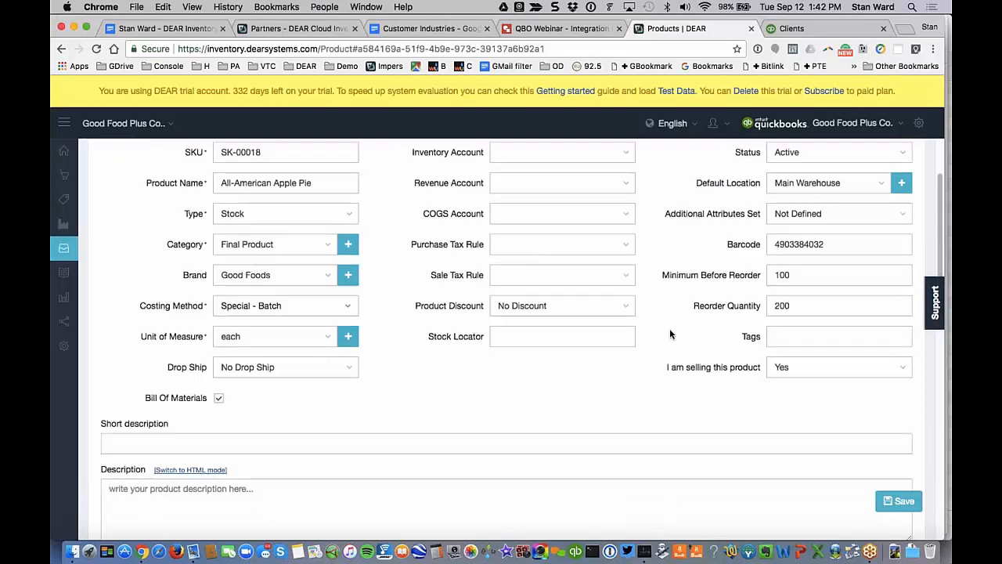
pyautogui.scroll(-3, 669, 334)
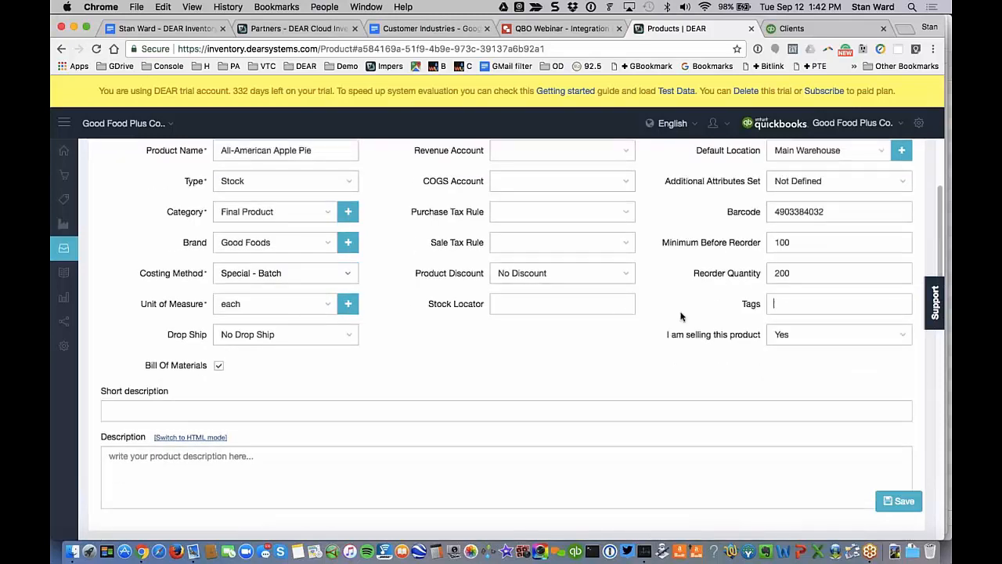
pyautogui.scroll(-1, 680, 317)
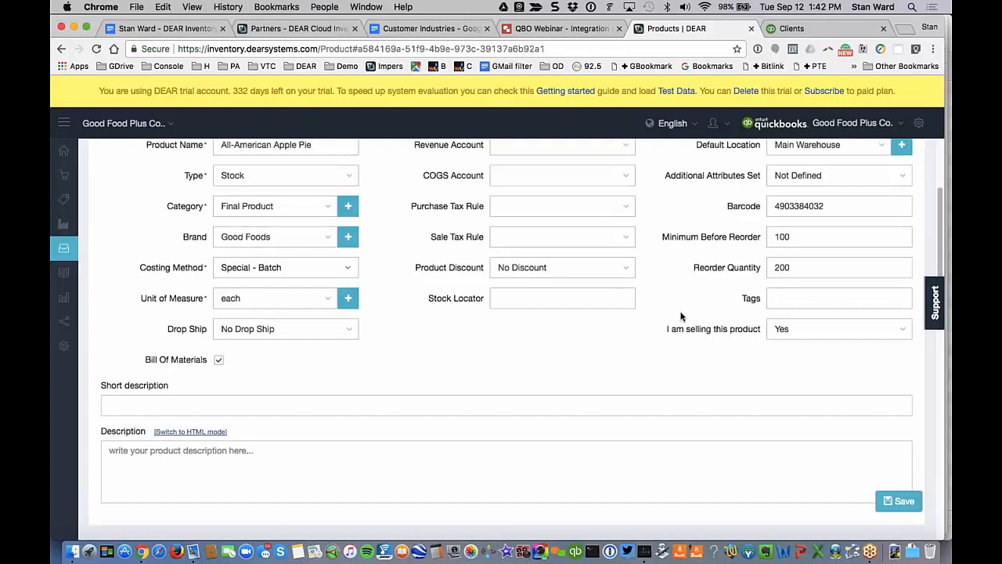
pyautogui.scroll(-2, 681, 316)
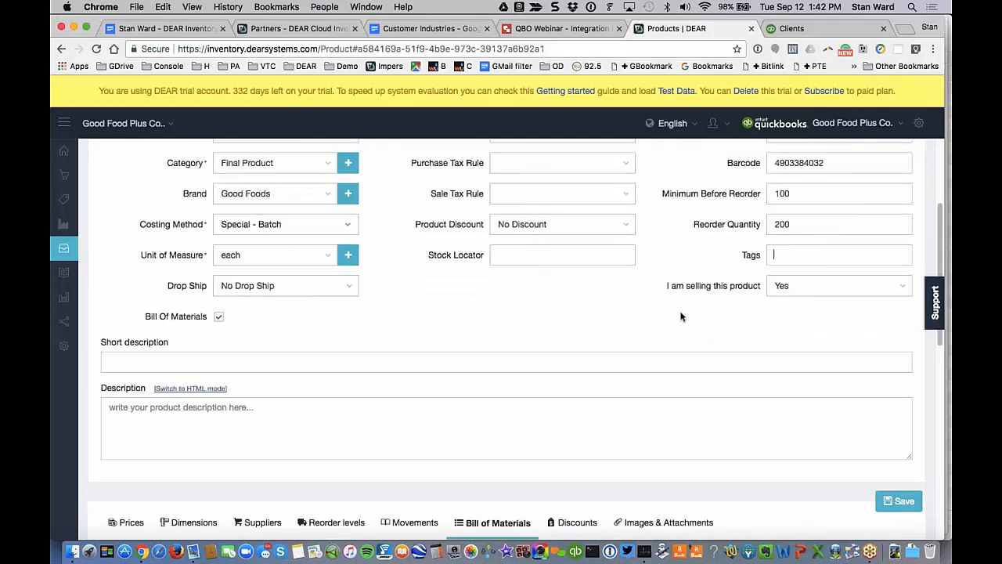
pyautogui.scroll(1, 681, 316)
pyautogui.scroll(3, 680, 316)
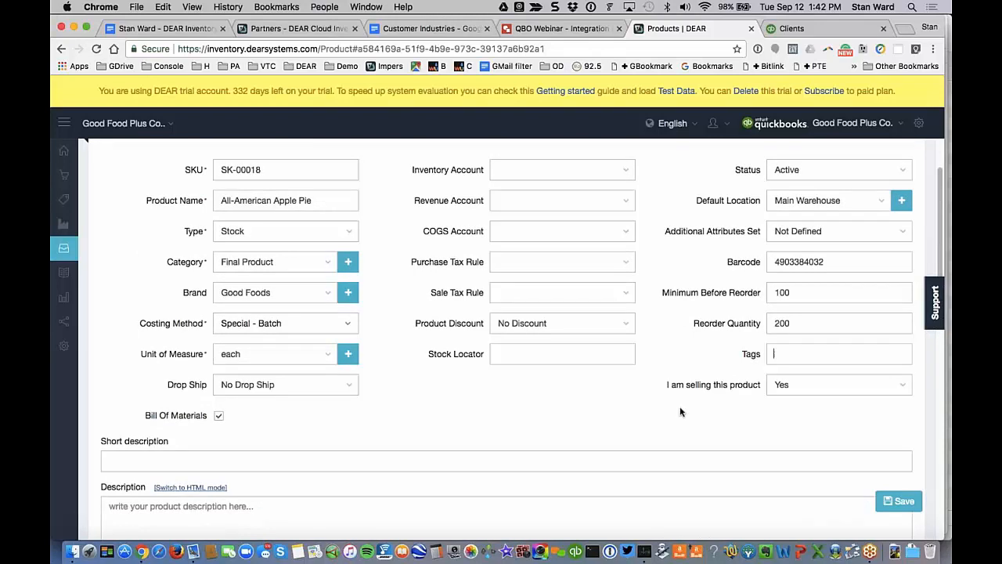
pyautogui.scroll(-1, 680, 412)
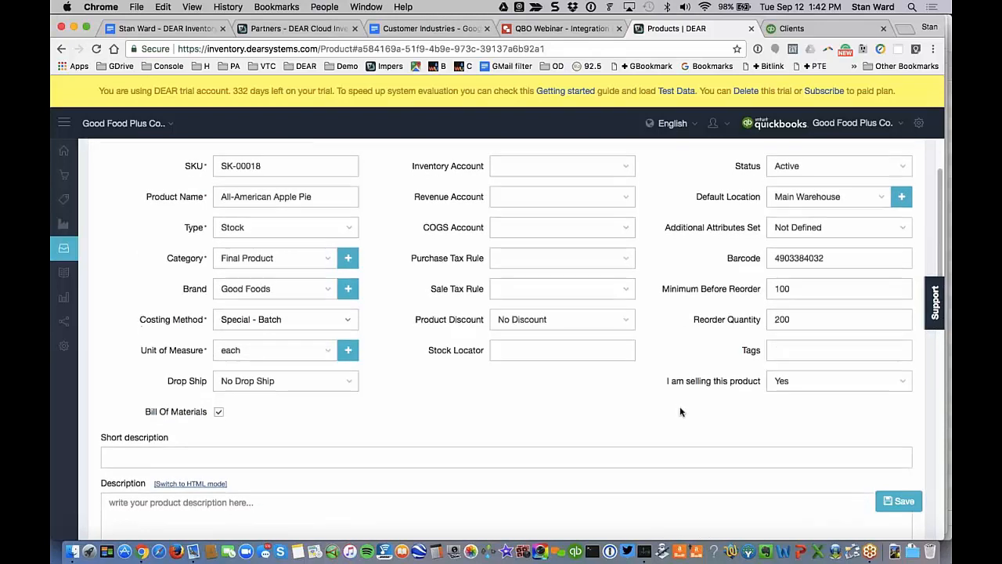
pyautogui.scroll(-3, 681, 412)
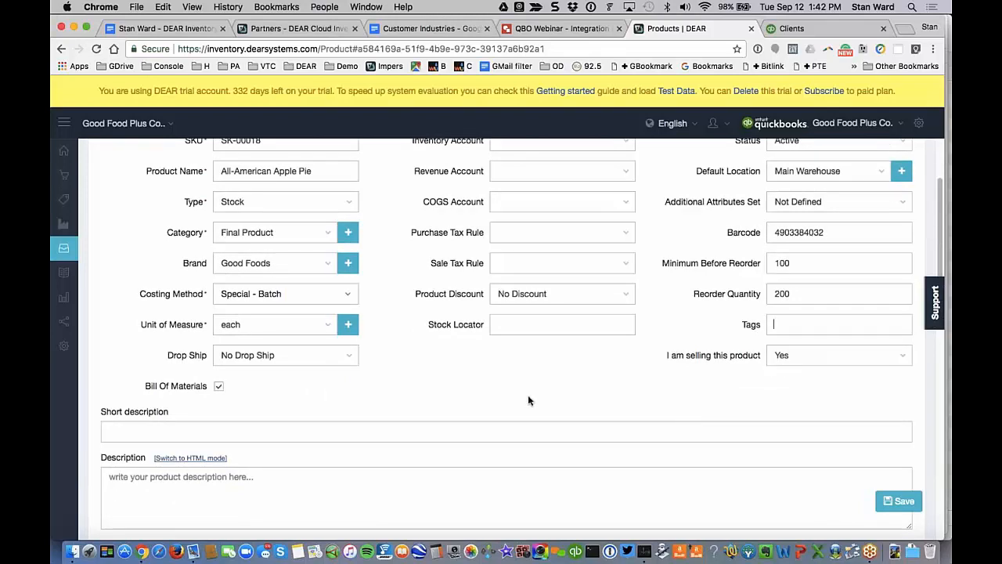
pyautogui.scroll(5, 527, 401)
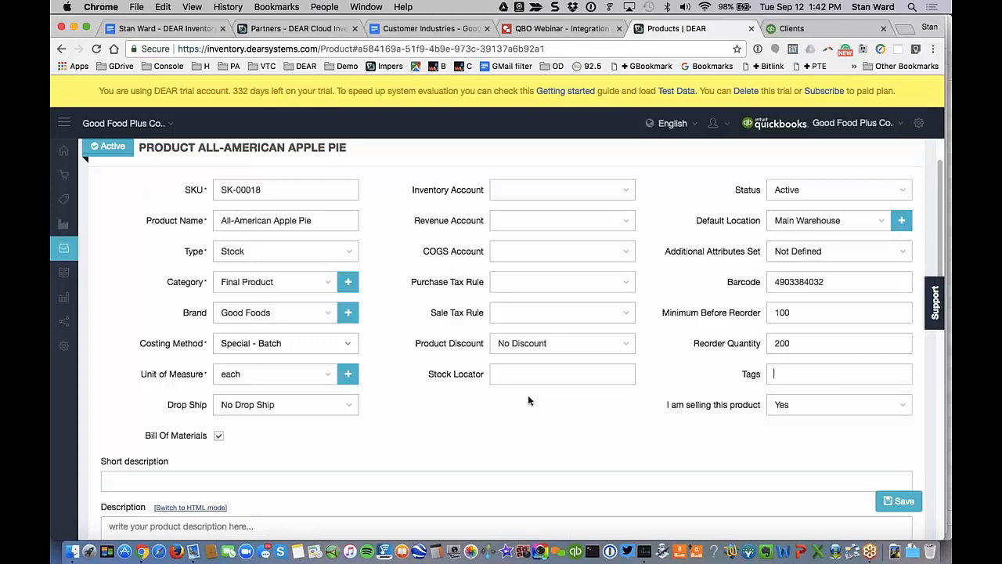
# - Examine the product's Bill of Materials, including component quantities, wastage, unit costs, and the Labour & Overheads section
pyautogui.scroll(-2, 528, 401)
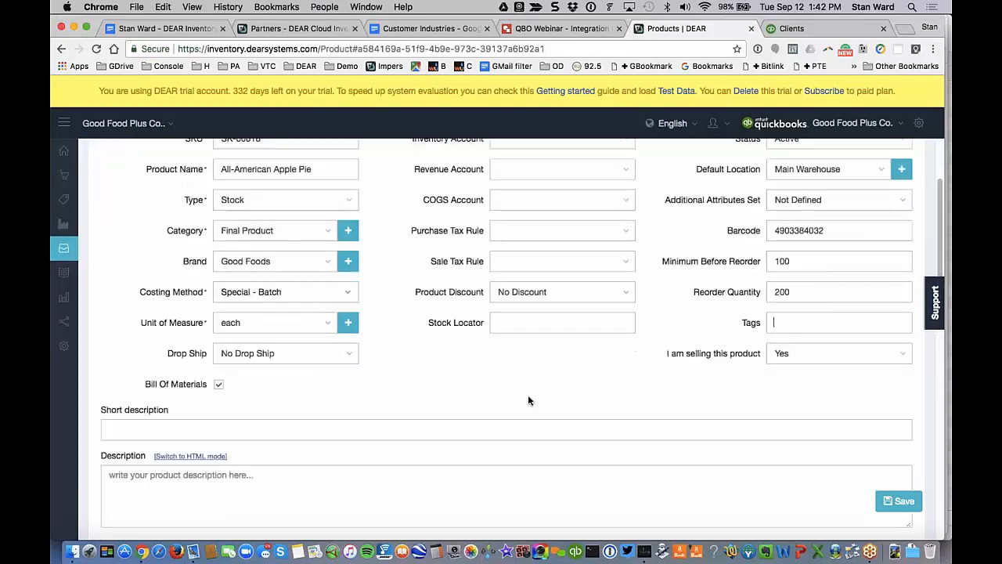
pyautogui.scroll(-1, 528, 401)
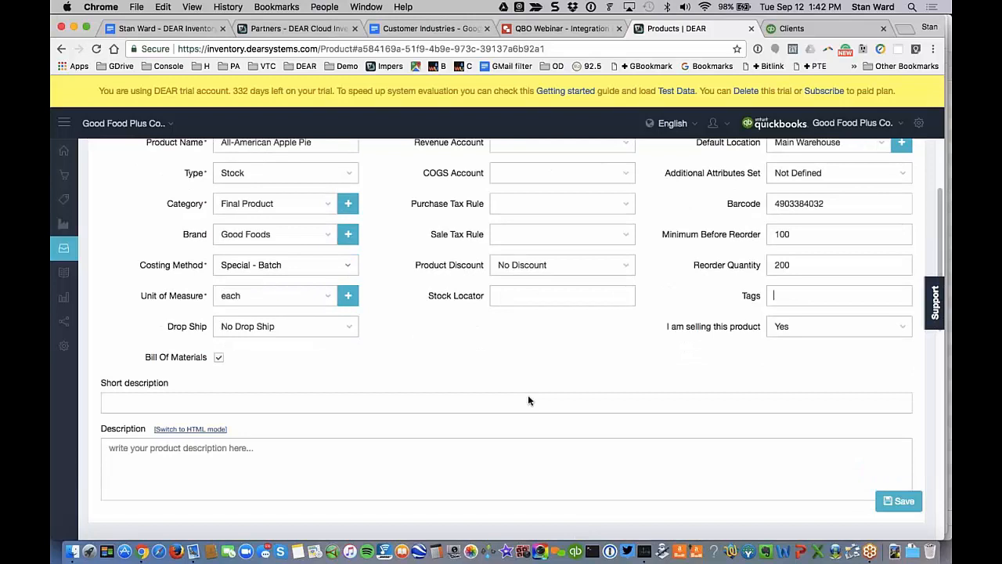
pyautogui.scroll(-7, 528, 401)
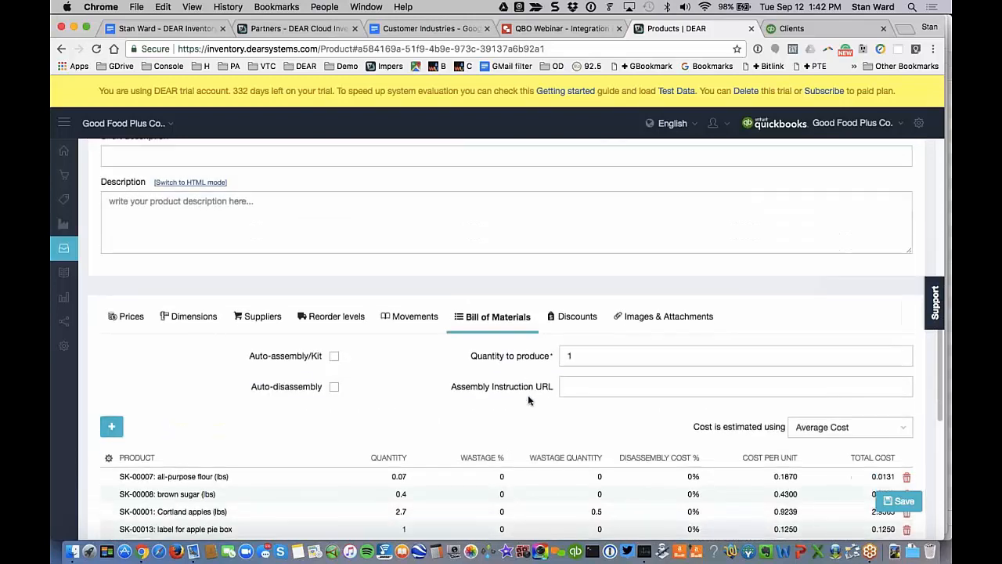
pyautogui.scroll(-5, 528, 395)
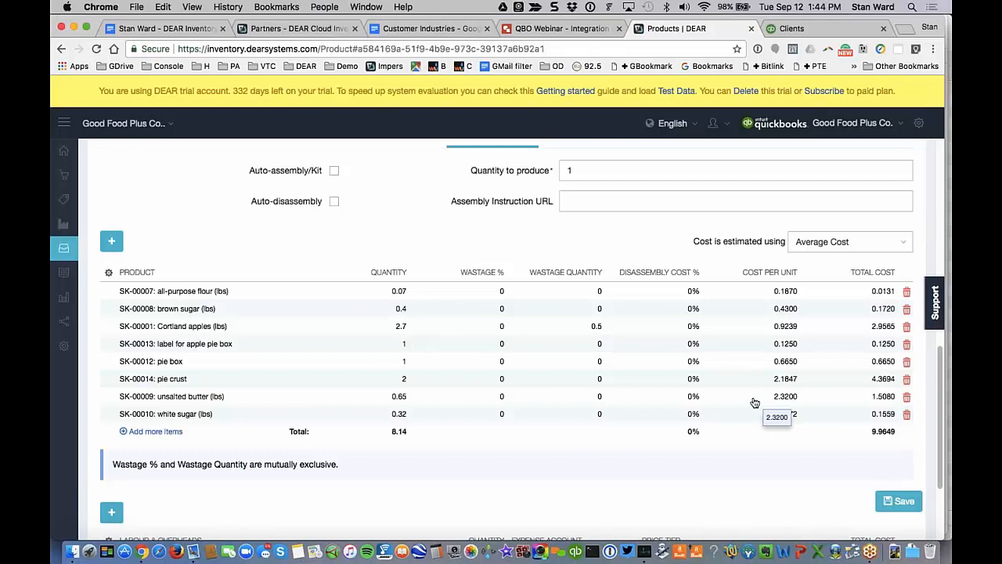
pyautogui.scroll(-1, 754, 402)
pyautogui.scroll(-5, 754, 402)
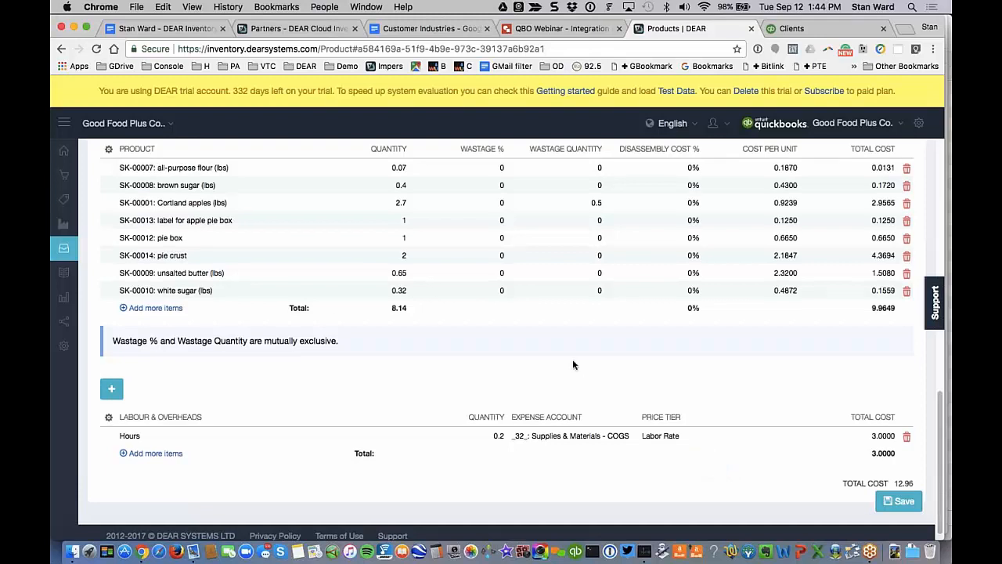
# - Display the apple pie's Prices section and review its retail, wholesale and tier prices and average cost
pyautogui.scroll(8, 572, 363)
pyautogui.scroll(-2, 573, 365)
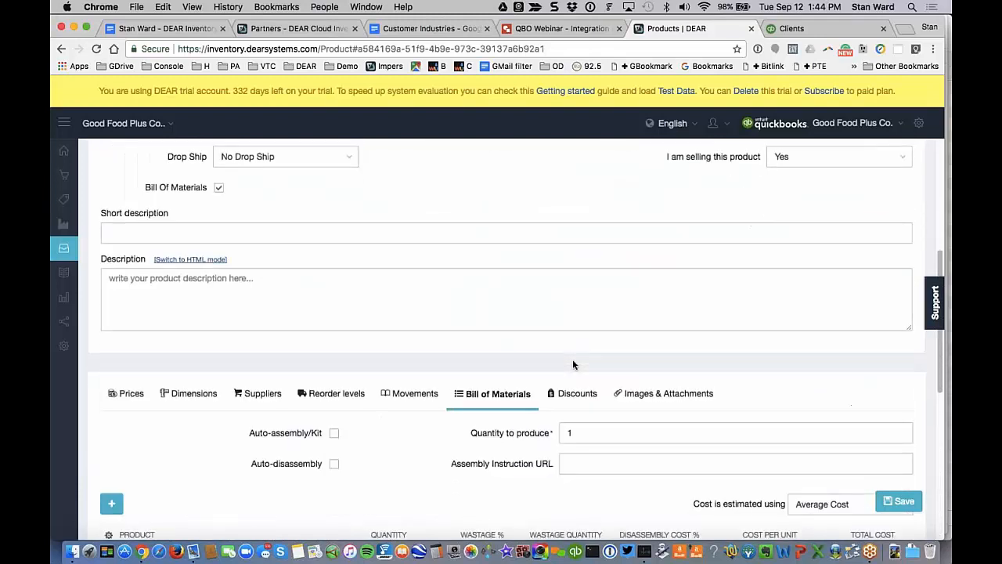
pyautogui.scroll(4, 262, 336)
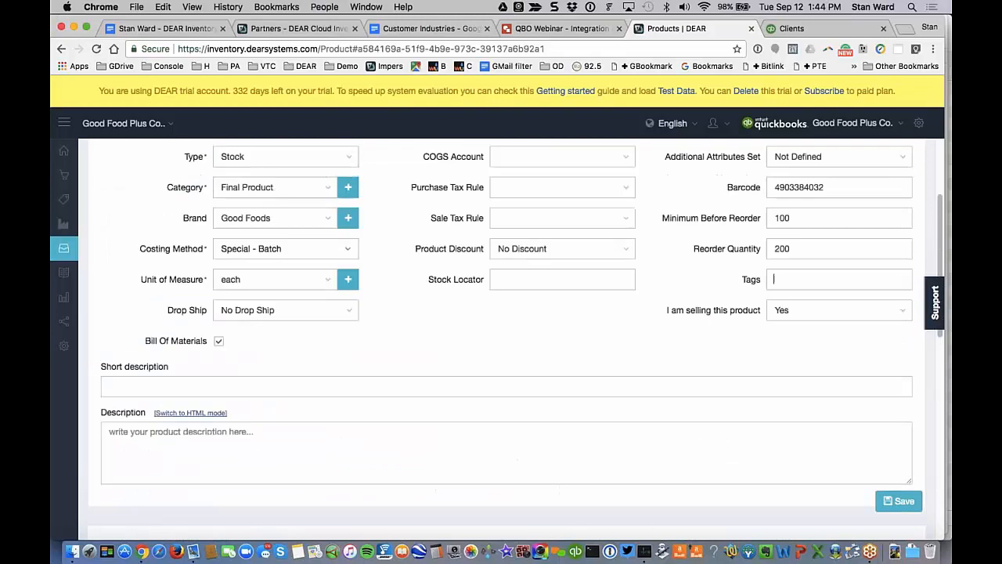
pyautogui.scroll(-5, 263, 335)
pyautogui.click(132, 271)
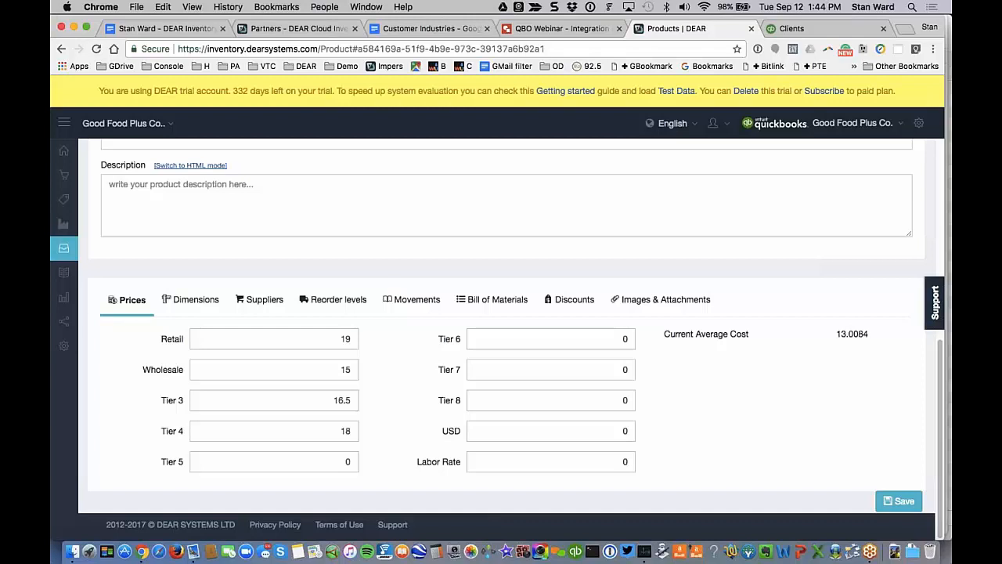
pyautogui.scroll(1, 506, 339)
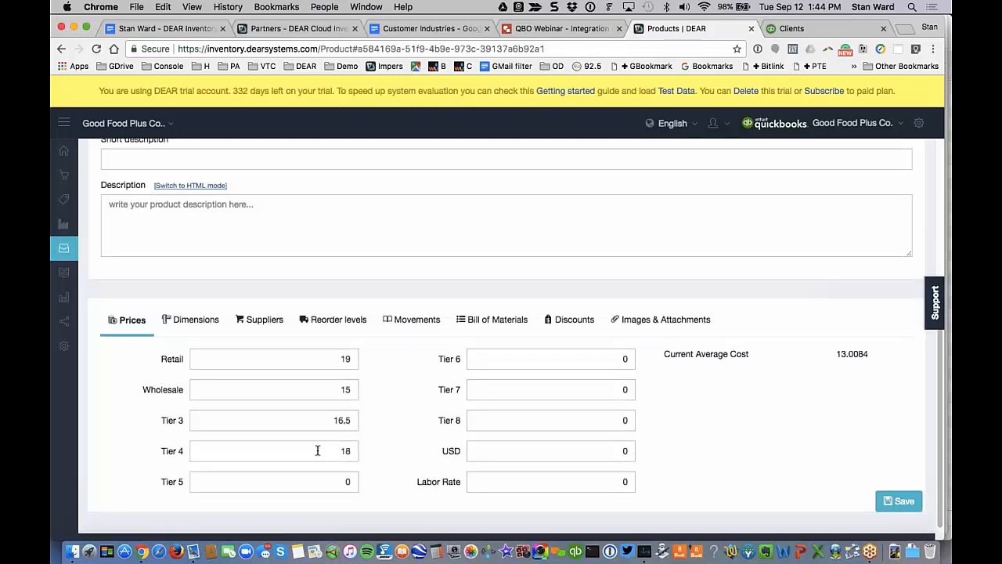
# - View the product's Dimensions fields and its Suppliers list
pyautogui.click(205, 325)
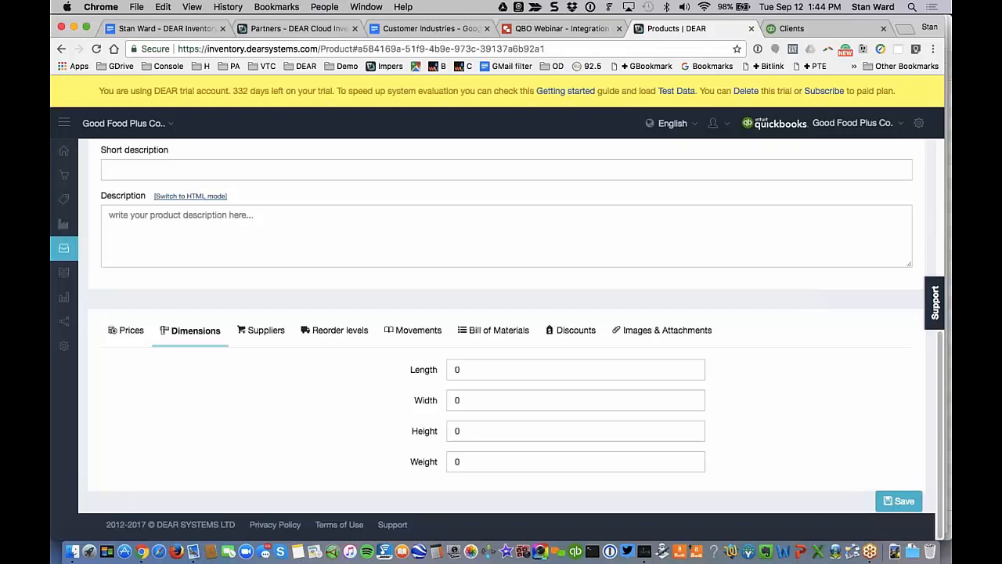
pyautogui.click(268, 331)
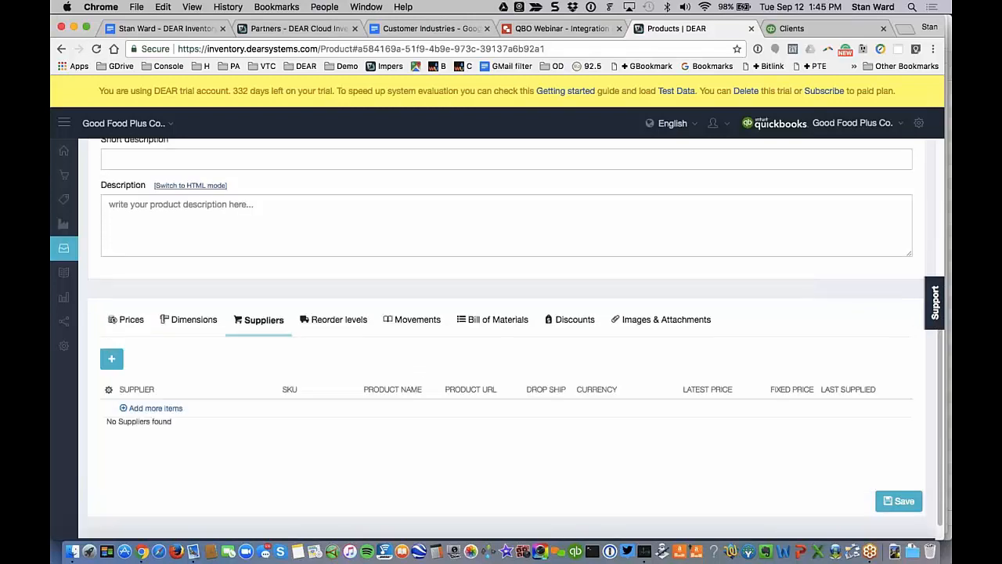
# - View the apple pie's Reorder levels and its Movements history of finished goods, sales and job issues
pyautogui.click(335, 323)
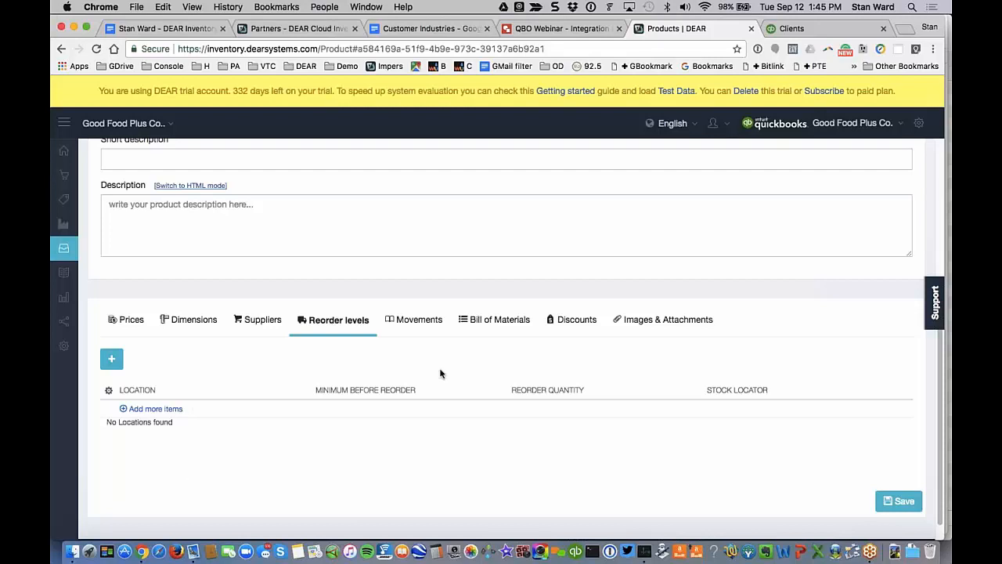
pyautogui.click(414, 321)
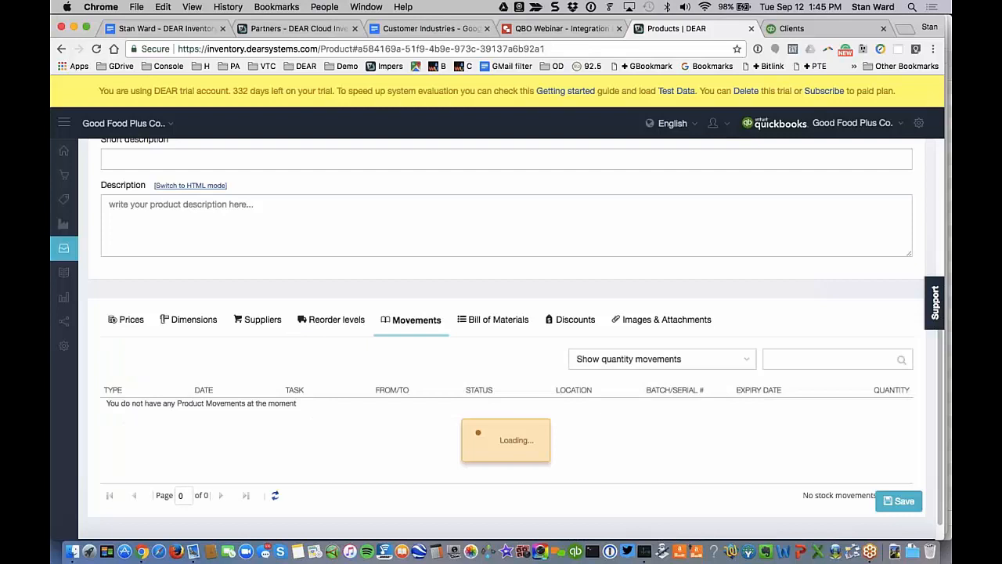
pyautogui.scroll(2, 406, 376)
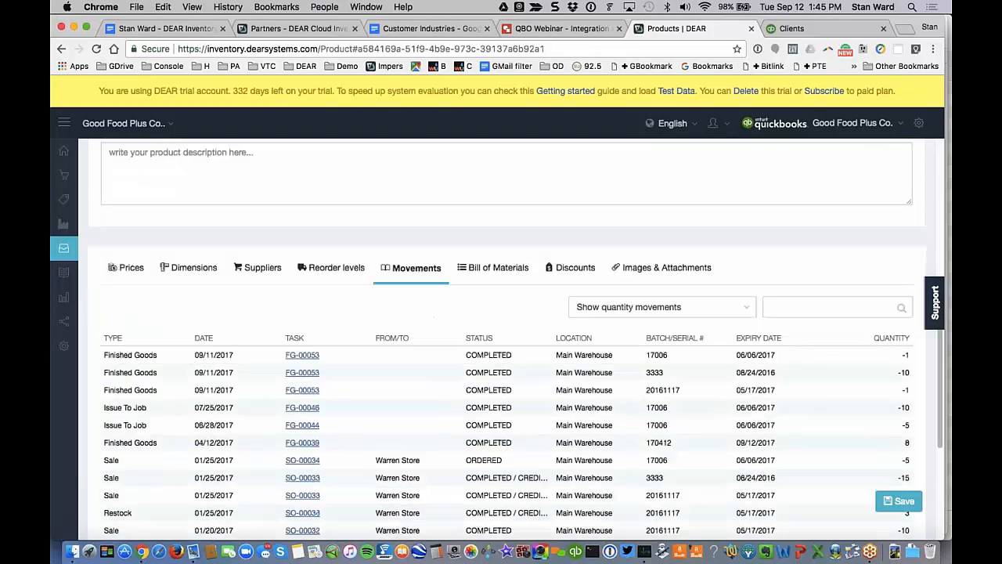
pyautogui.scroll(5, 501, 336)
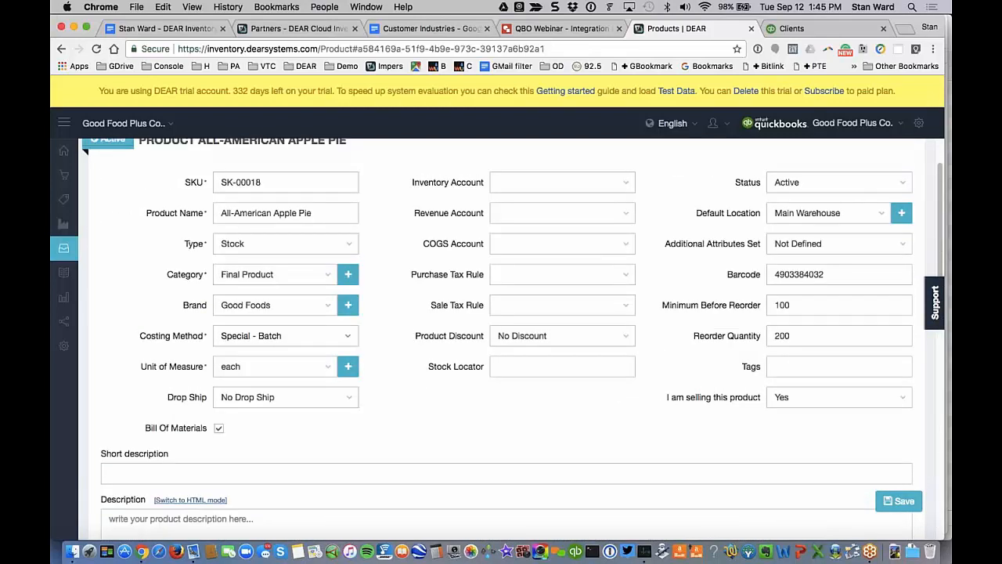
pyautogui.scroll(-6, 501, 336)
pyautogui.scroll(-4, 501, 337)
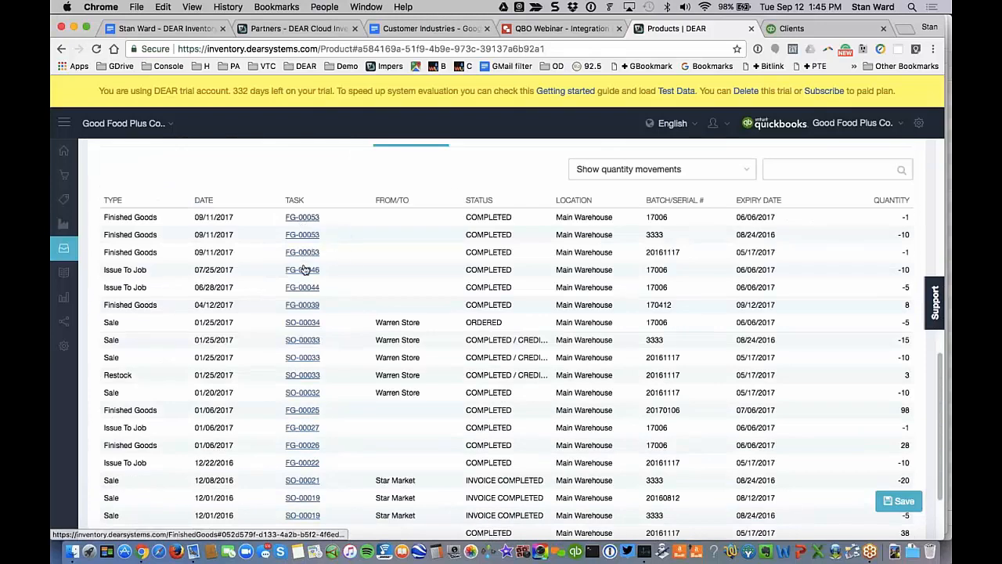
# - Open finished goods task FG-00053 in a separate browser tab and look over its details and assembly order
pyautogui.keyDown('super'); pyautogui.click(310, 223); pyautogui.keyUp('super')
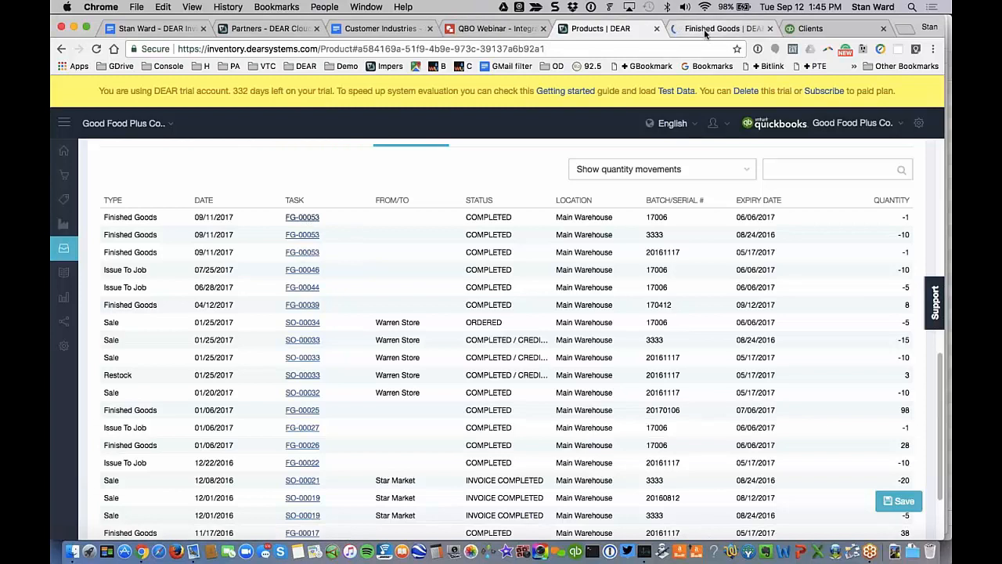
pyautogui.click(704, 29)
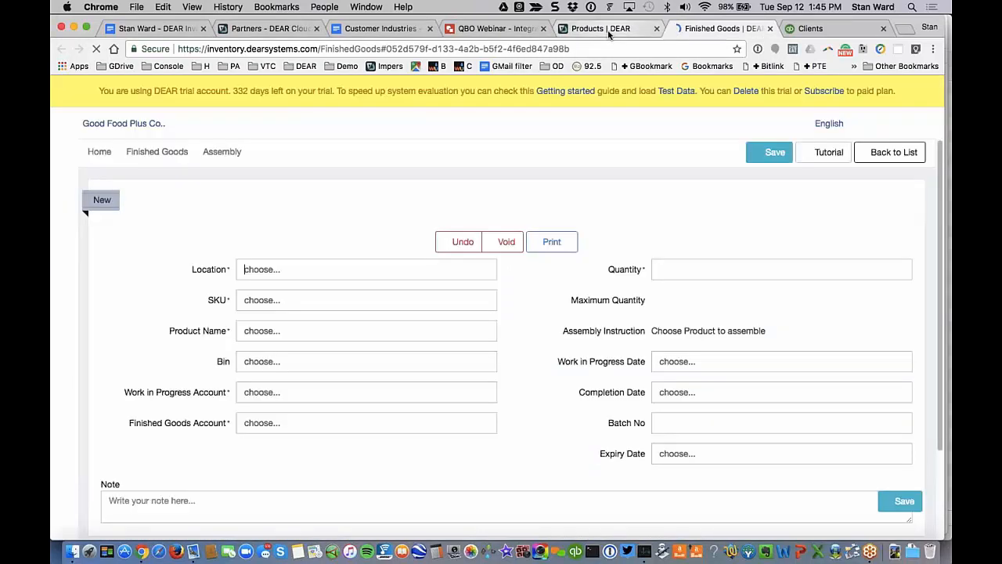
pyautogui.scroll(-5, 528, 360)
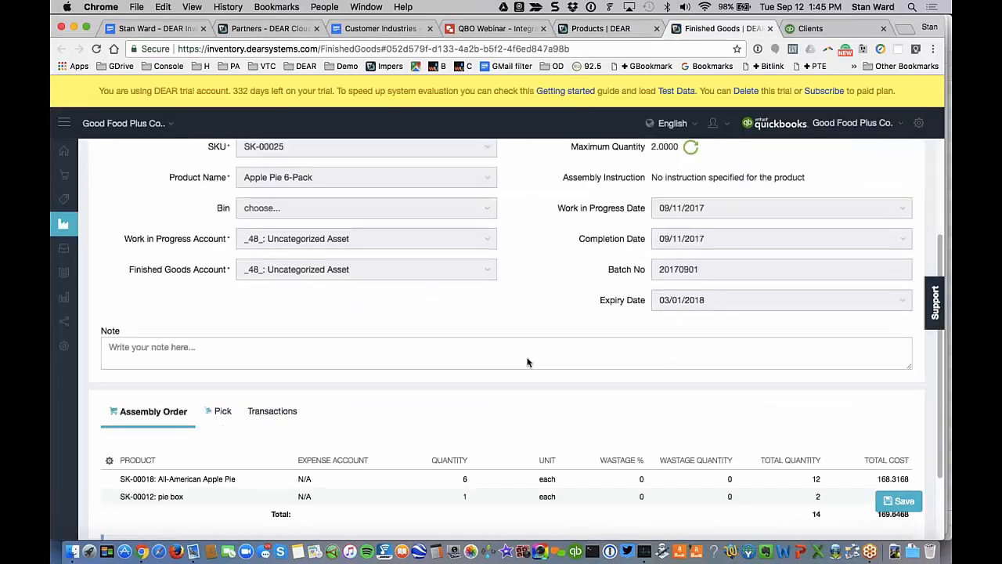
pyautogui.scroll(5, 529, 360)
# - Return to the apple pie product and review its stock movements through the end of the first page
pyautogui.click(610, 29)
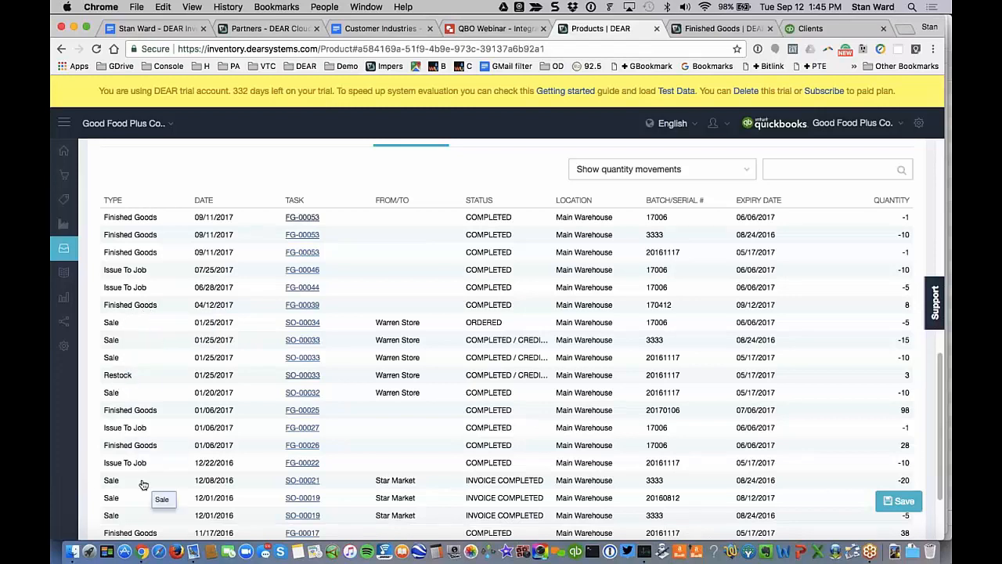
pyautogui.scroll(-1, 144, 484)
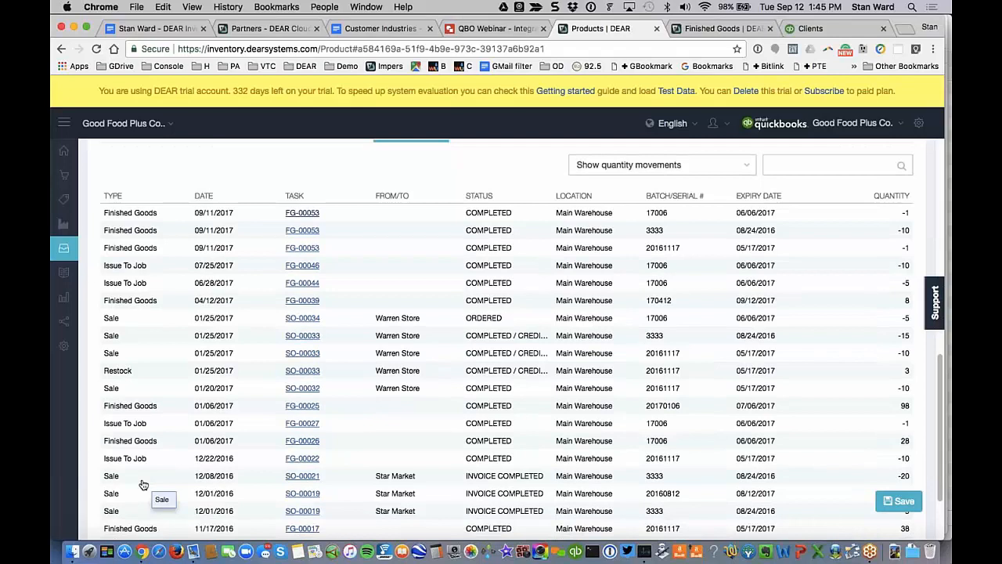
pyautogui.scroll(-3, 144, 485)
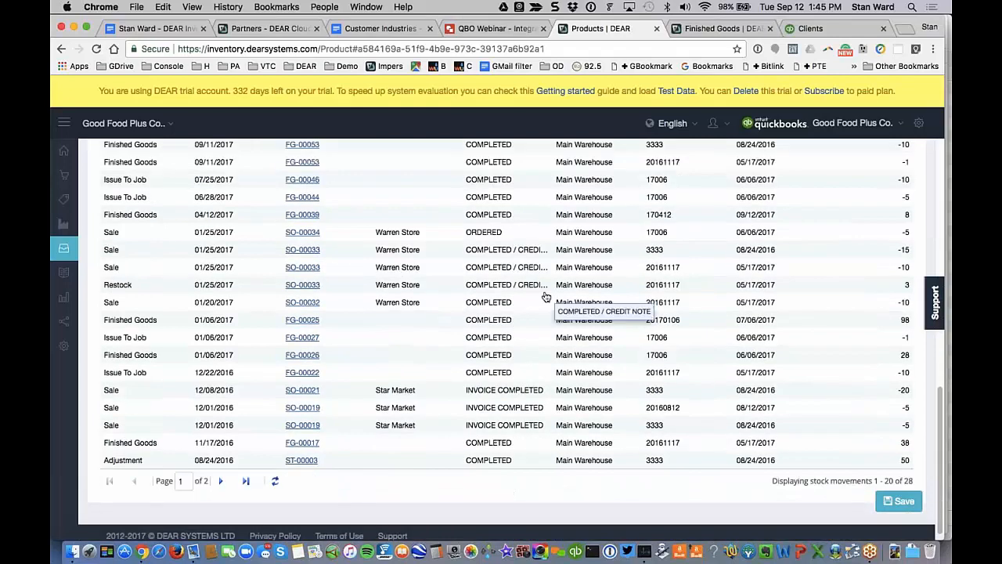
pyautogui.scroll(6, 546, 296)
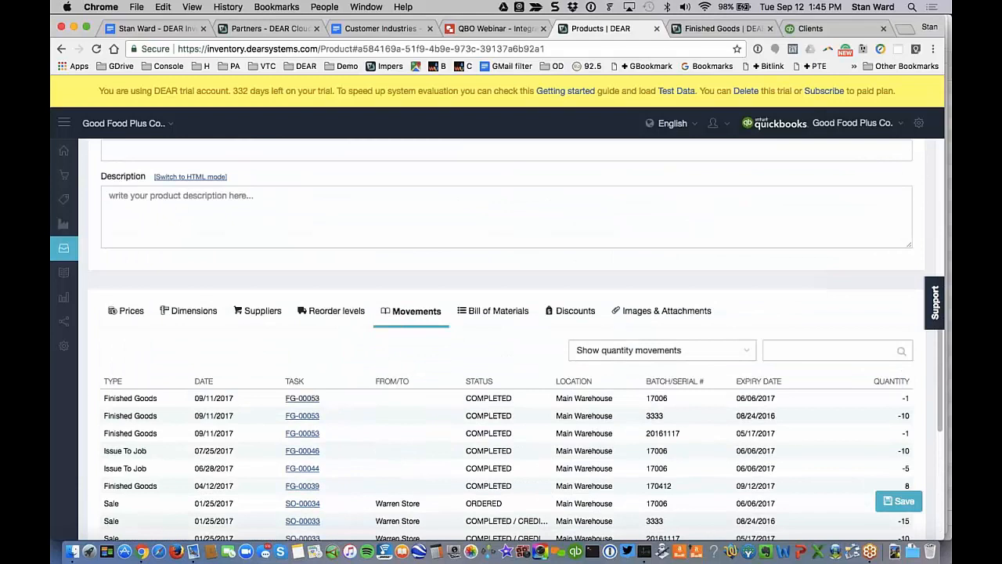
# - View the product's Bill of Materials, customer Discounts, and Images & Attachments, and return to its main details
pyautogui.click(493, 311)
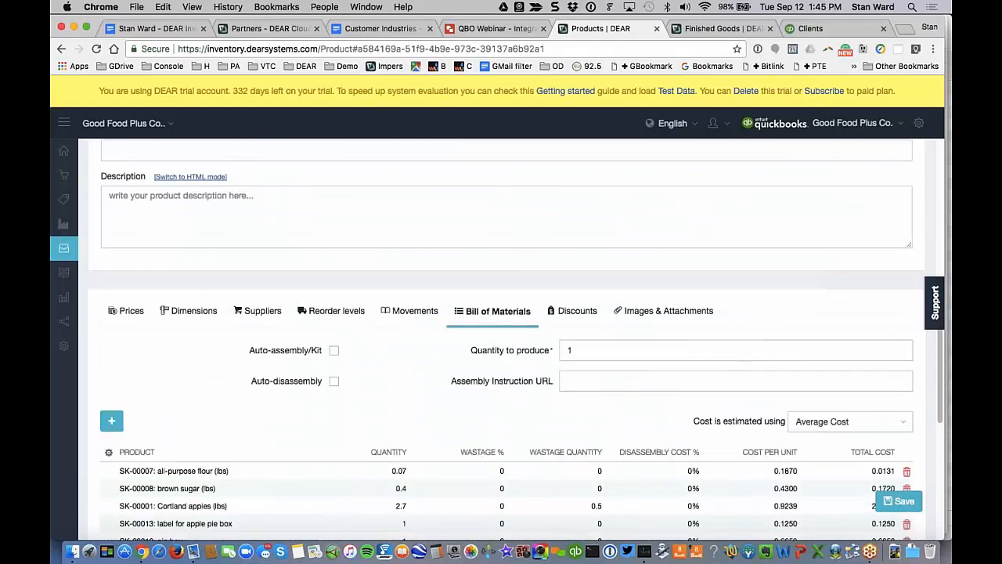
pyautogui.click(576, 311)
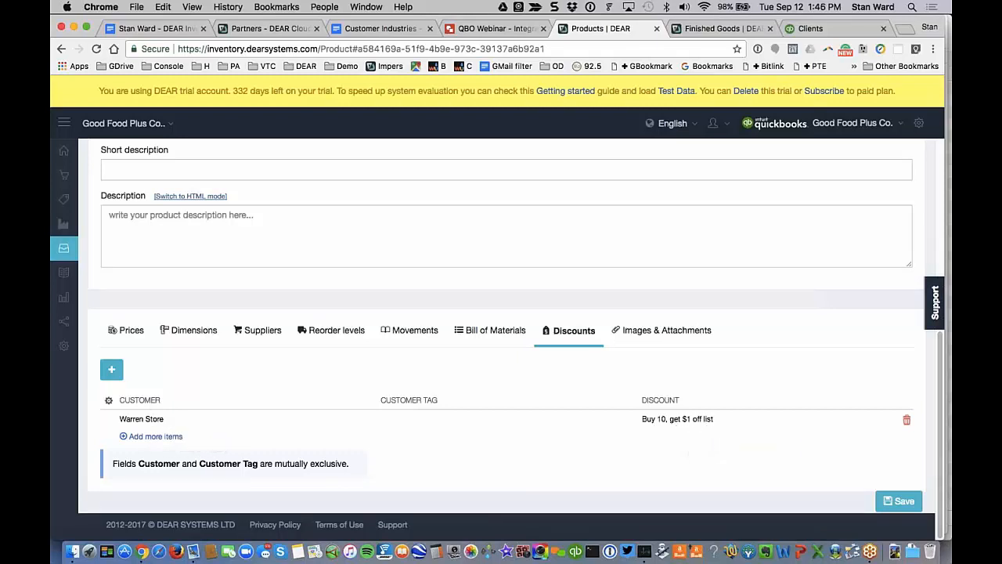
pyautogui.click(666, 331)
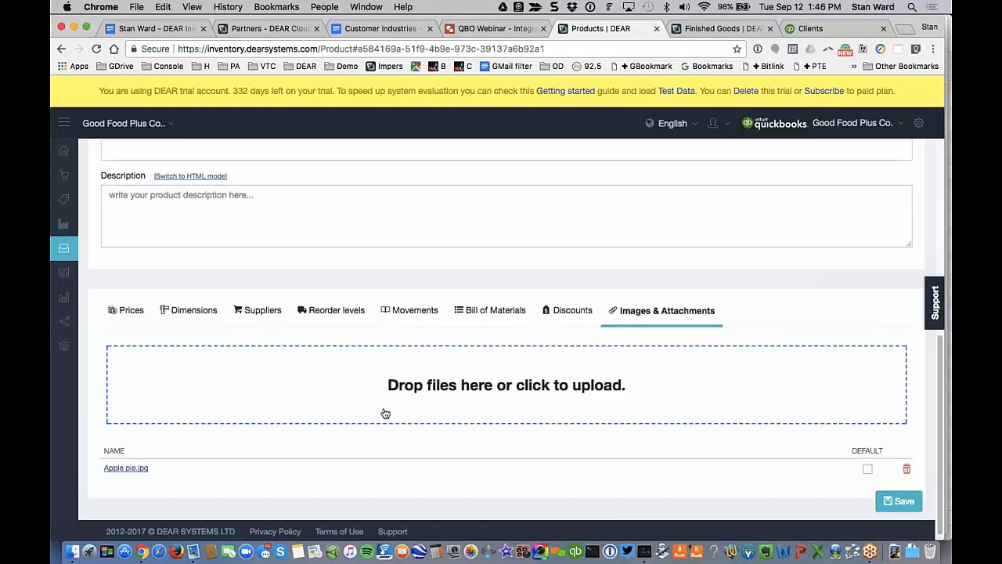
pyautogui.scroll(5, 365, 279)
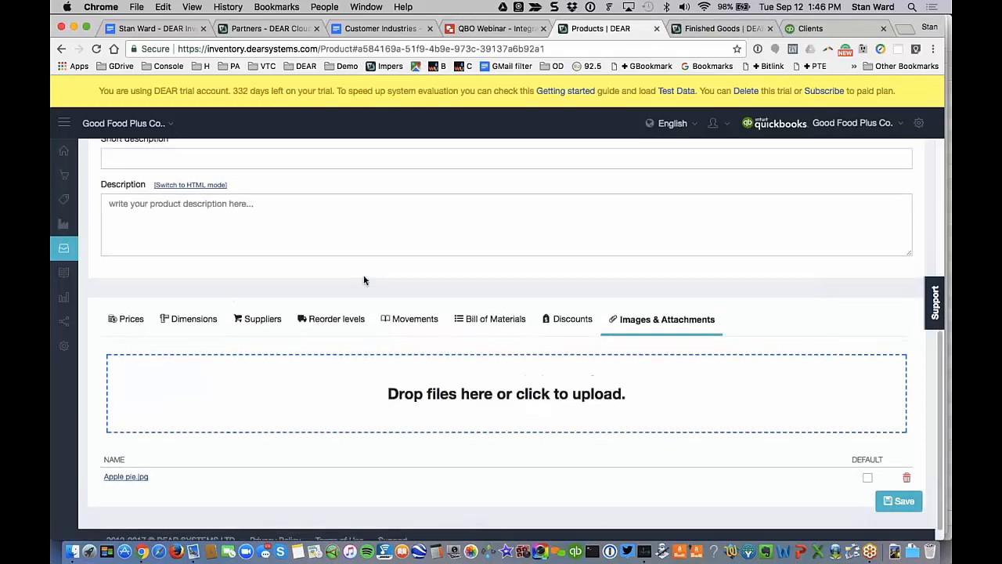
pyautogui.scroll(2, 365, 279)
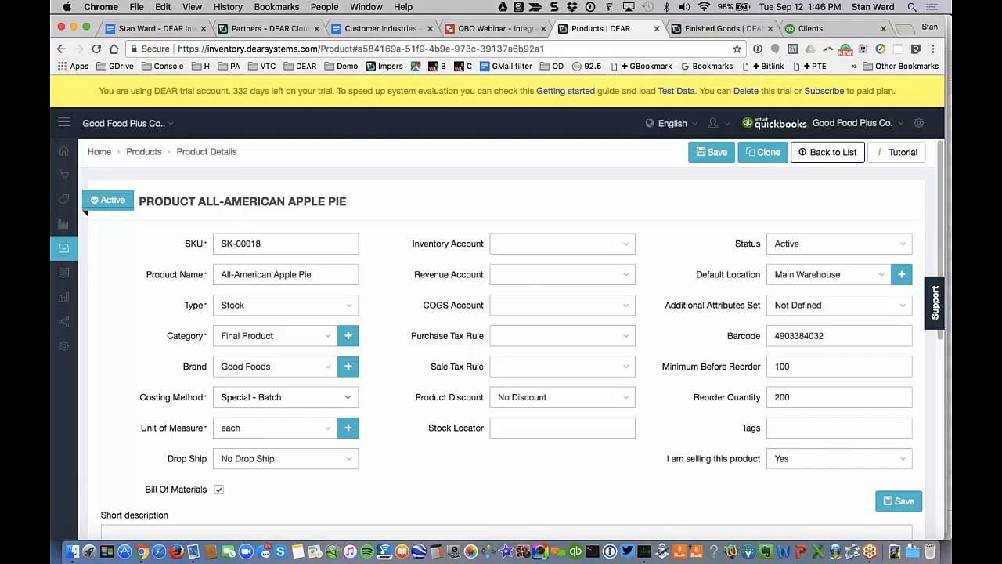
# - Open the Product Management tutorial video for the product page on YouTube and pause its playback
pyautogui.click(822, 161)
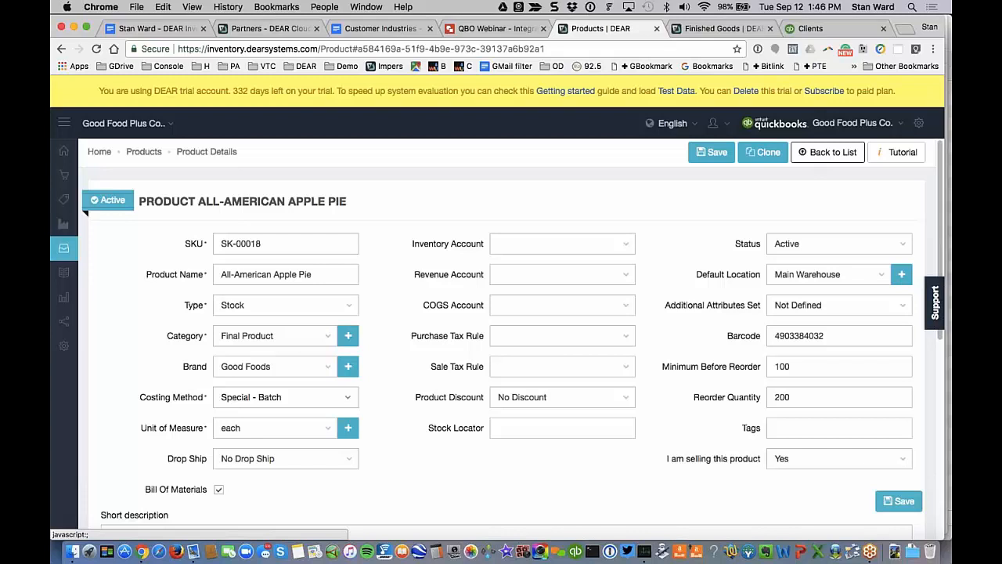
pyautogui.click(889, 157)
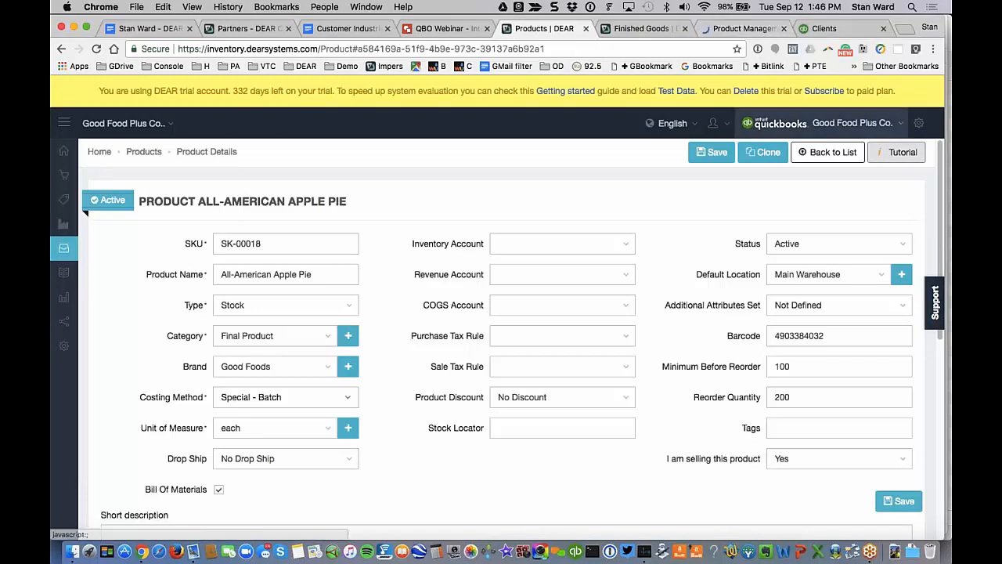
pyautogui.click(728, 30)
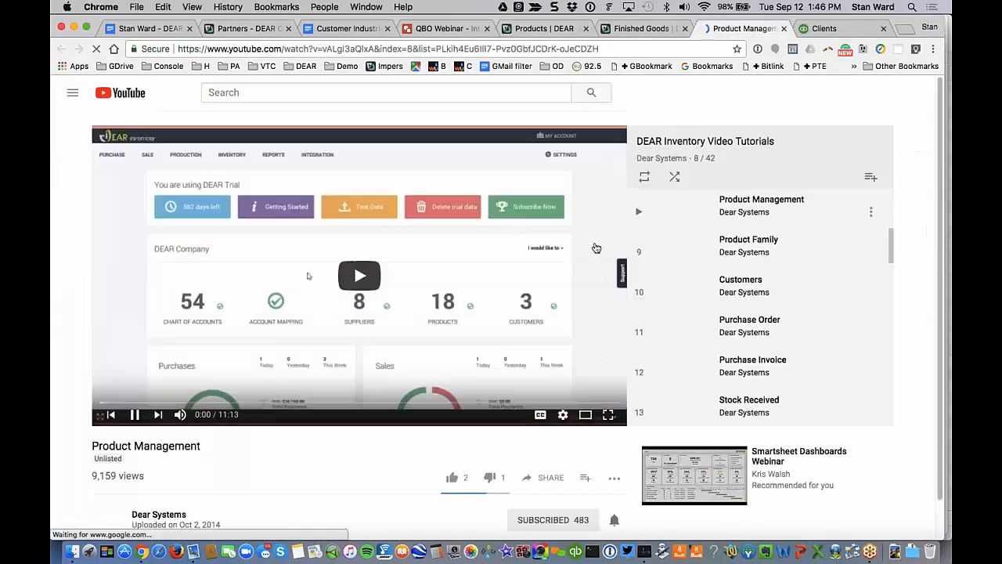
pyautogui.click(136, 416)
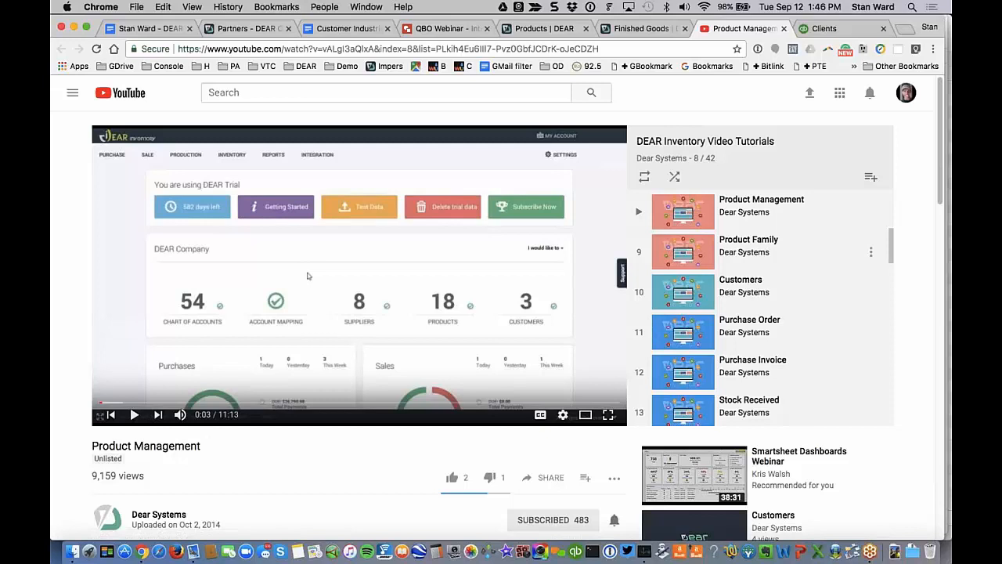
# - Print the Product Label for finished goods FG-00053, save it as ProductLabel.pdf in the Temp folder, and open the file
pyautogui.click(653, 32)
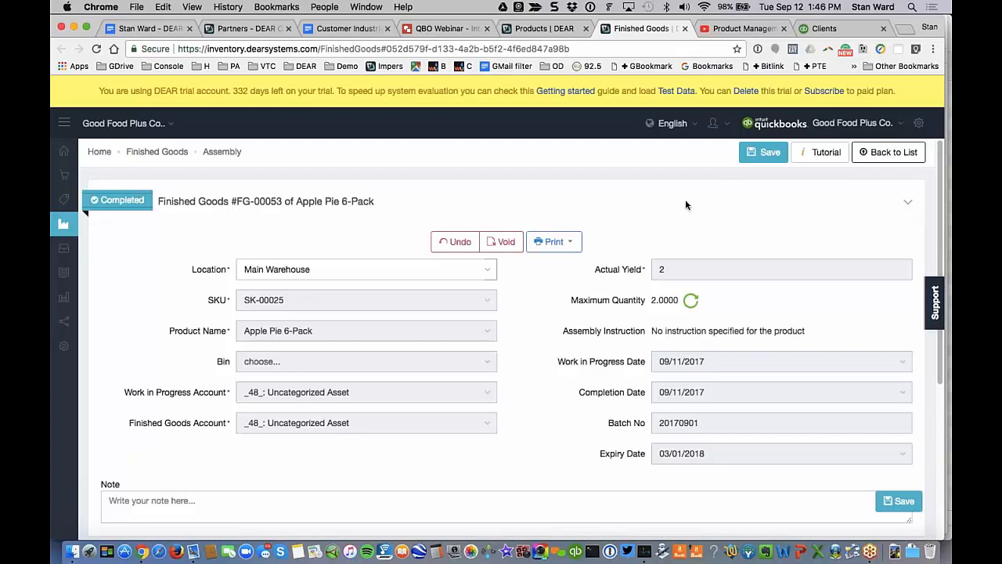
pyautogui.click(564, 245)
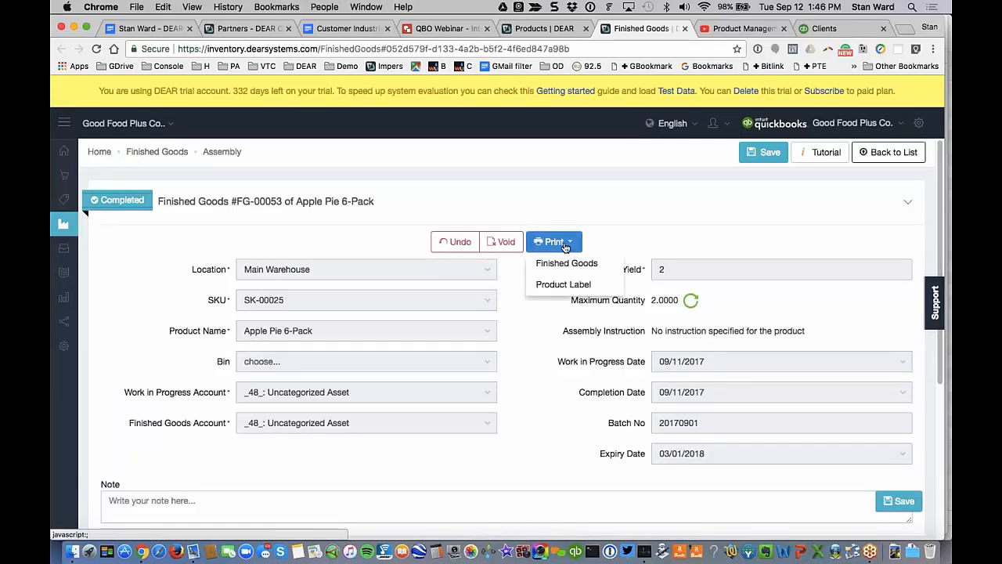
pyautogui.click(565, 247)
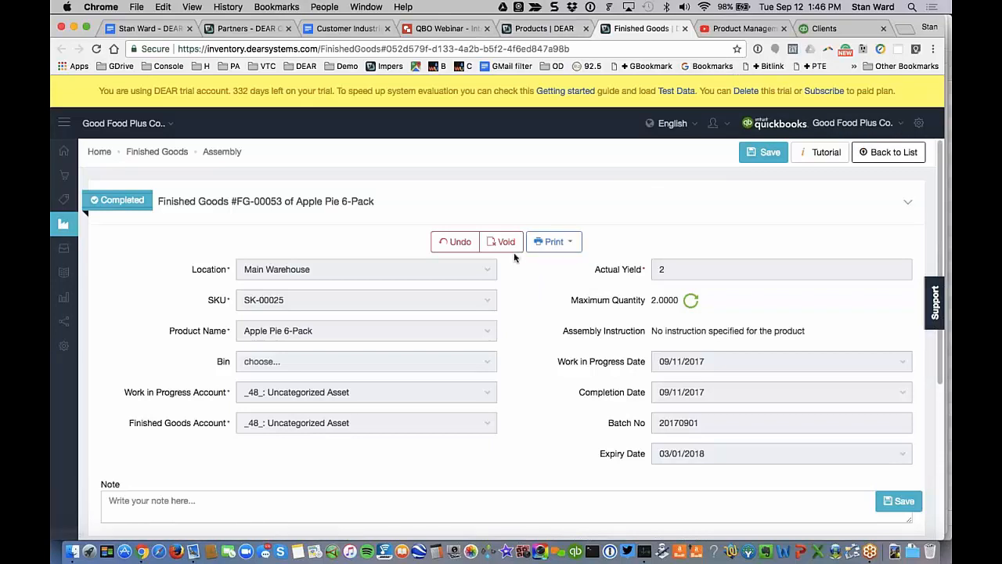
pyautogui.click(571, 244)
pyautogui.click(572, 287)
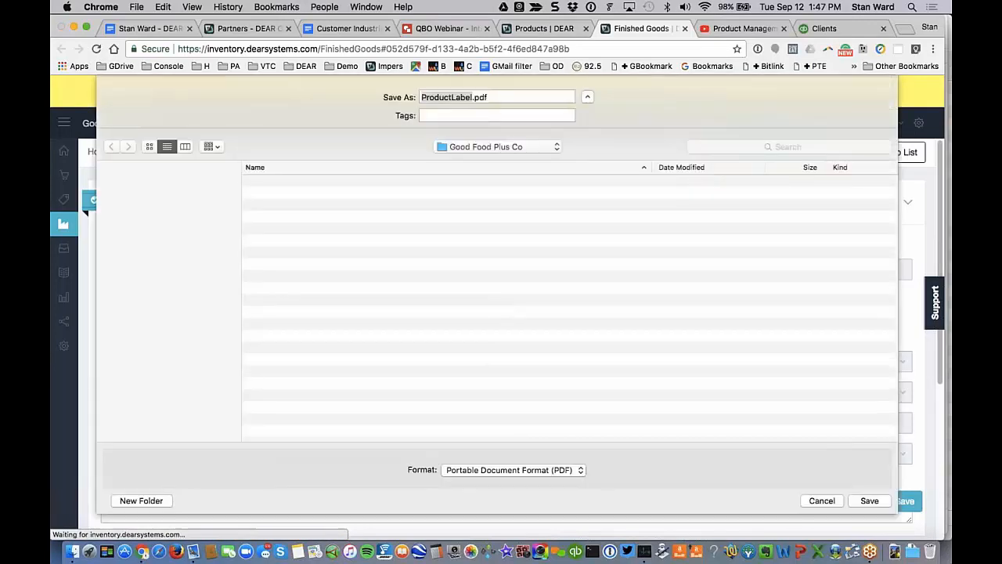
pyautogui.click(133, 330)
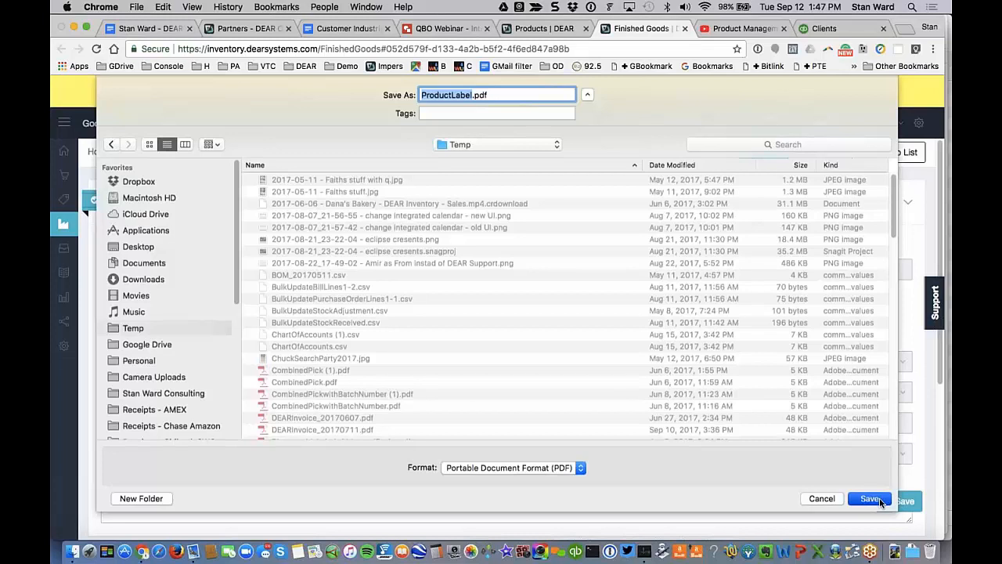
pyautogui.click(870, 501)
pyautogui.click(98, 524)
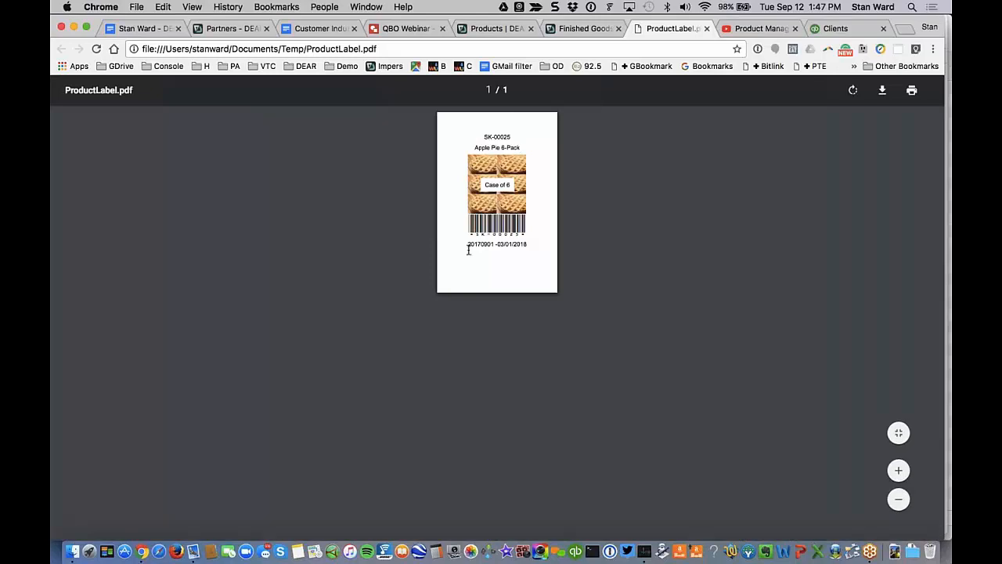
# - Enlarge the Apple Pie 6-Pack label to 250% and examine its batch number and expiry date
pyautogui.moveTo(468, 247); pyautogui.dragTo(531, 246)
pyautogui.press('super+equal')
pyautogui.press('super+equal')
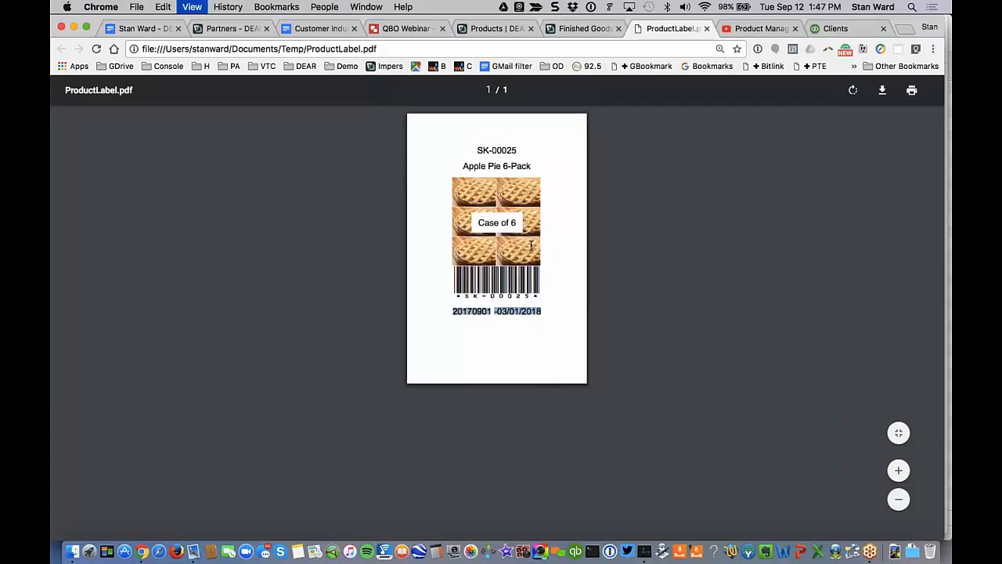
pyautogui.press('super+equal')
pyautogui.click(695, 353)
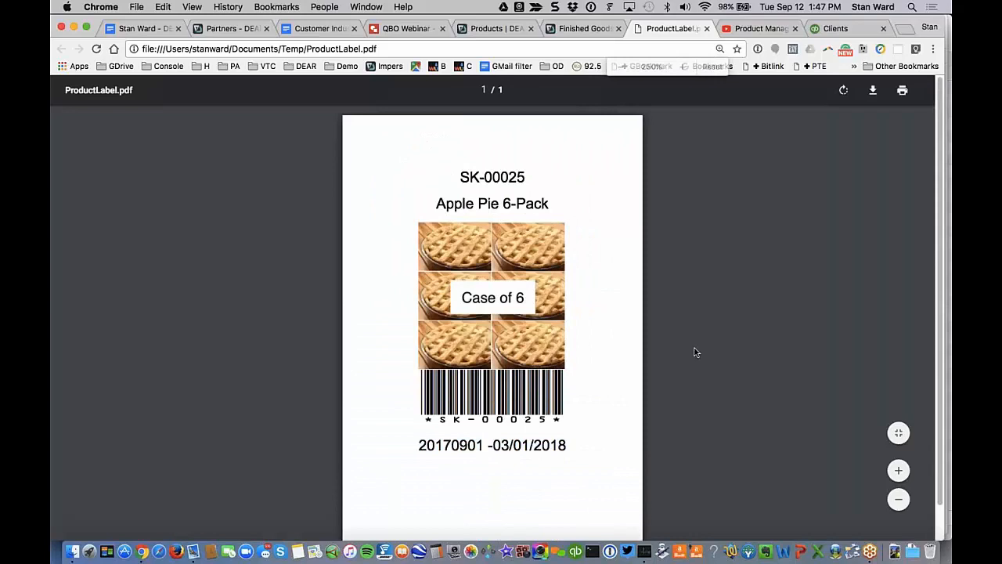
pyautogui.doubleClick(441, 448)
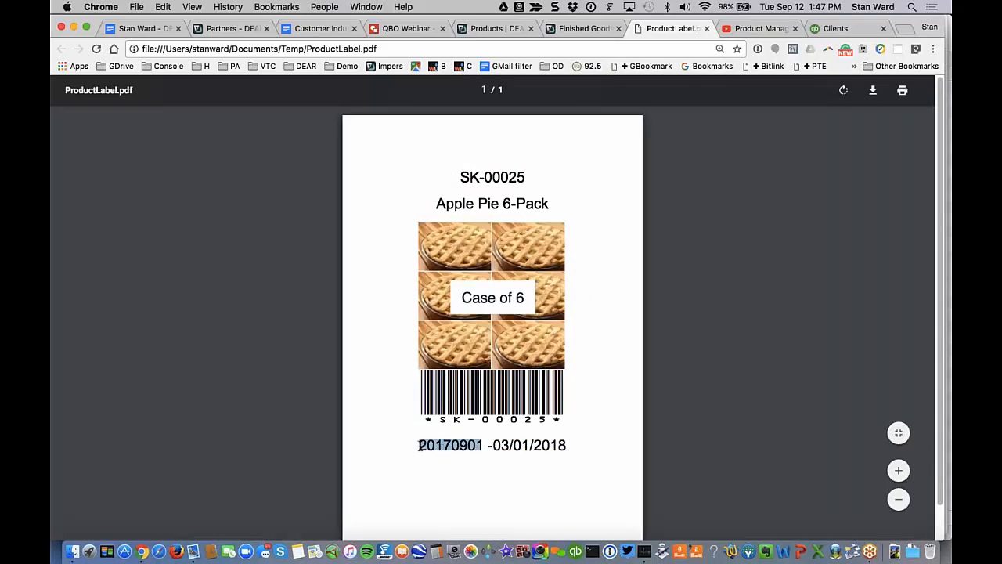
pyautogui.doubleClick(455, 450)
pyautogui.moveTo(494, 450); pyautogui.dragTo(591, 443)
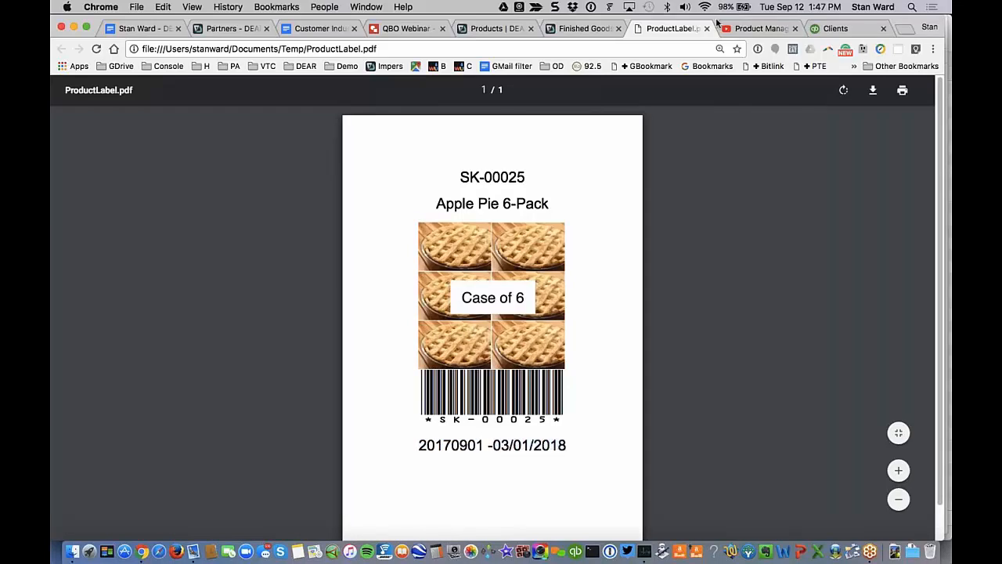
# - Return to finished goods FG-00053 and review its batch details and assembly order components
pyautogui.click(585, 29)
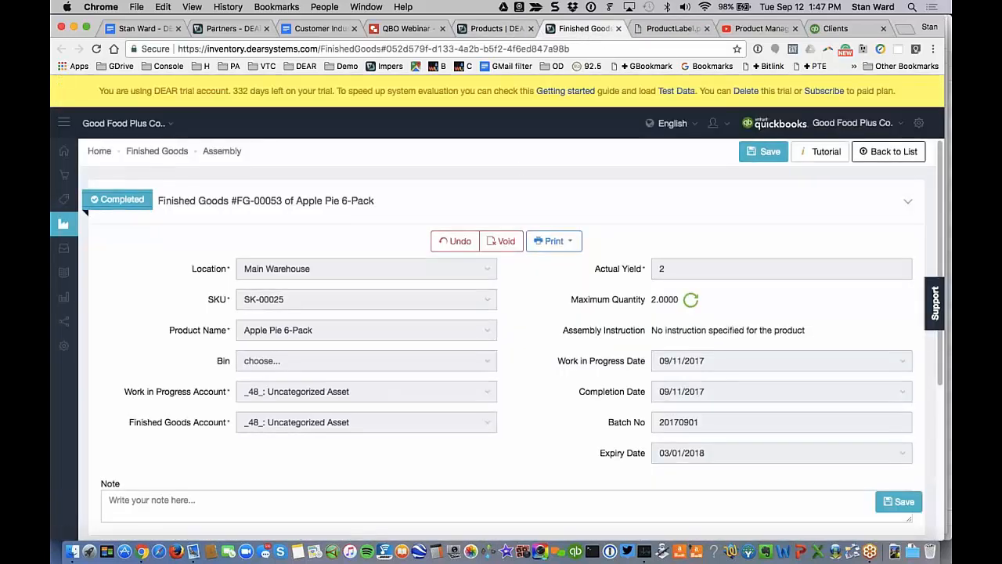
pyautogui.scroll(-5, 501, 353)
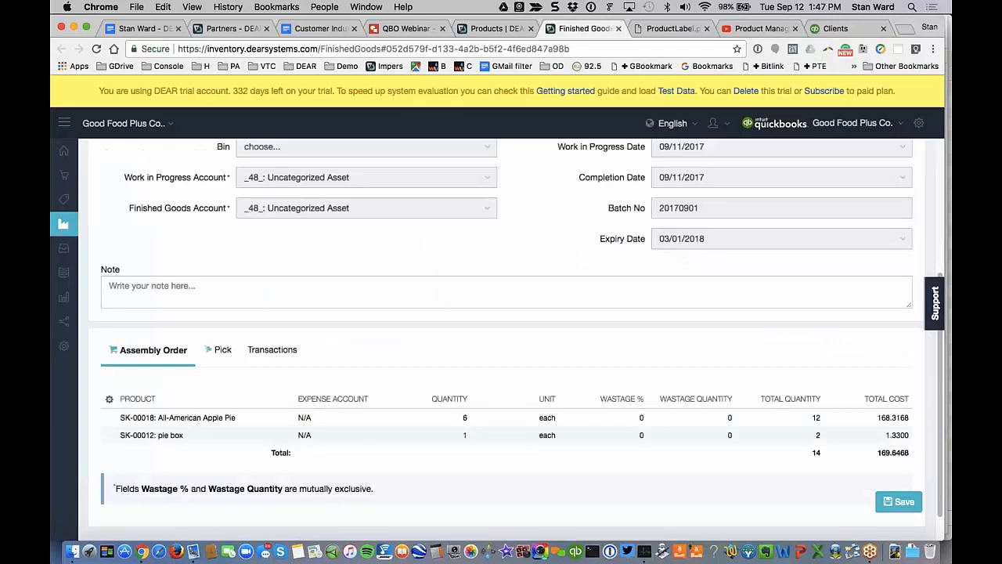
pyautogui.scroll(5, 501, 353)
# - Leave the All-American Apple Pie product page without saving and start a new production assembly
pyautogui.click(505, 31)
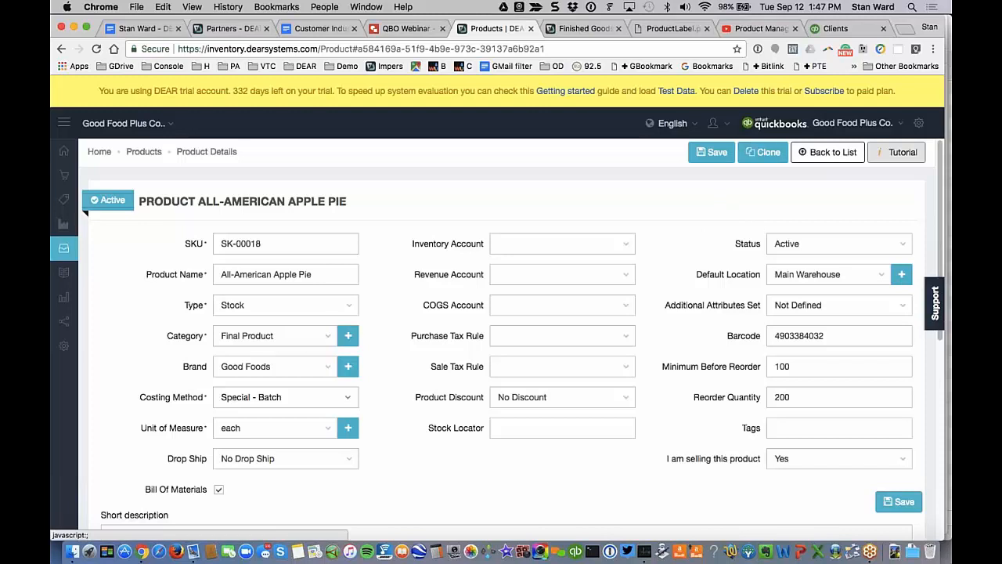
pyautogui.click(826, 157)
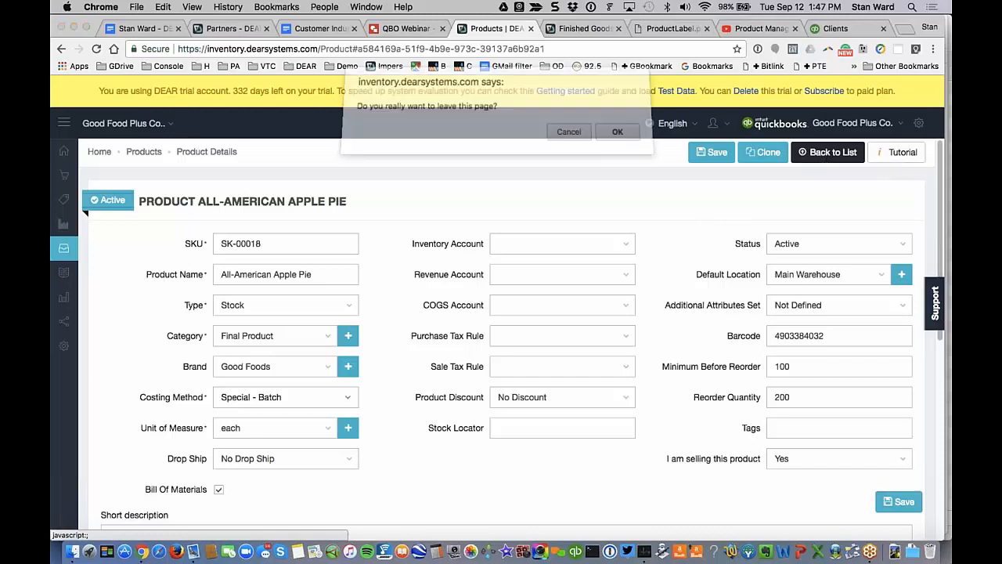
pyautogui.click(618, 136)
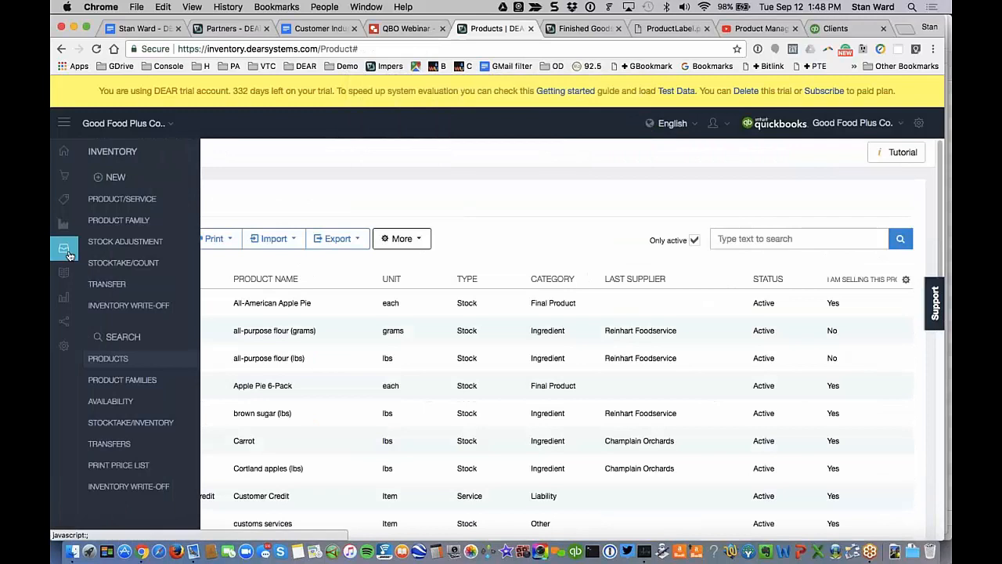
pyautogui.moveTo(69, 198)
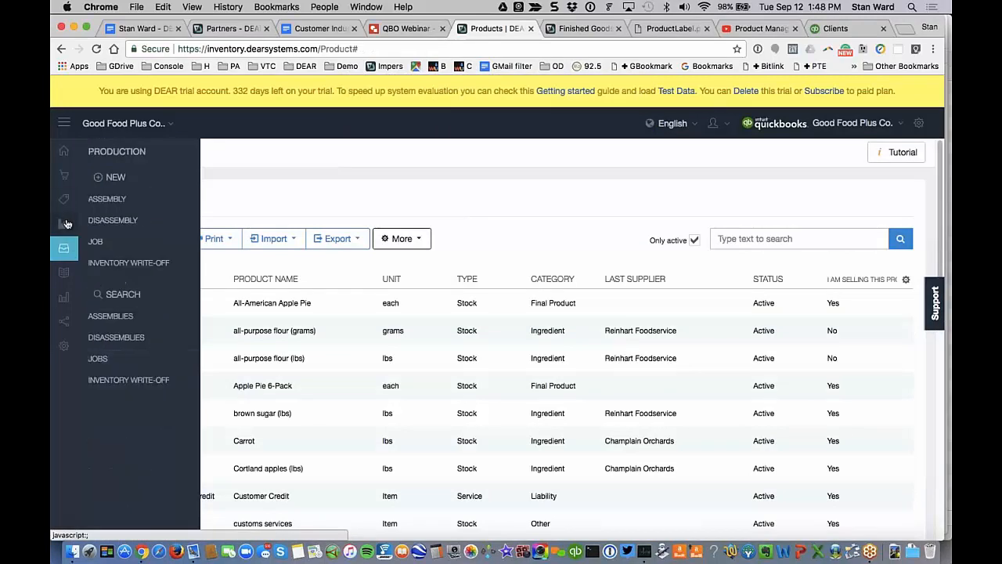
pyautogui.click(132, 200)
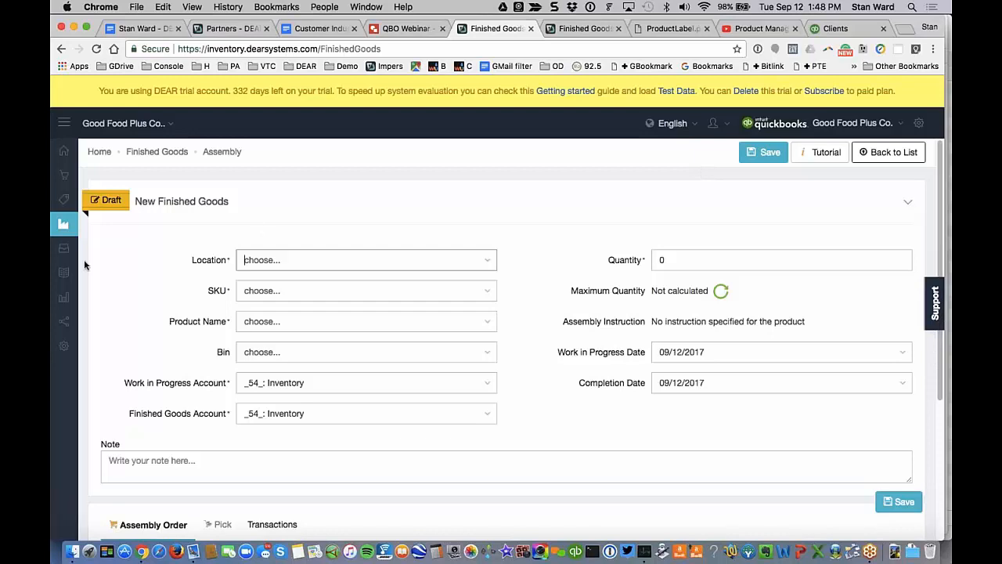
pyautogui.moveTo(64, 227)
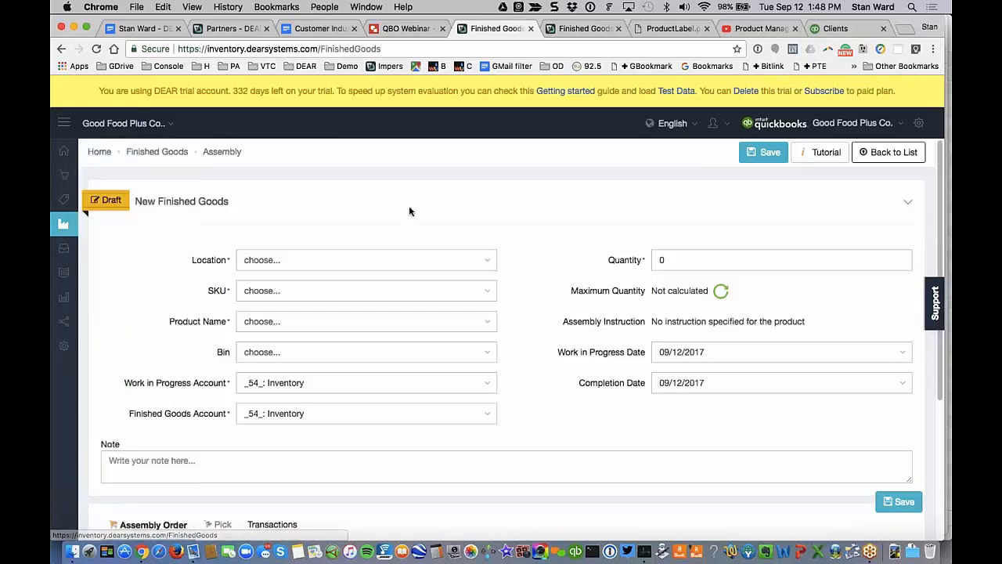
# - Set the new finished goods location to Main Warehouse and choose SKU SK-00018: All-American Apple Pie
pyautogui.click(488, 265)
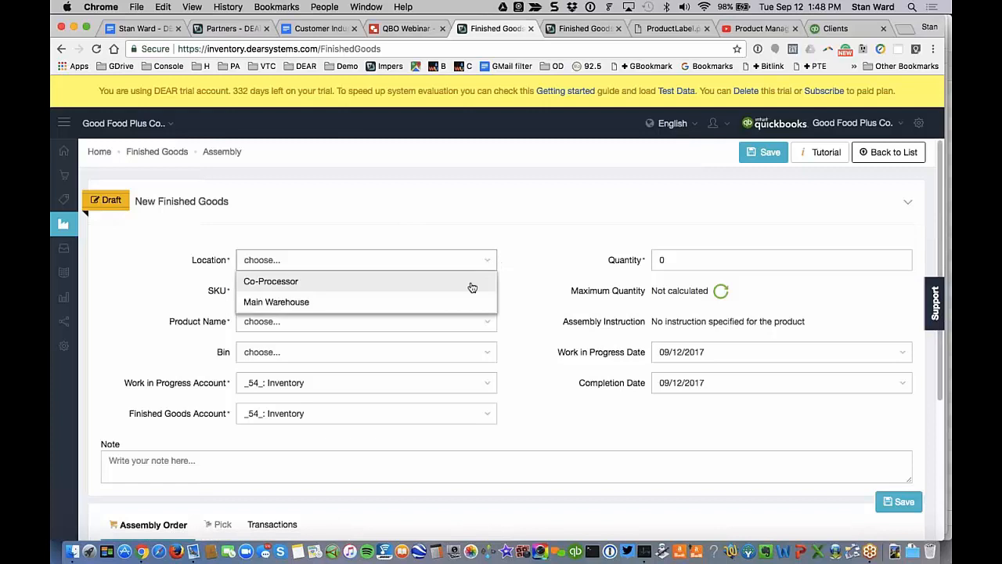
pyautogui.click(462, 305)
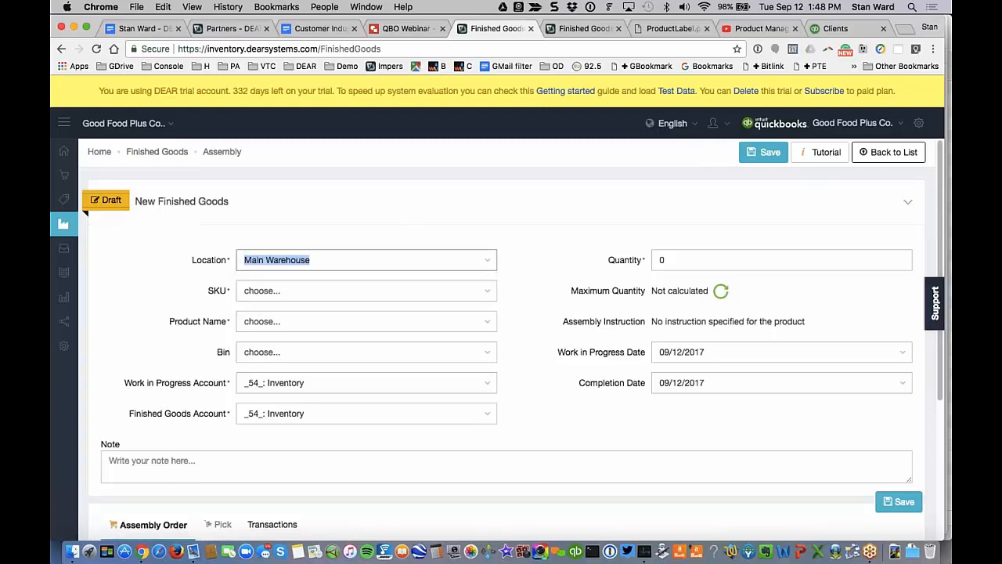
pyautogui.click(365, 297)
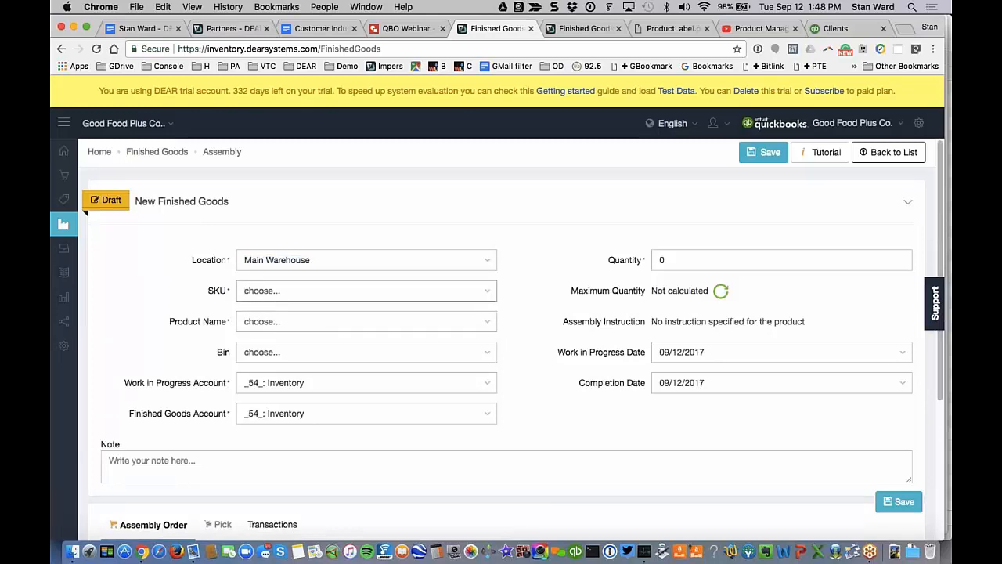
pyautogui.write('appl')
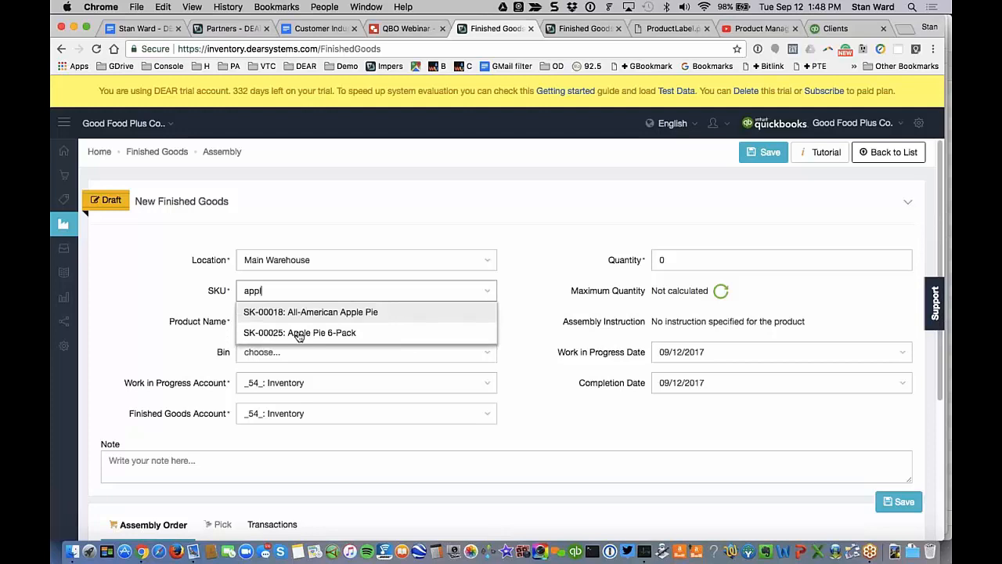
pyautogui.click(321, 312)
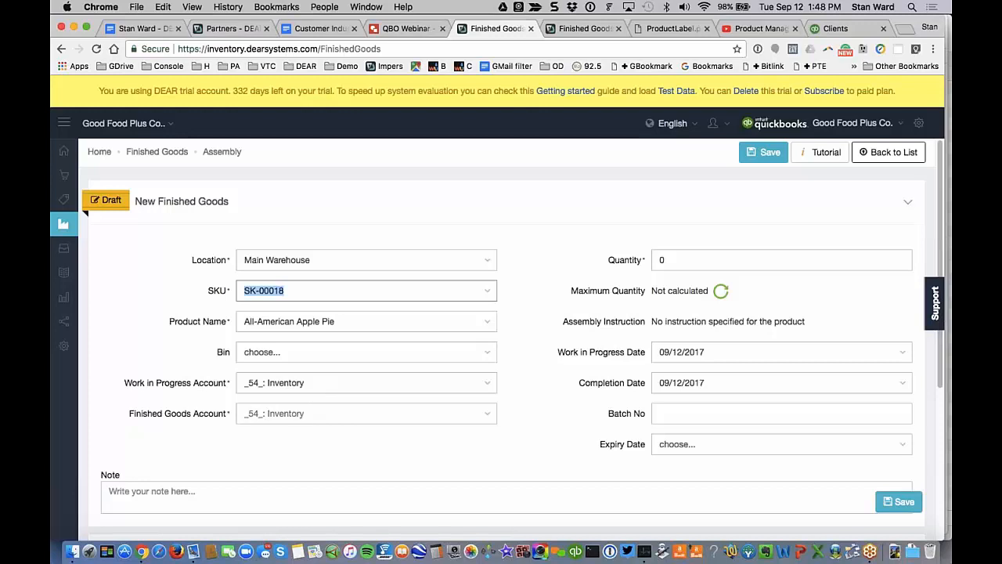
# - Calculate the maximum quantity that can be assembled and set the assembly quantity to 100
pyautogui.scroll(-2, 220, 338)
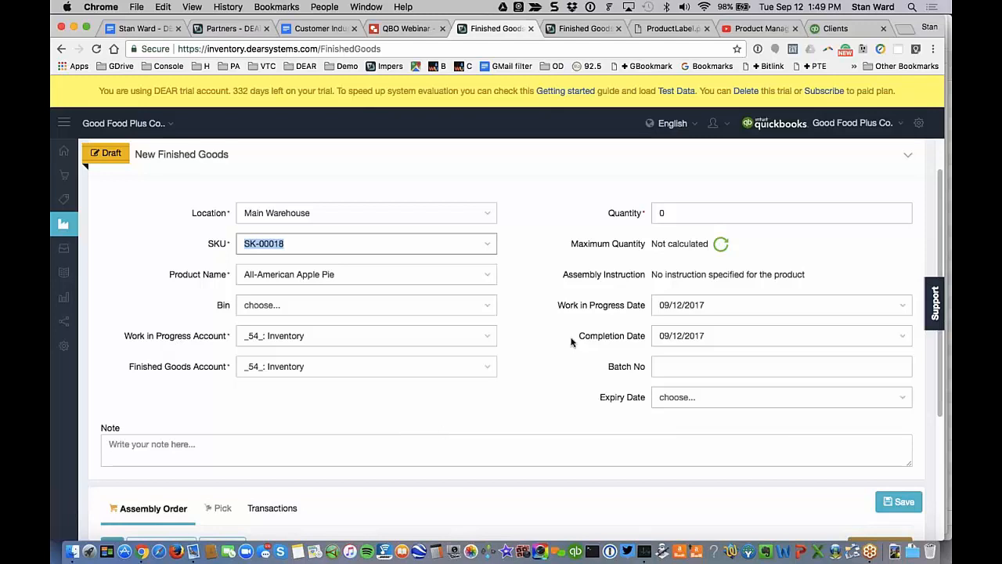
pyautogui.click(670, 210)
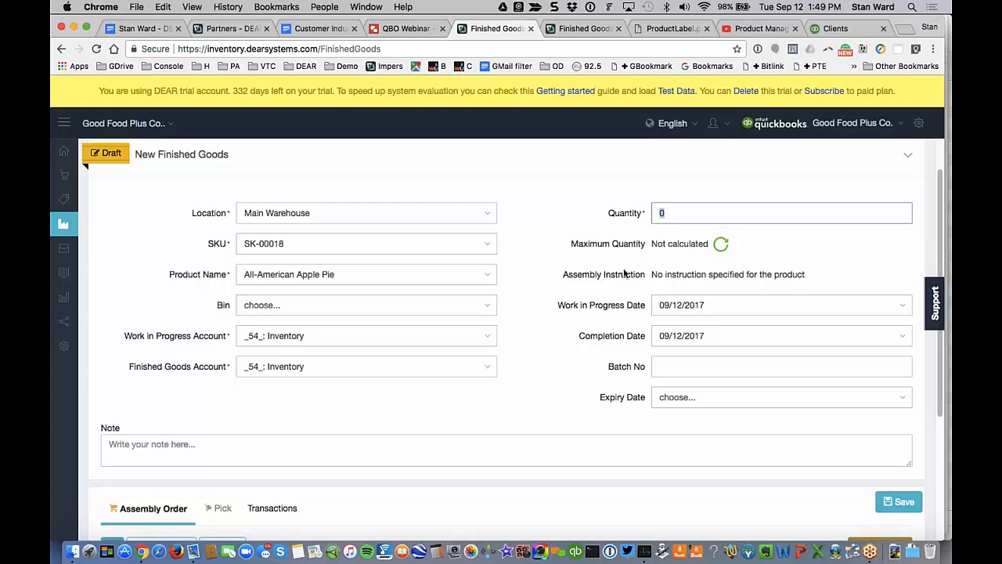
pyautogui.write('10')
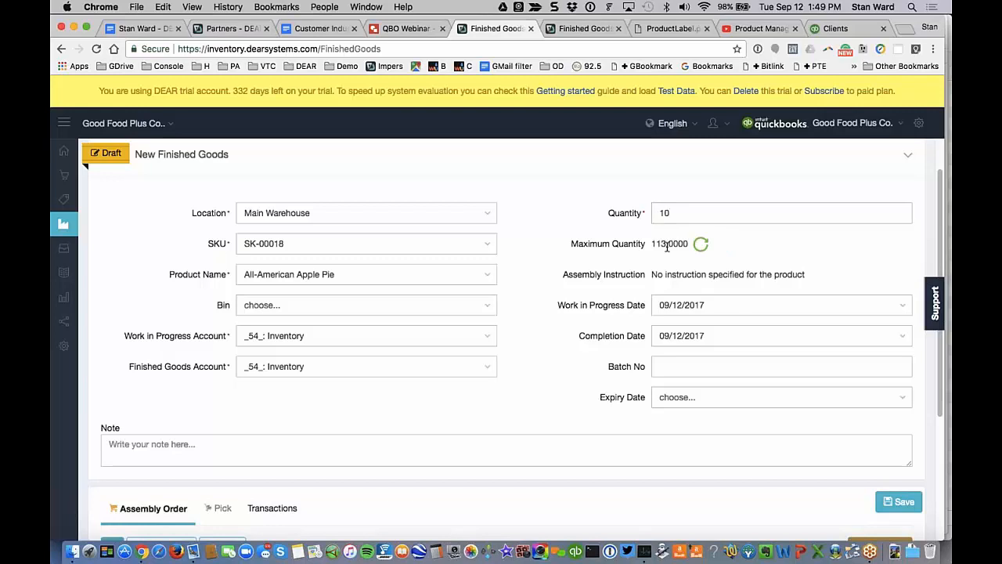
pyautogui.doubleClick(675, 213)
pyautogui.write('100')
# - Enter batch number 2017-09-12 and set the expiry date to 03/12/2018 for the new finished goods
pyautogui.click(702, 366)
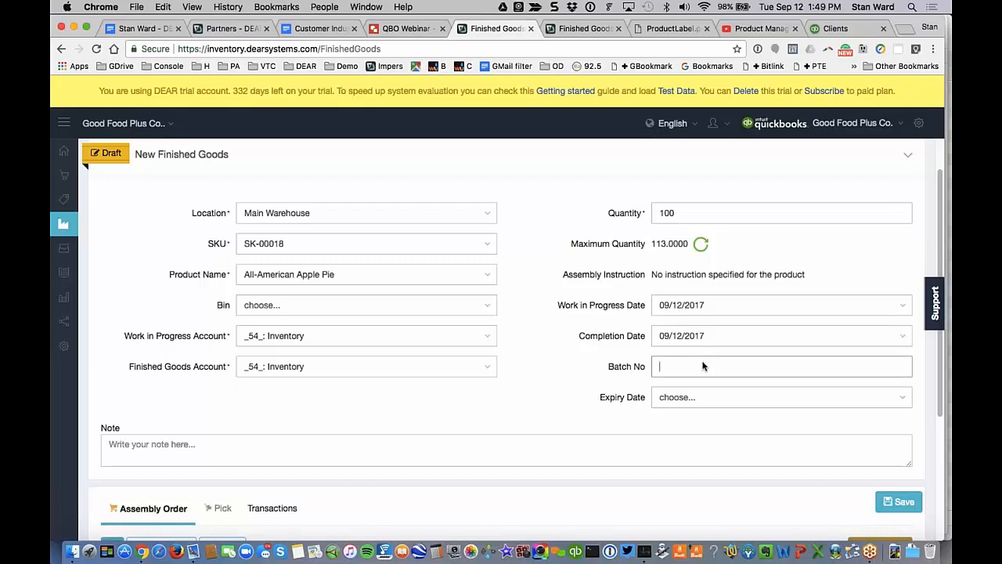
pyautogui.write('2017-09-12')
pyautogui.press('Tab')
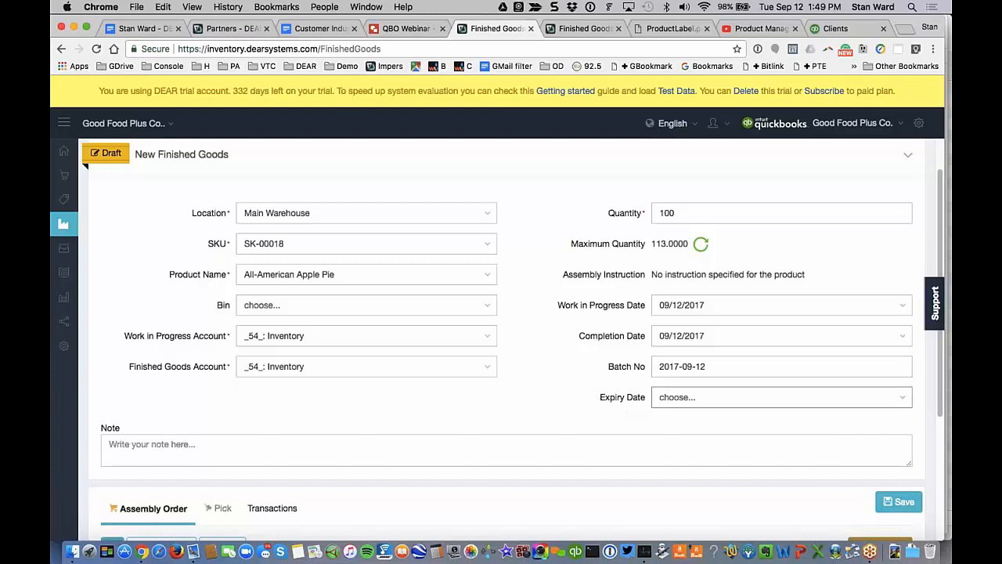
pyautogui.click(908, 404)
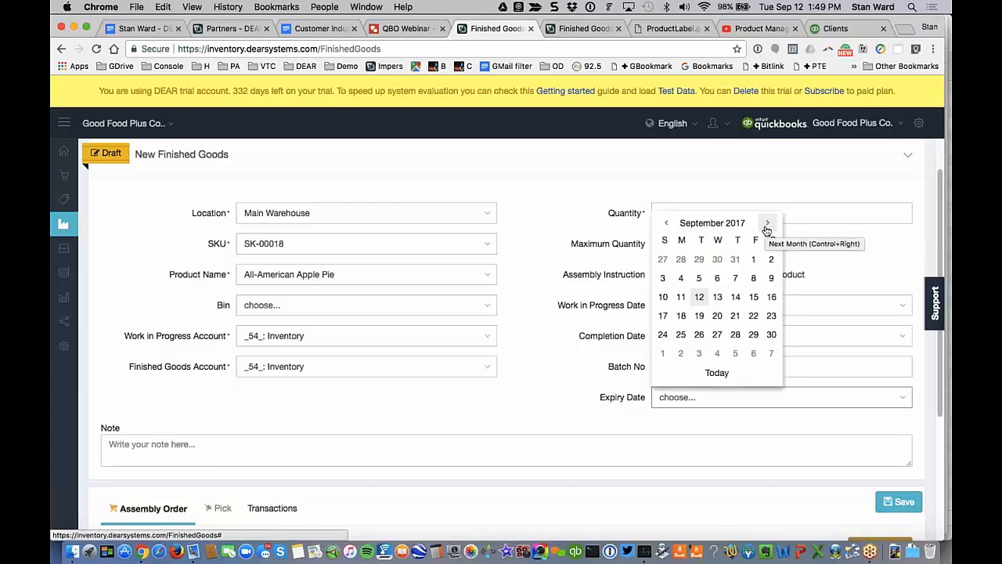
pyautogui.click(767, 224)
pyautogui.click(767, 224)
pyautogui.click(768, 224)
pyautogui.click(767, 224)
pyautogui.click(767, 224)
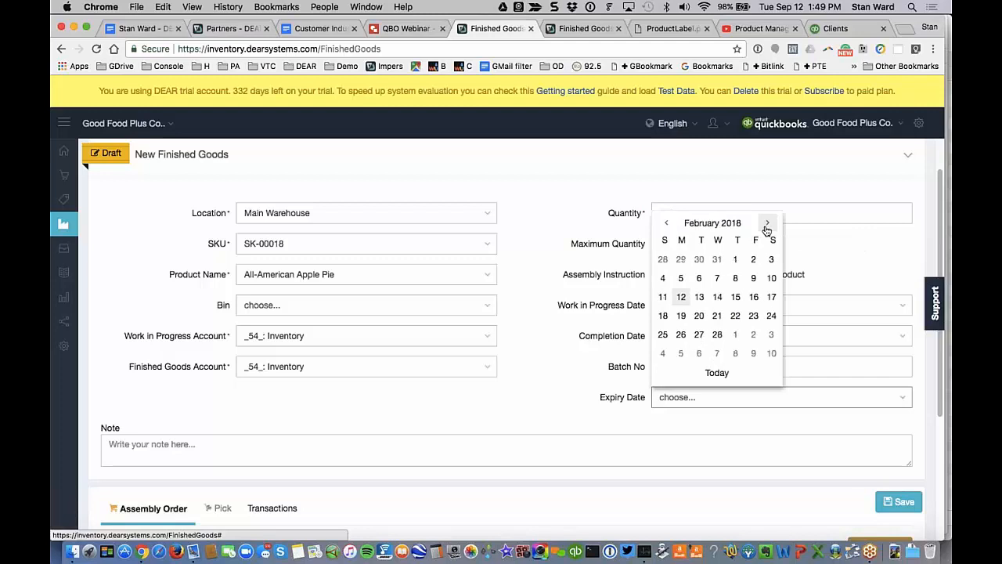
pyautogui.click(767, 224)
pyautogui.click(680, 297)
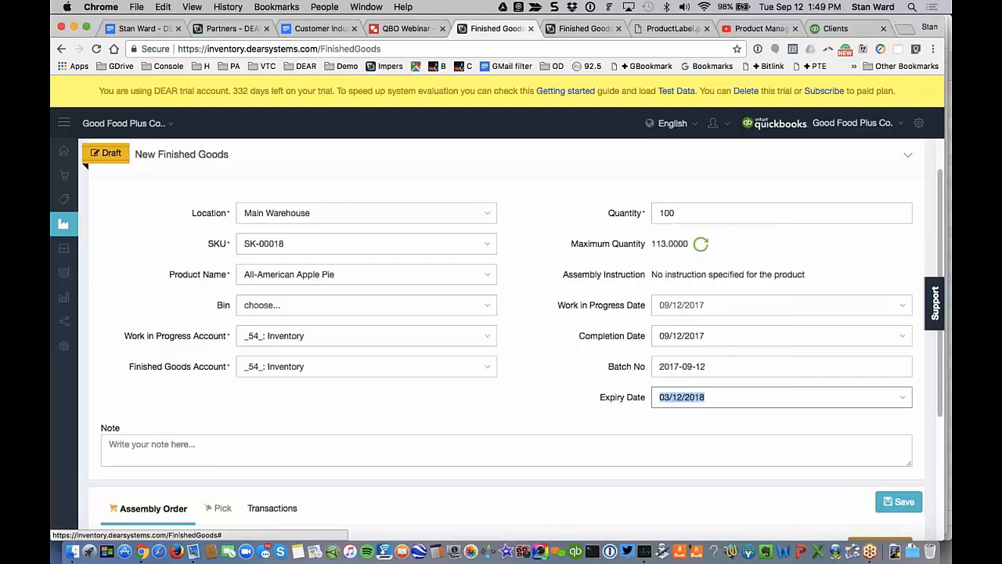
pyautogui.click(570, 419)
# - Load the apple pie's bill of materials into the assembly order
pyautogui.scroll(-1, 571, 419)
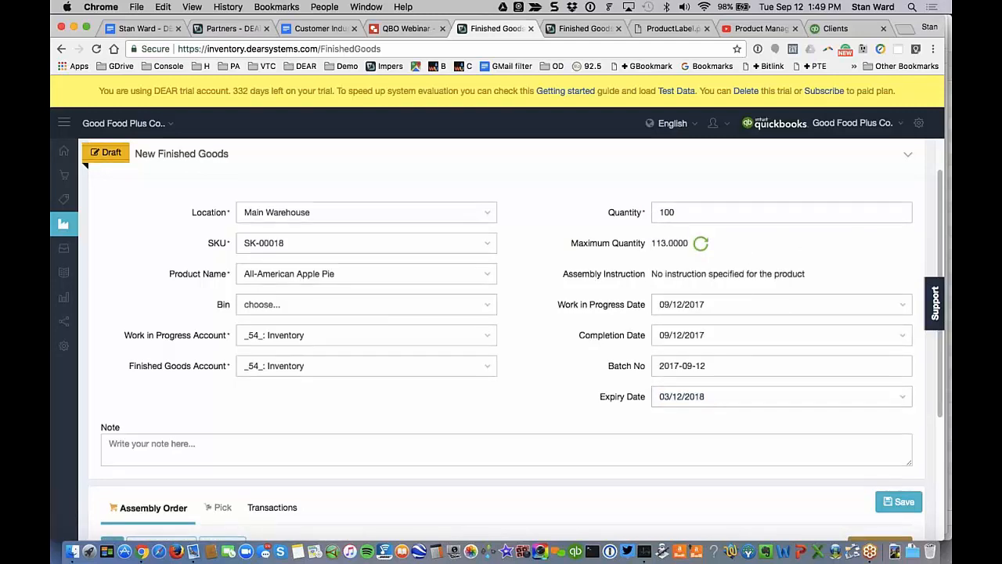
pyautogui.scroll(-4, 502, 337)
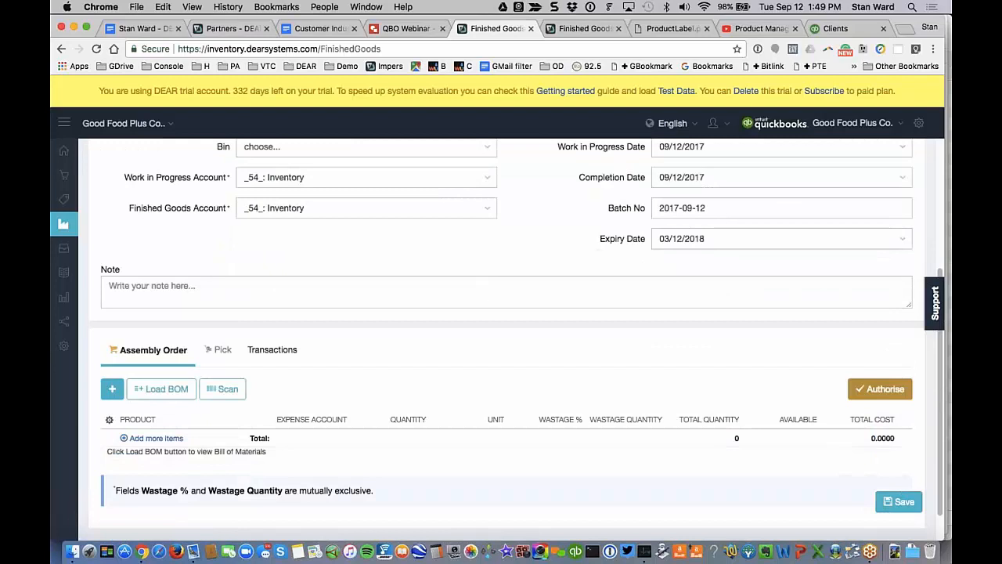
pyautogui.scroll(-1, 349, 349)
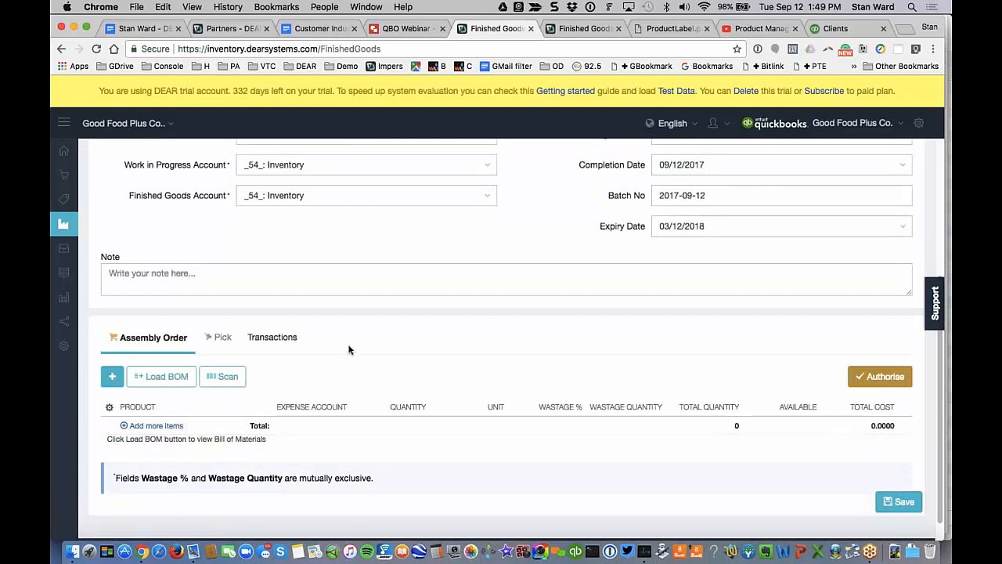
pyautogui.scroll(-2, 349, 349)
pyautogui.click(177, 353)
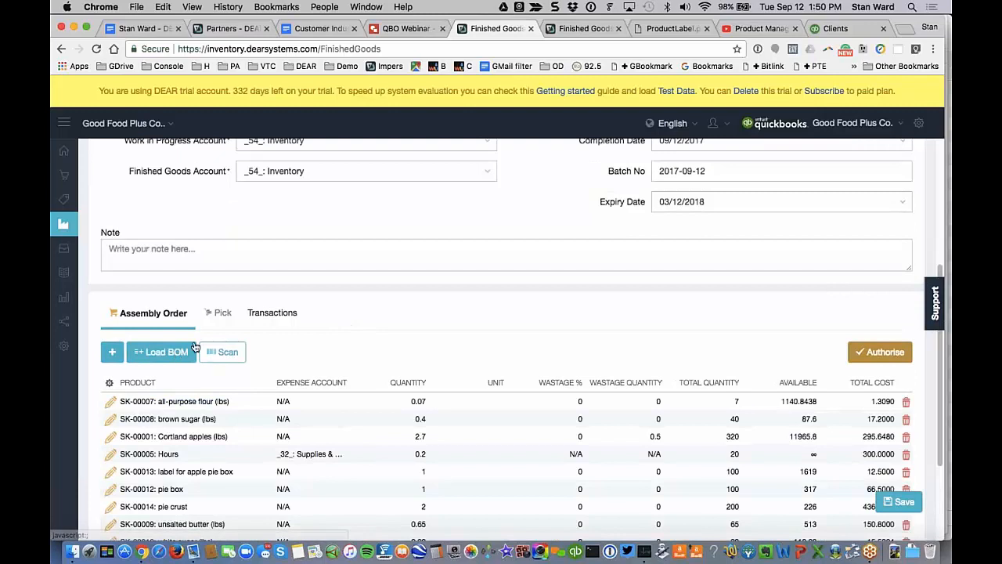
# - Review the assembly order's components, checking quantities, wastage, availability and total cost
pyautogui.scroll(-1, 325, 377)
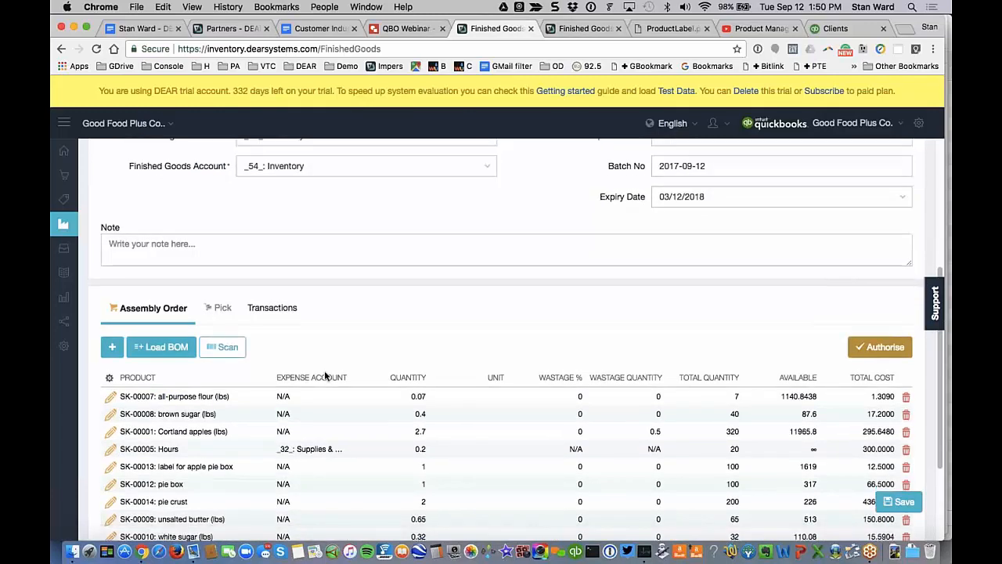
pyautogui.scroll(-5, 325, 376)
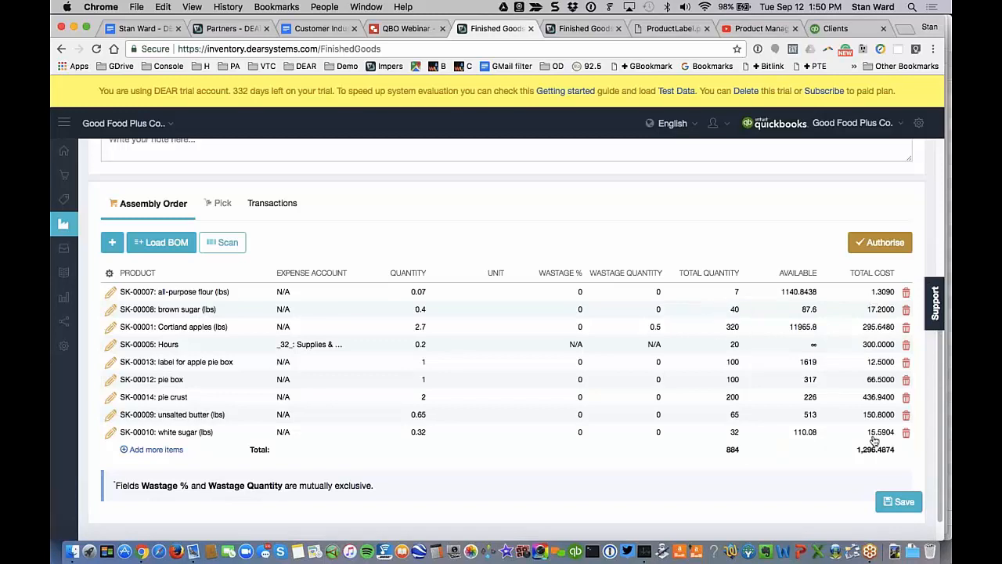
pyautogui.scroll(1, 874, 441)
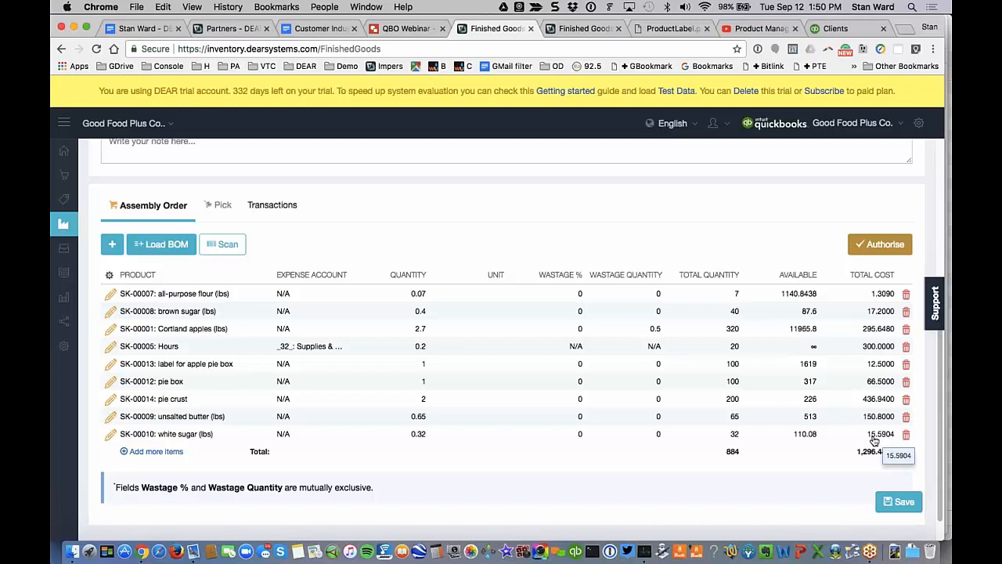
pyautogui.scroll(1, 875, 442)
pyautogui.scroll(-2, 874, 442)
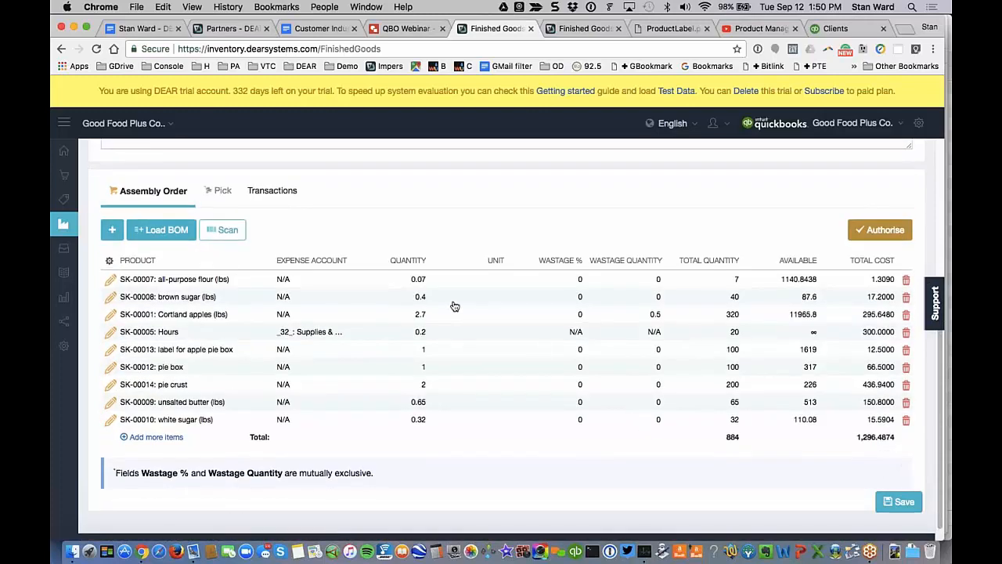
pyautogui.scroll(1, 455, 306)
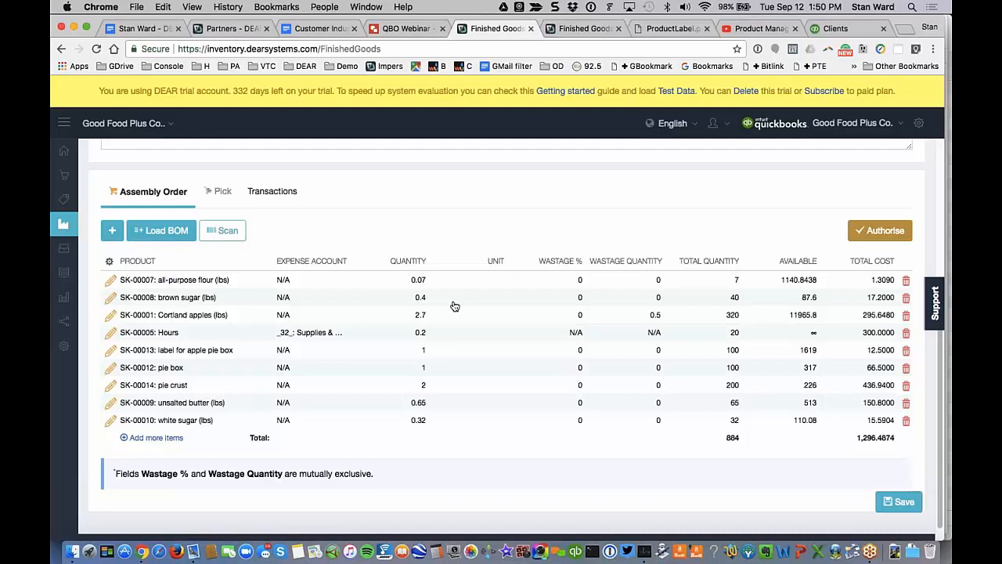
pyautogui.scroll(2, 454, 306)
pyautogui.scroll(-2, 455, 306)
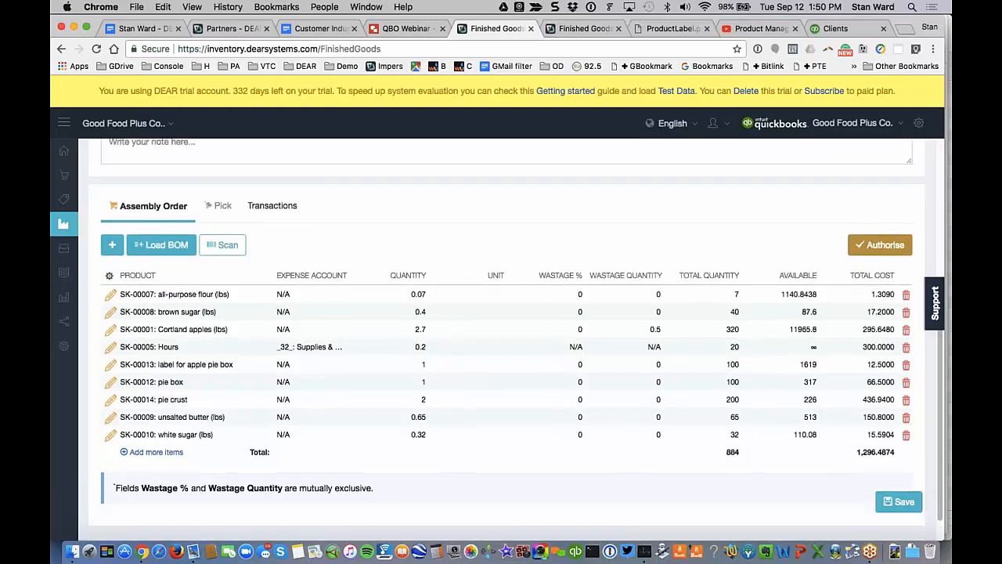
pyautogui.scroll(1, 454, 306)
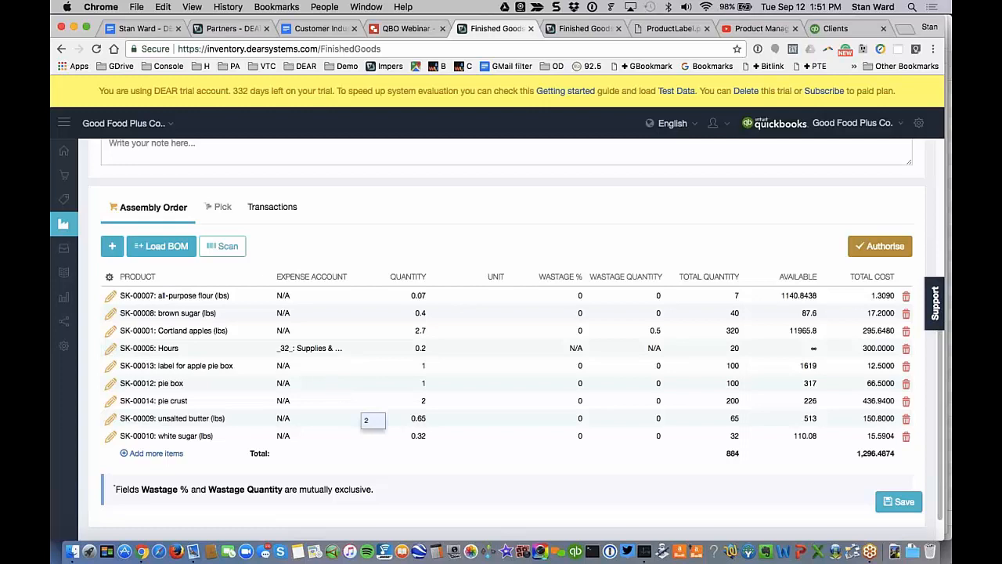
pyautogui.scroll(1, 501, 353)
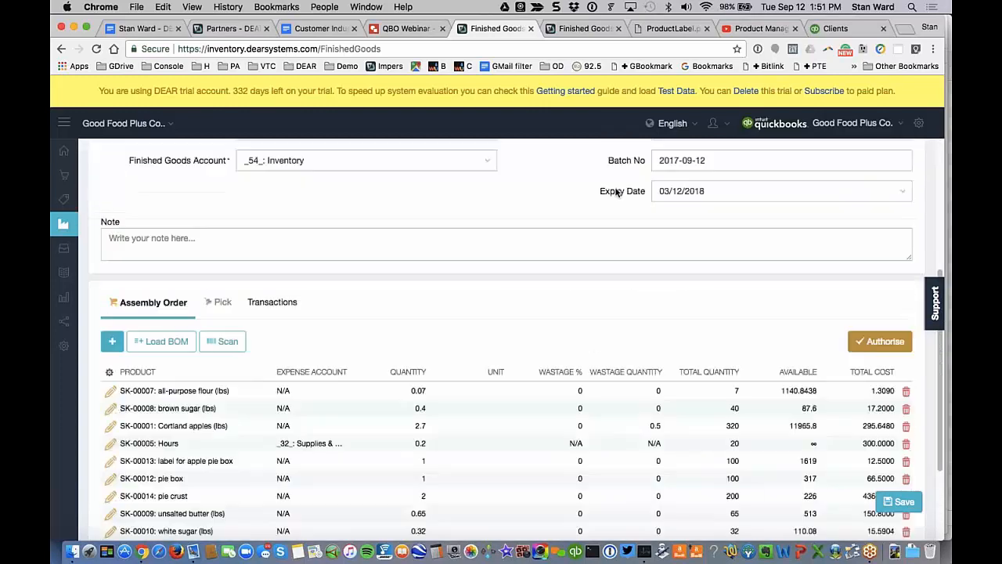
pyautogui.scroll(-1, 617, 193)
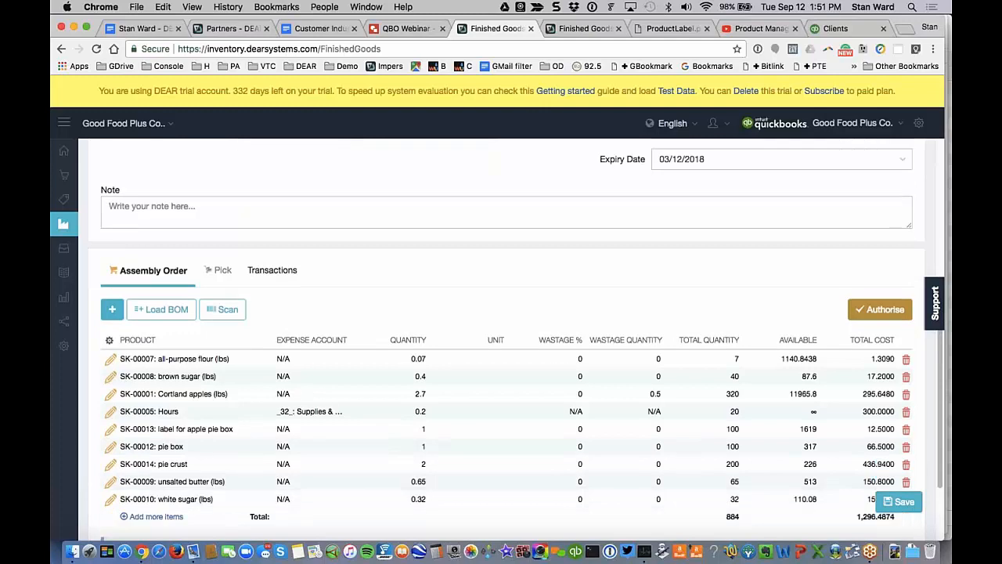
# - Save the new finished goods record and authorise its assembly order
pyautogui.click(880, 310)
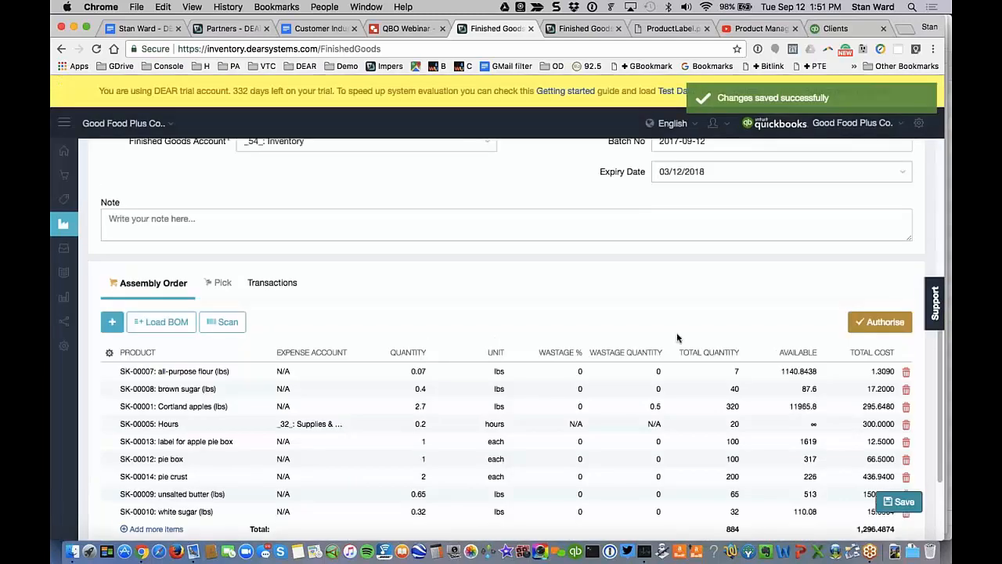
pyautogui.scroll(4, 678, 337)
pyautogui.scroll(-5, 85, 213)
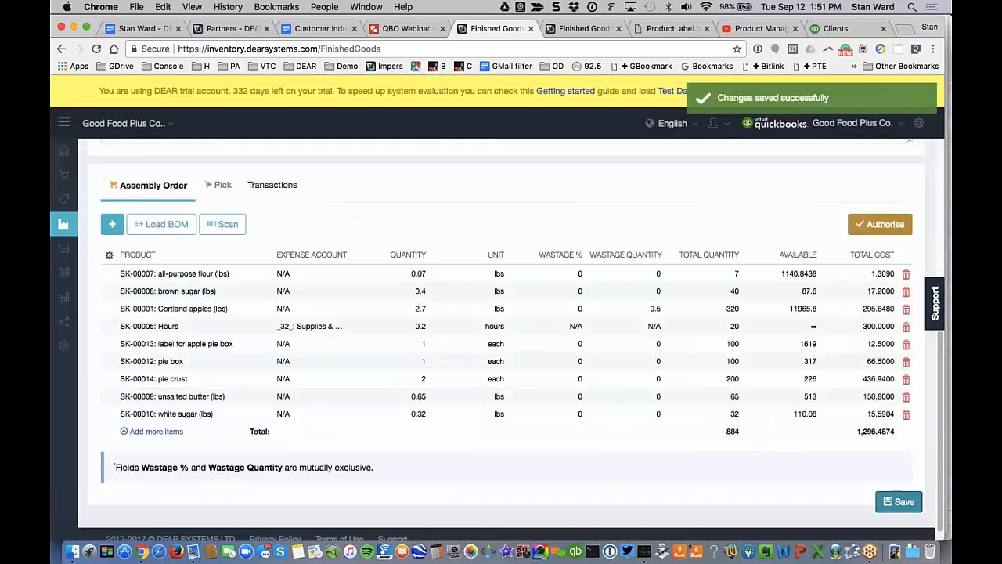
pyautogui.scroll(1, 864, 292)
pyautogui.click(879, 269)
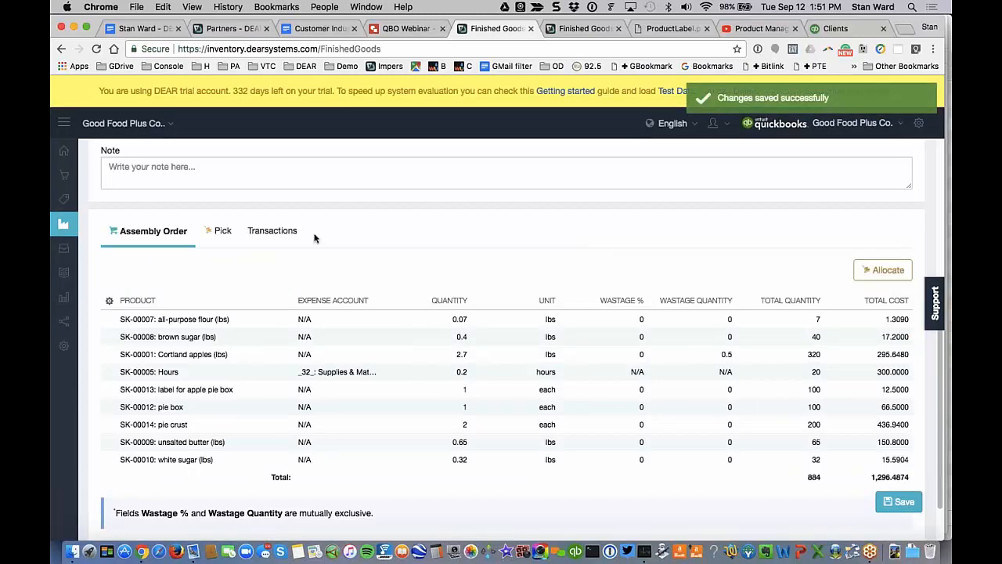
# - Auto-pick stock for all components of the All-American Apple Pie assembly
pyautogui.click(222, 235)
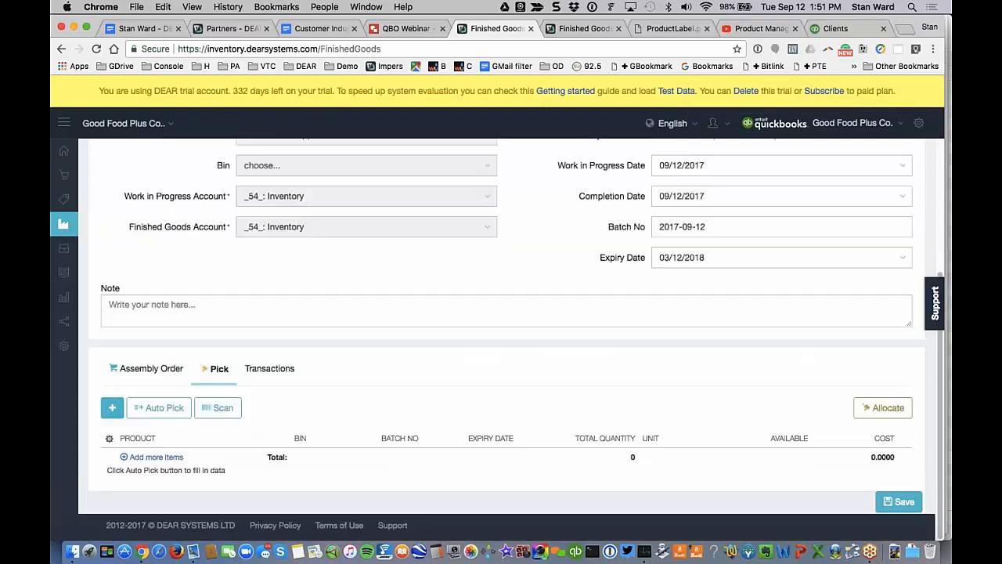
pyautogui.click(146, 369)
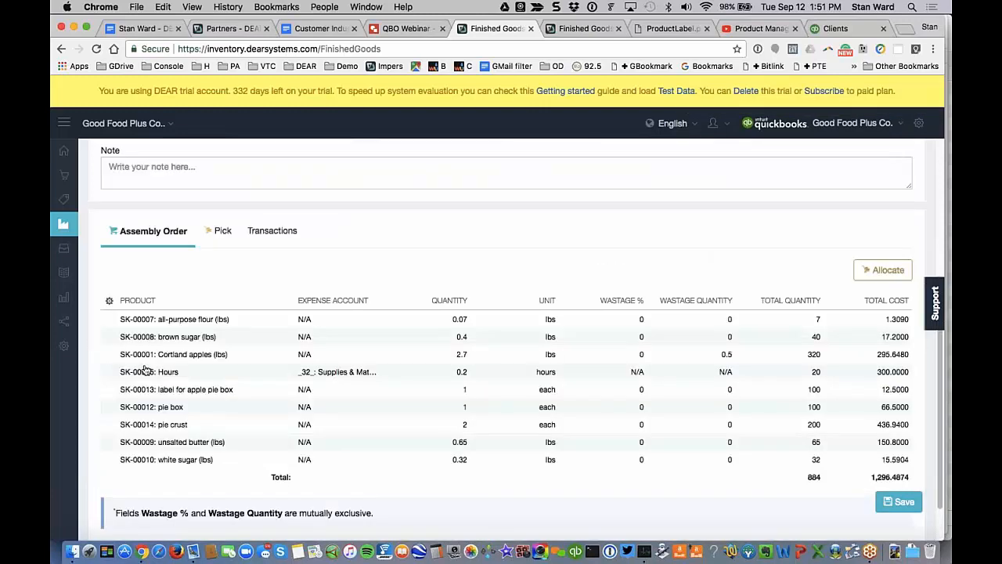
pyautogui.click(219, 230)
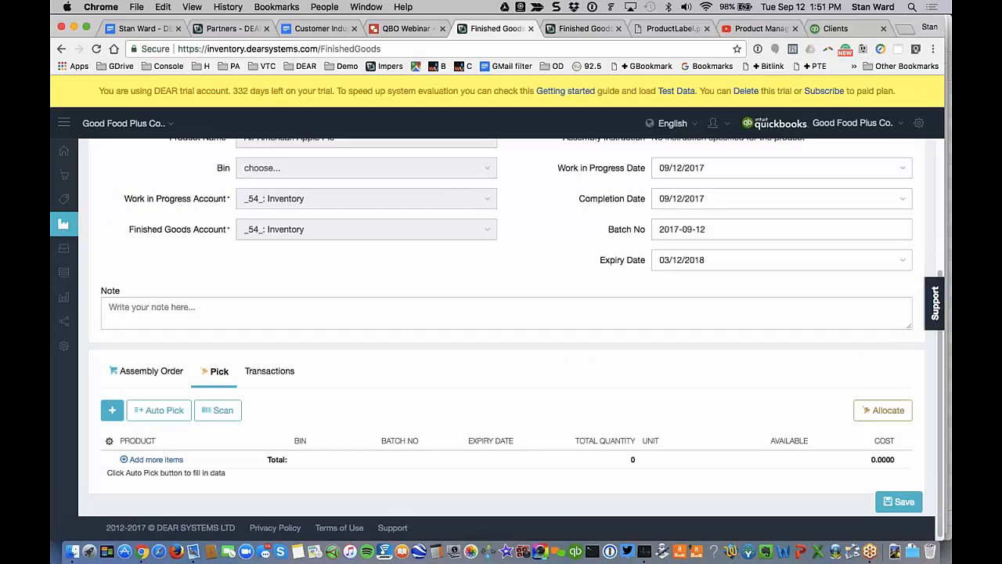
pyautogui.click(159, 419)
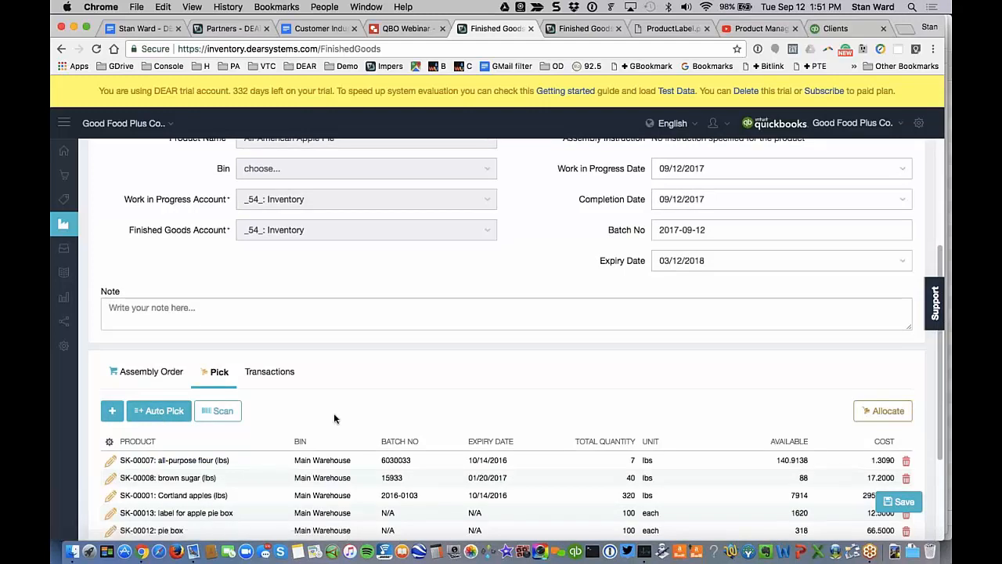
# - Examine which alternative batches can be picked for the all-purpose flour line
pyautogui.scroll(-5, 334, 418)
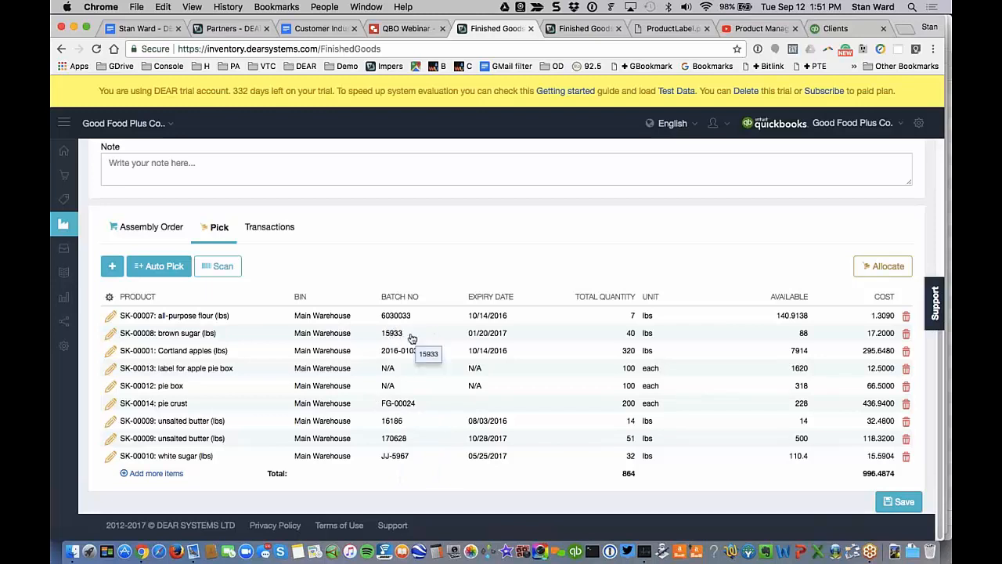
pyautogui.click(406, 317)
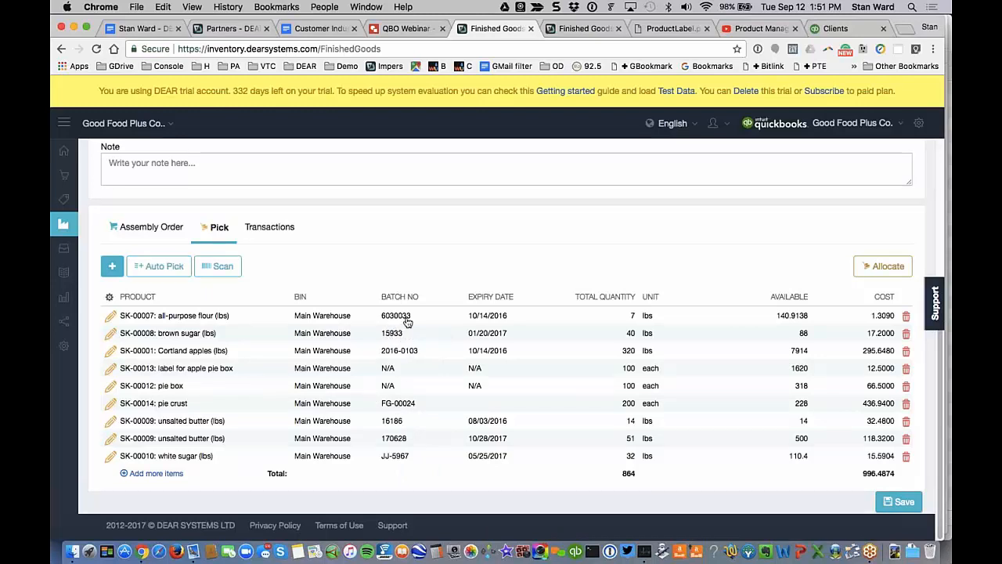
pyautogui.click(454, 318)
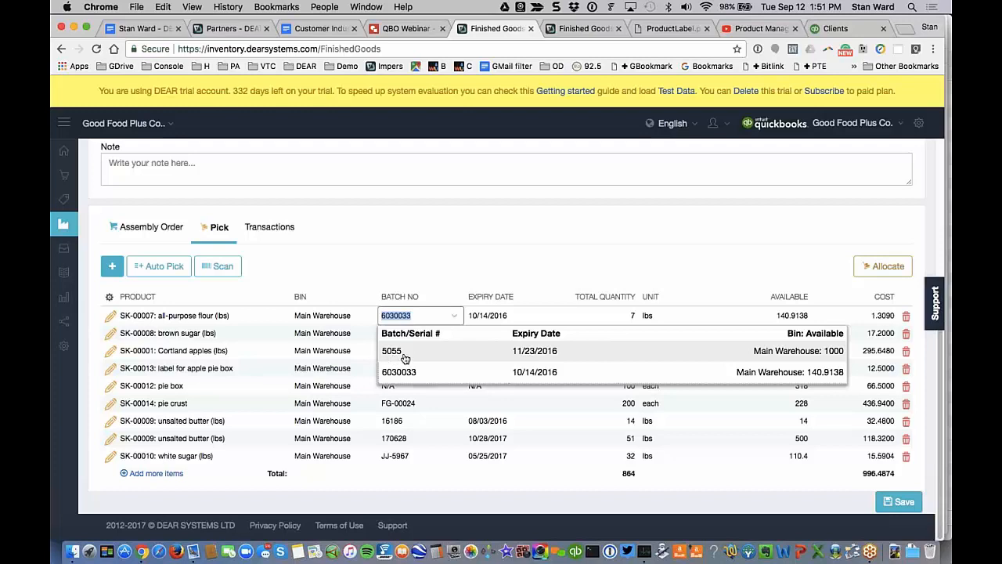
pyautogui.click(452, 244)
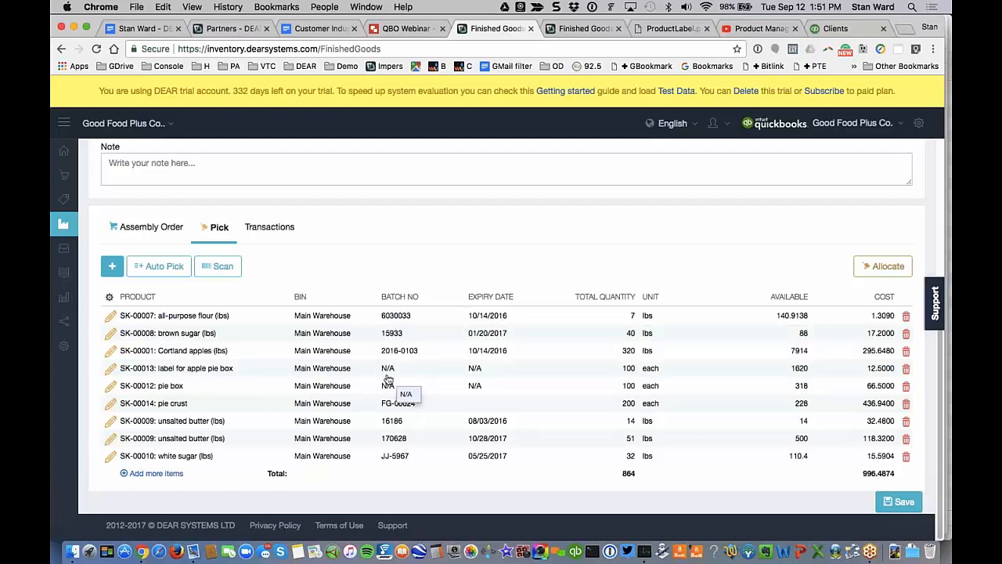
# - Examine the available batches, expiry dates and quantities for the Cortland apples pick line
pyautogui.click(406, 356)
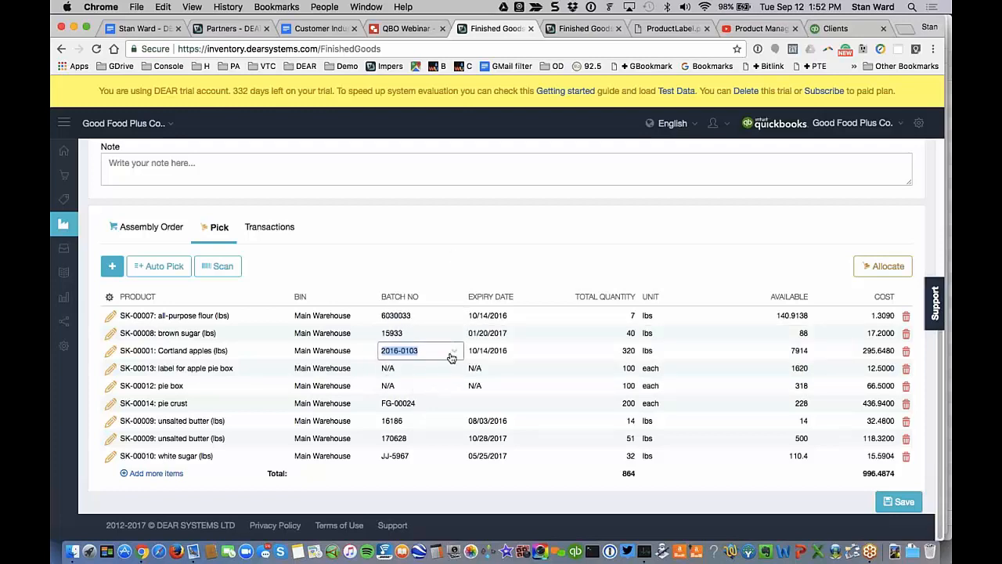
pyautogui.click(454, 356)
pyautogui.click(454, 356)
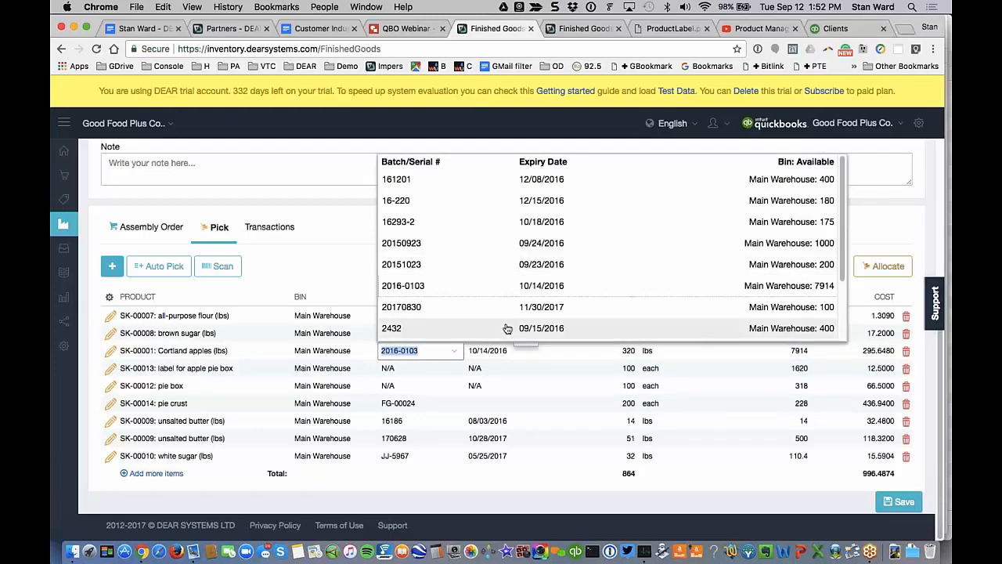
pyautogui.click(351, 230)
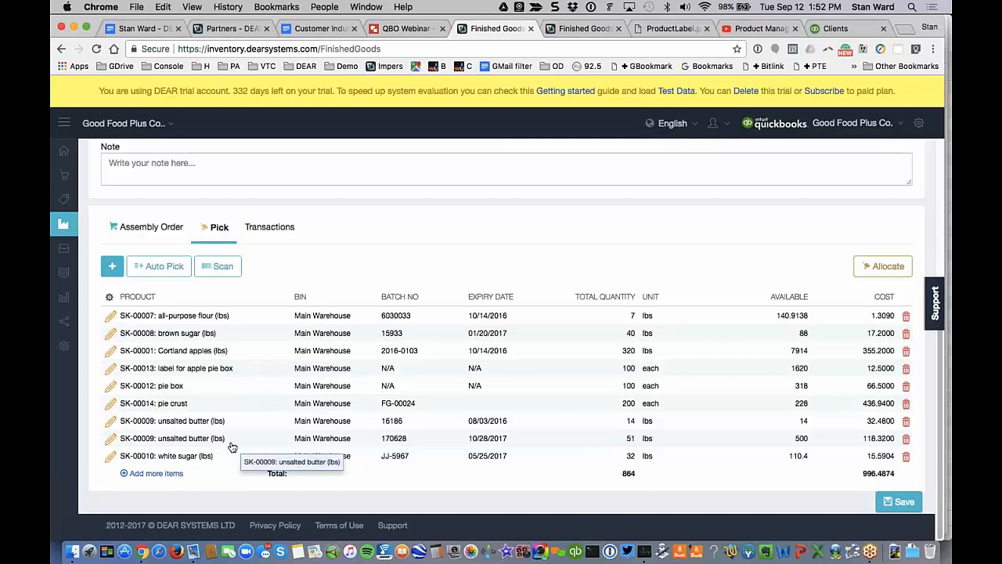
# - Save the finished goods record with its picked components
pyautogui.scroll(1, 233, 447)
pyautogui.scroll(2, 233, 448)
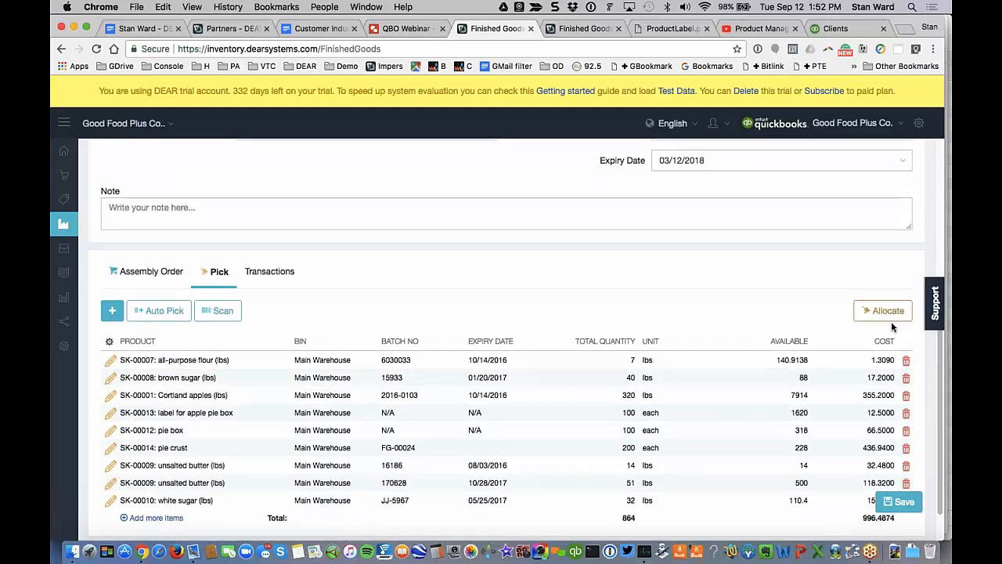
pyautogui.click(901, 501)
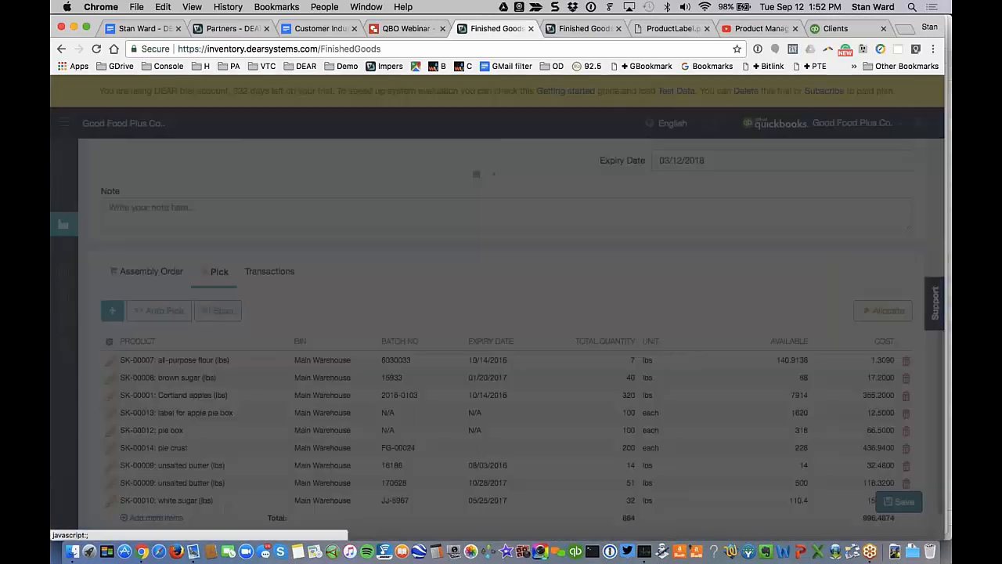
pyautogui.scroll(5, 509, 337)
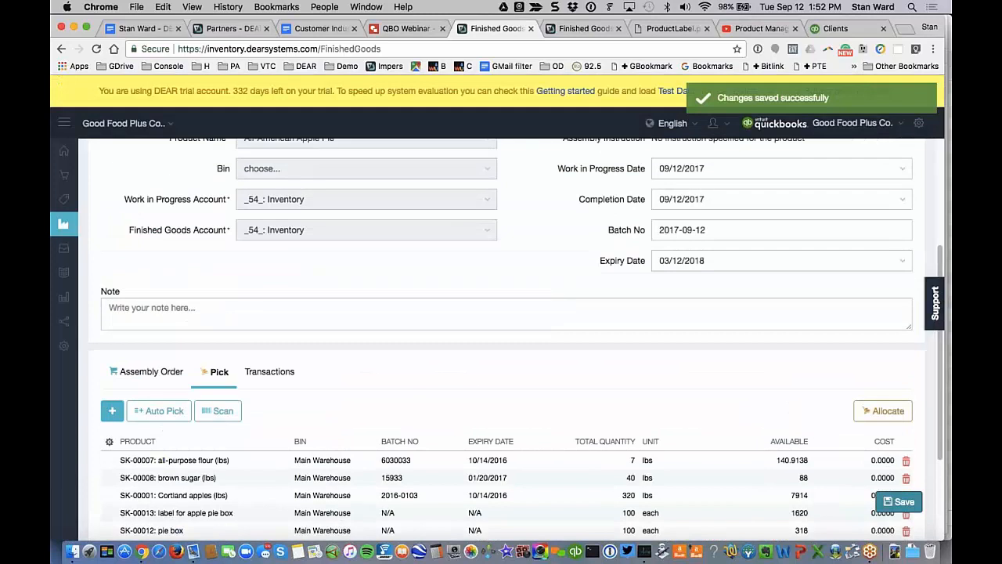
pyautogui.scroll(-5, 509, 337)
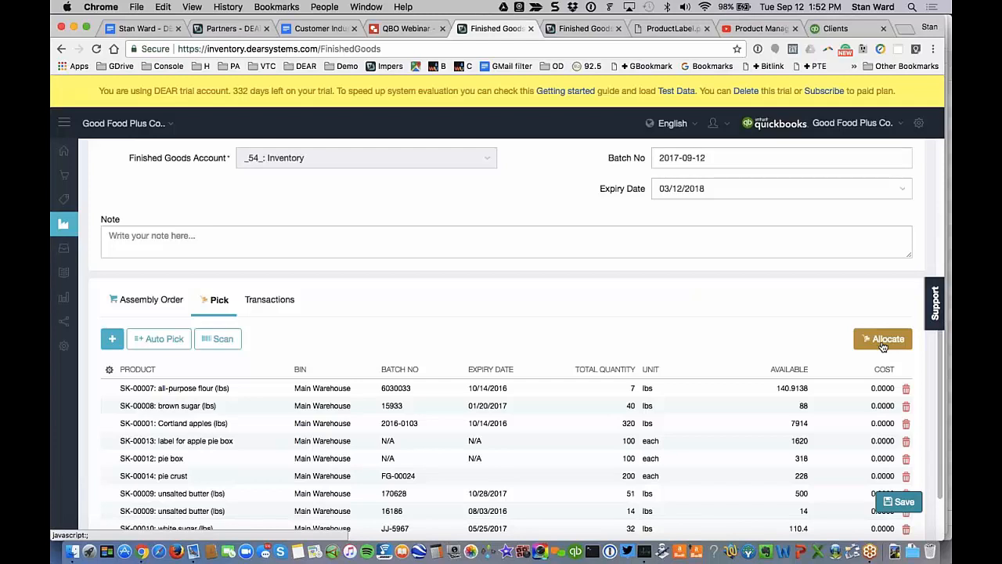
# - Check the assembly's quantity and allocate the picked components to it
pyautogui.click(883, 341)
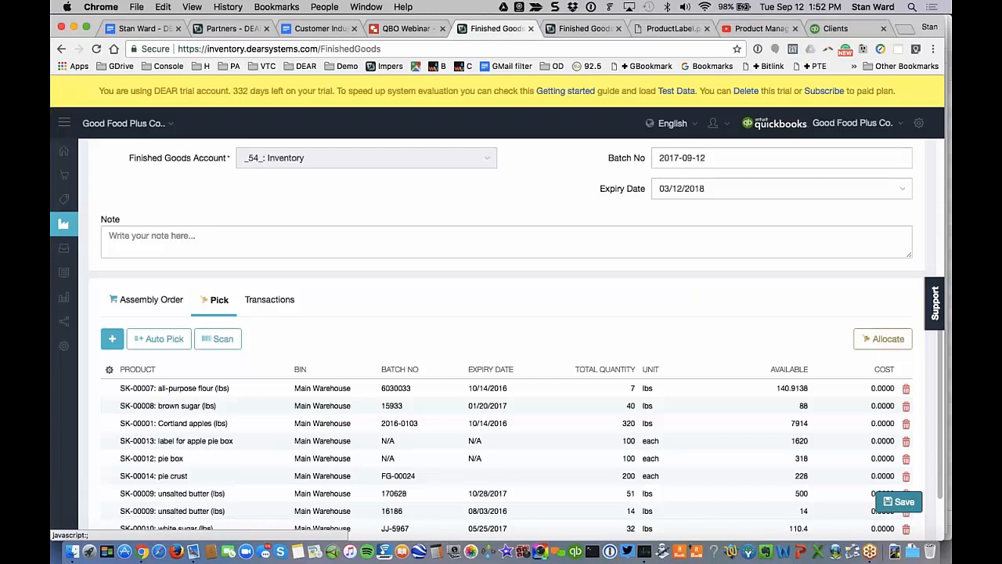
pyautogui.scroll(7, 682, 332)
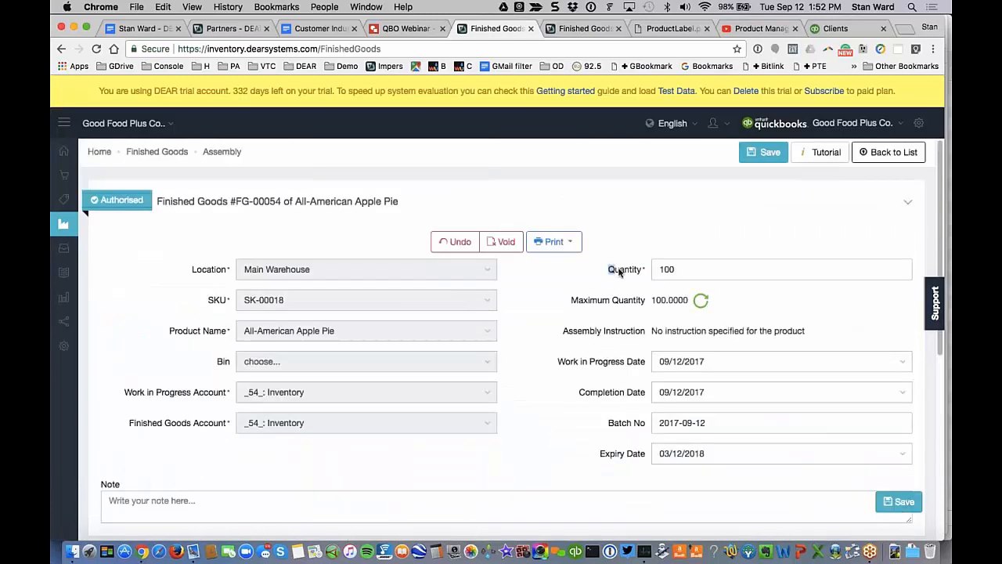
pyautogui.moveTo(620, 272); pyautogui.dragTo(643, 272)
pyautogui.scroll(-10, 647, 390)
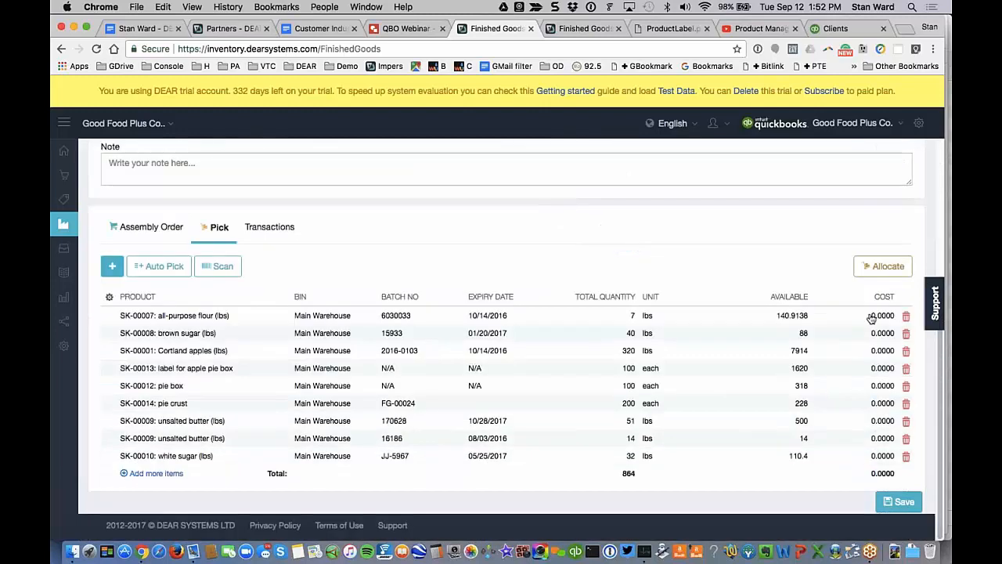
pyautogui.click(884, 268)
pyautogui.click(886, 270)
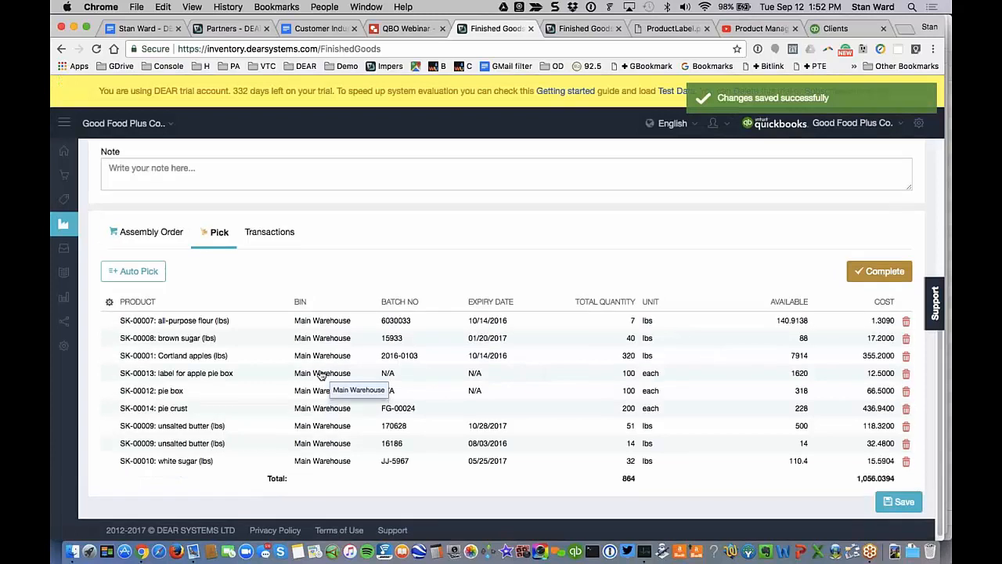
# - Check the actual yield of the work-in-progress apple pie assembly and mark the assembly as complete
pyautogui.scroll(1, 321, 375)
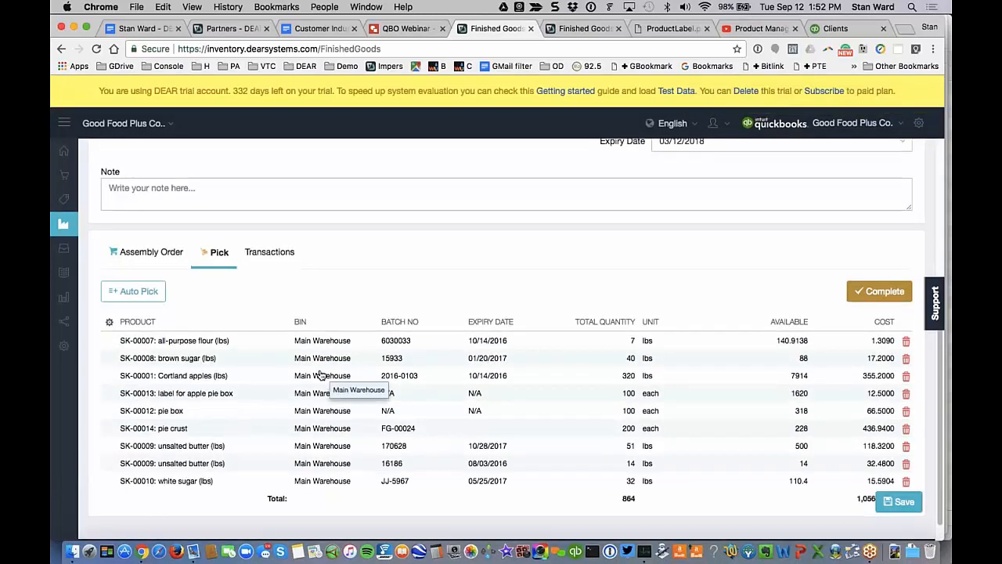
pyautogui.scroll(9, 321, 375)
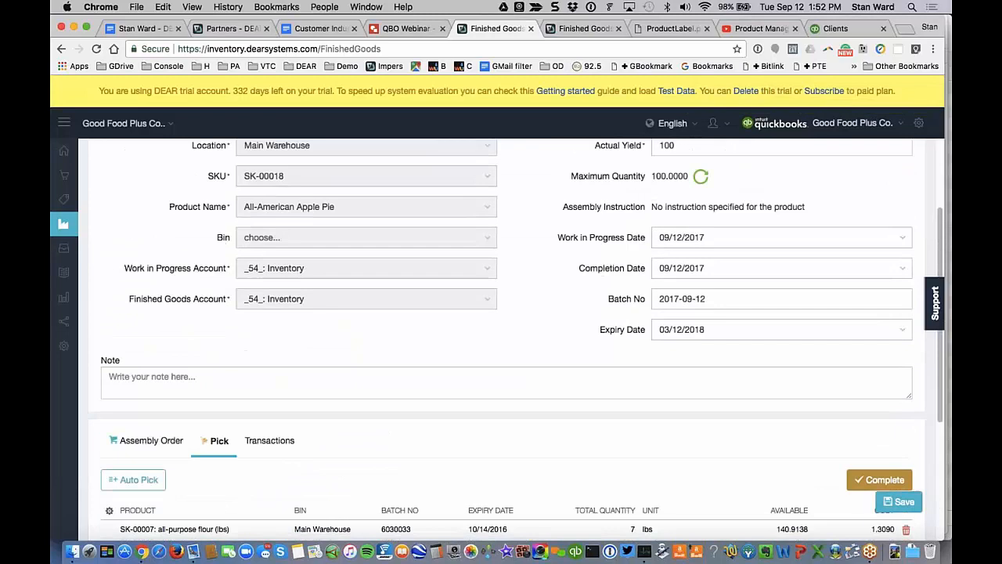
pyautogui.scroll(2, 515, 342)
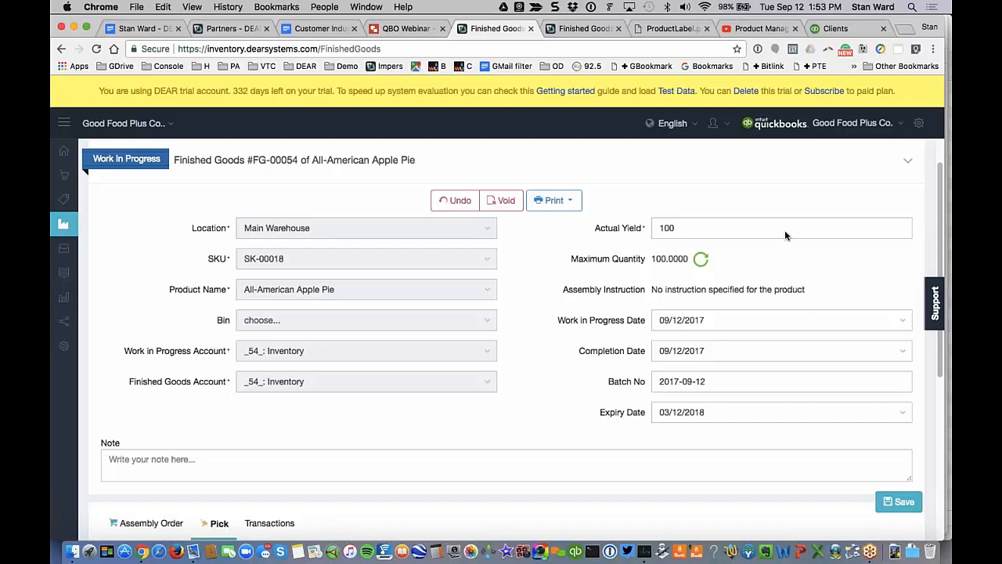
pyautogui.scroll(-1, 859, 390)
pyautogui.scroll(-5, 877, 313)
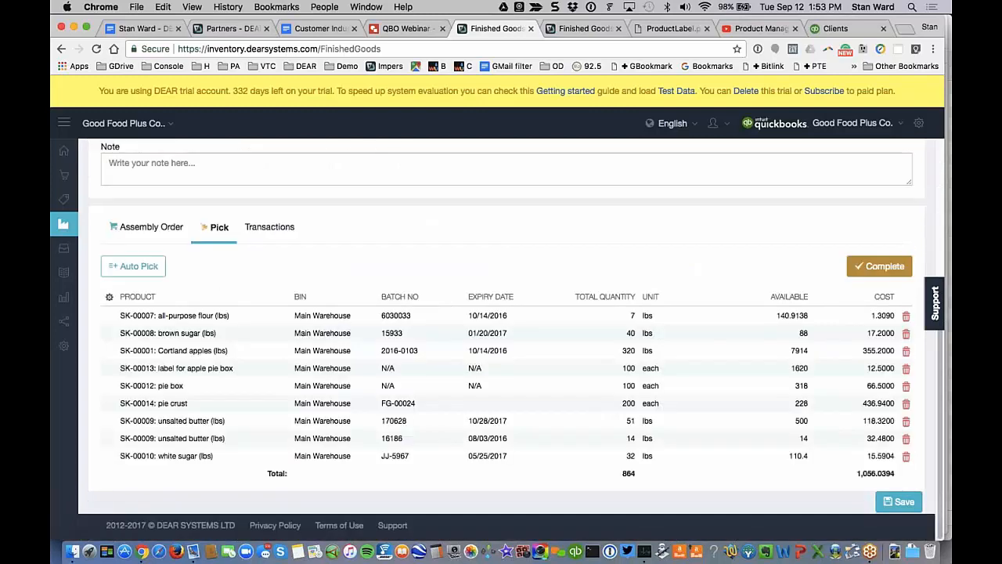
pyautogui.click(881, 266)
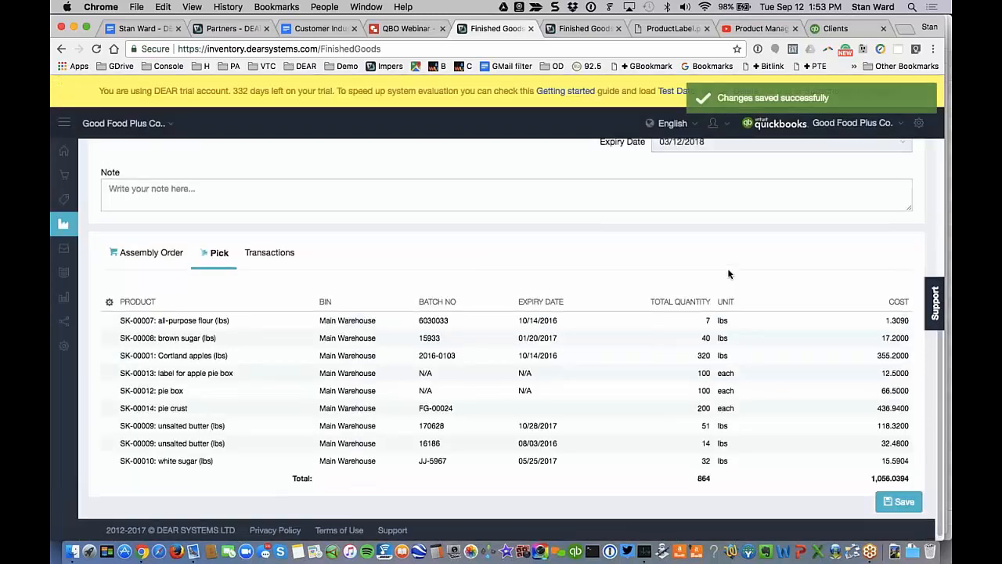
pyautogui.doubleClick(669, 273)
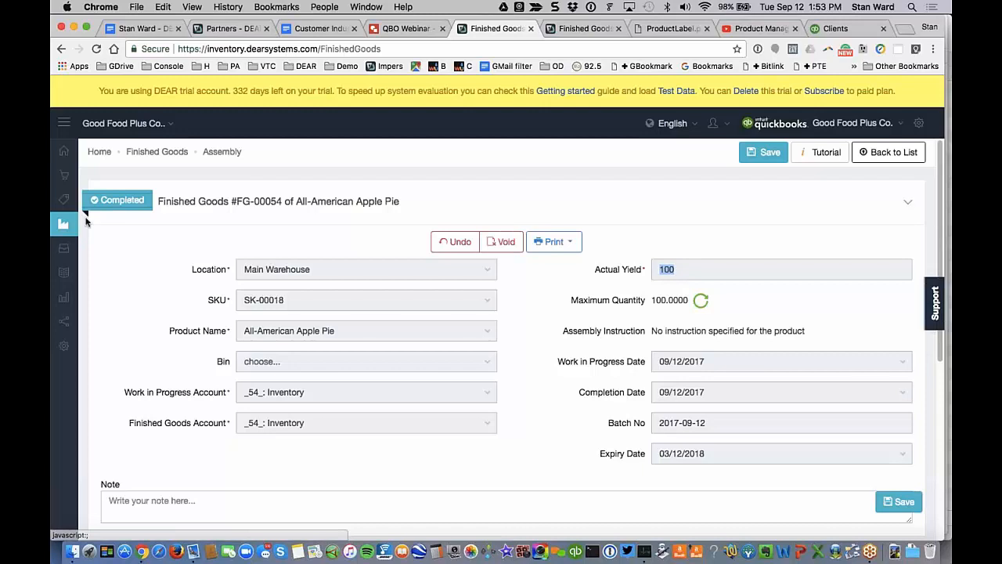
# - Open the list of reports and examine the available purchase, sale, inventory and financial reports
pyautogui.moveTo(64, 224)
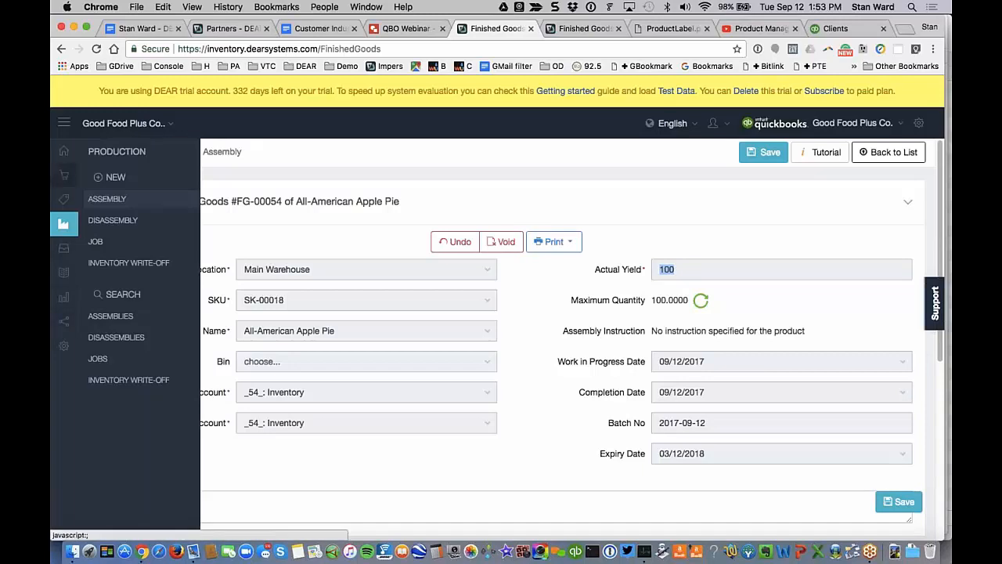
pyautogui.click(65, 312)
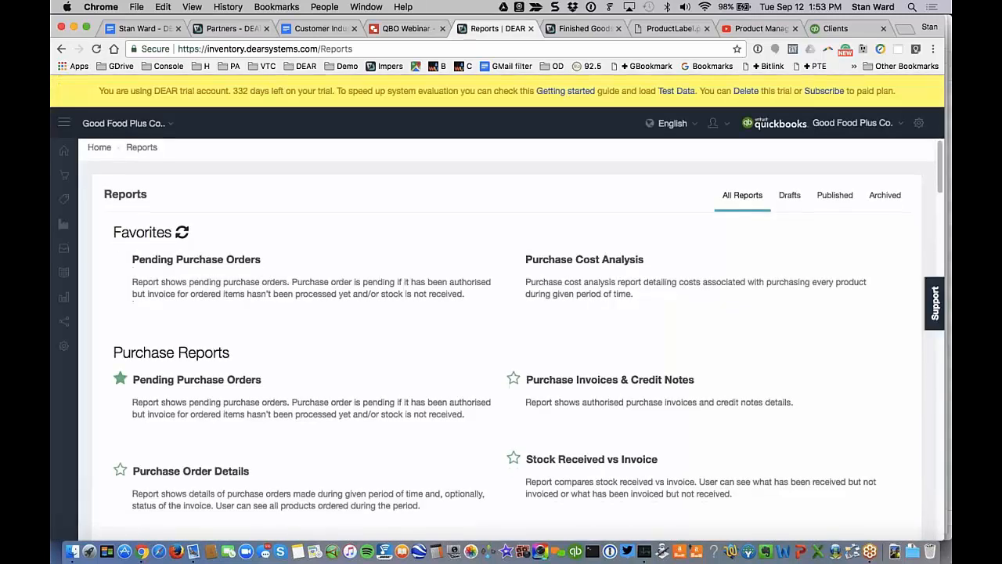
pyautogui.scroll(-2, 509, 337)
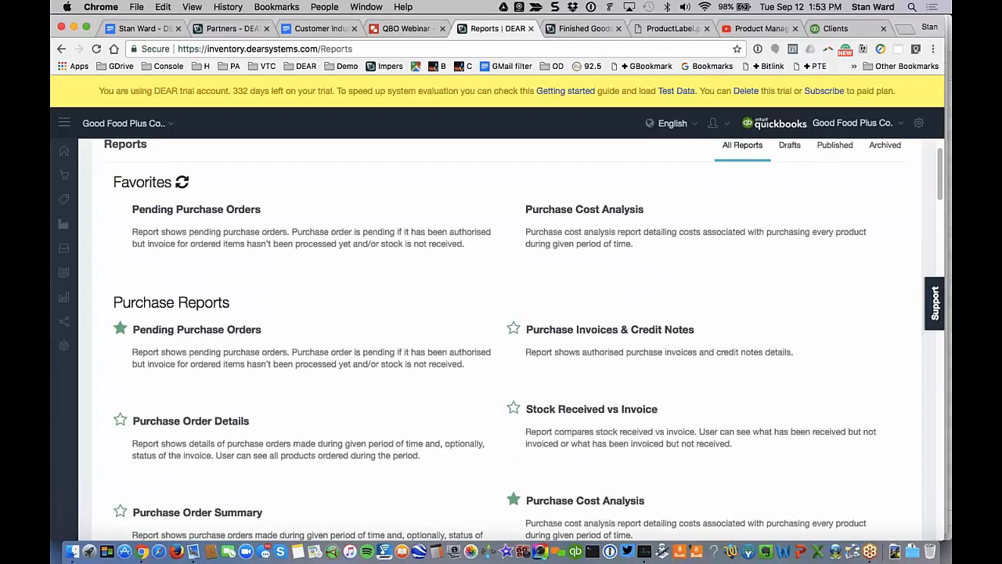
pyautogui.scroll(-3, 501, 344)
pyautogui.scroll(2, 501, 344)
pyautogui.scroll(-2, 501, 344)
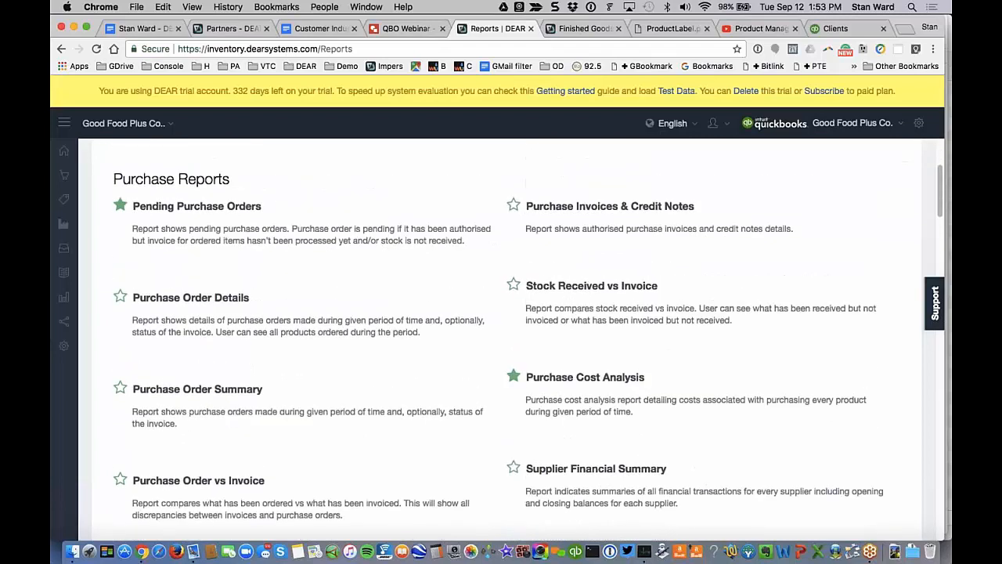
pyautogui.scroll(-1, 501, 336)
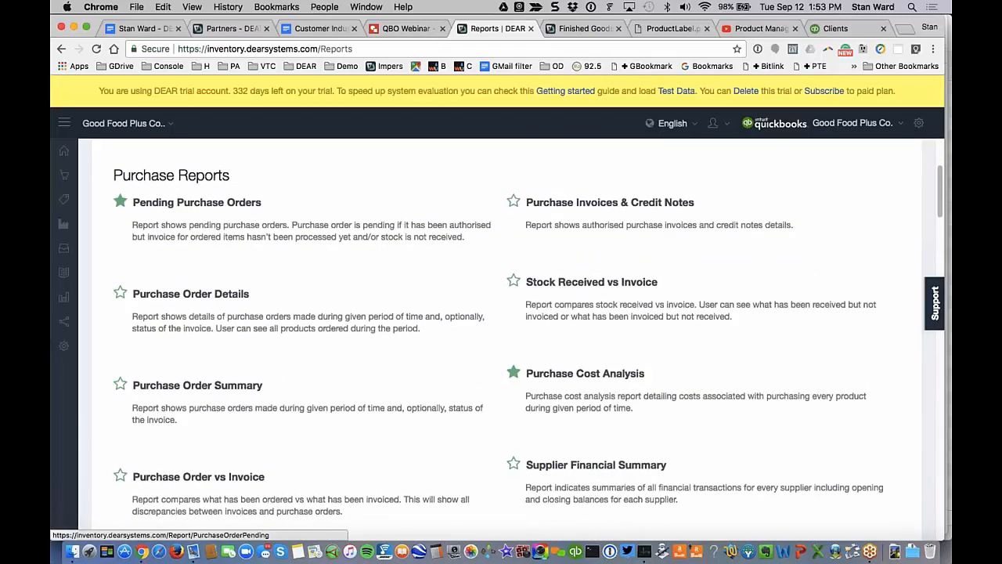
pyautogui.scroll(-1, 501, 337)
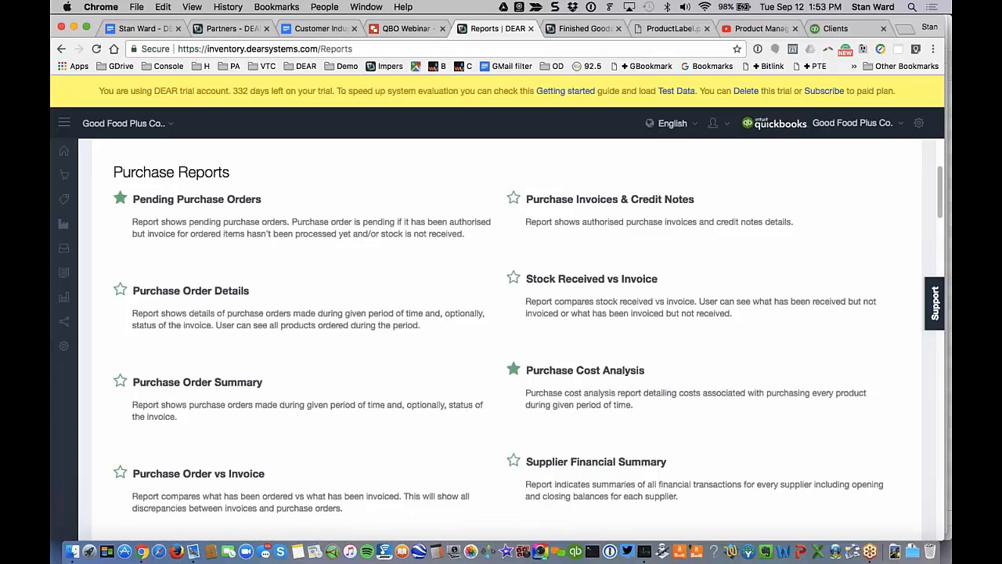
pyautogui.scroll(-10, 501, 337)
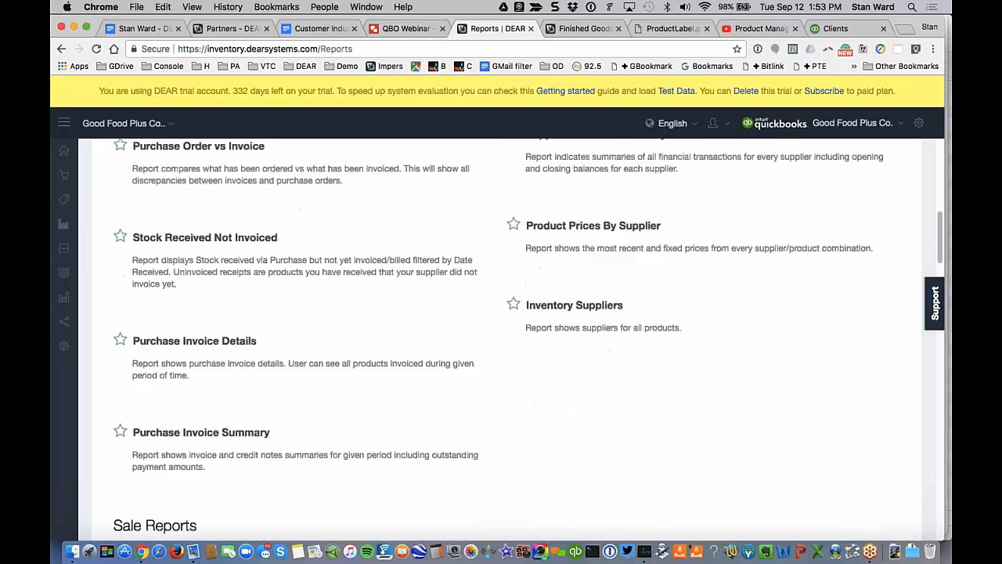
pyautogui.scroll(10, 502, 336)
pyautogui.scroll(-15, 501, 337)
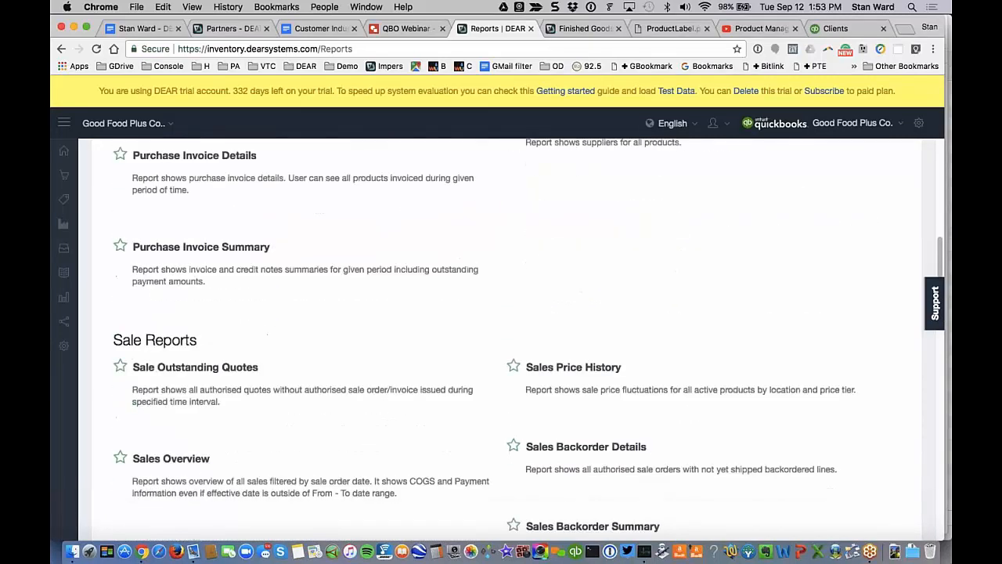
pyautogui.scroll(-6, 501, 337)
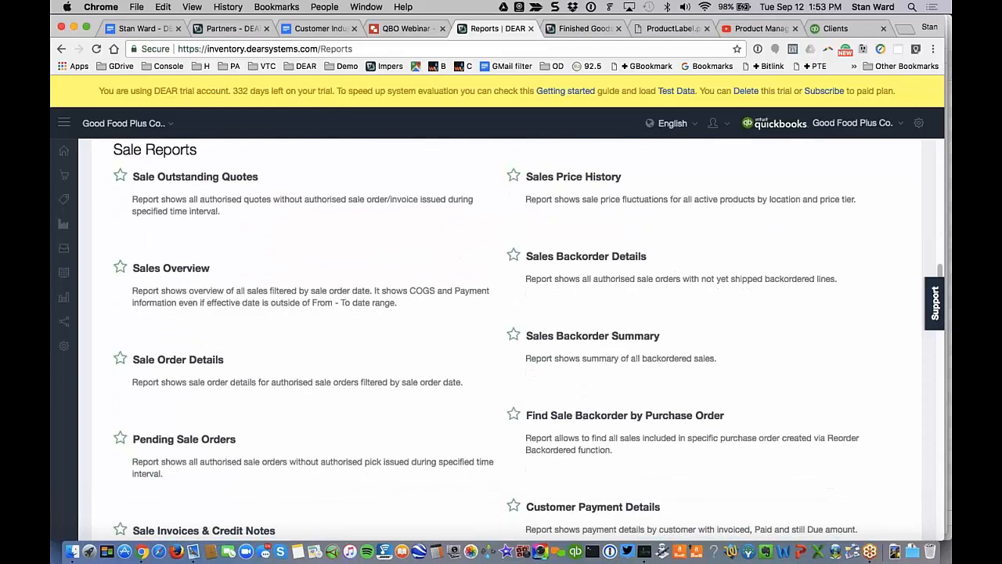
pyautogui.scroll(-7, 501, 337)
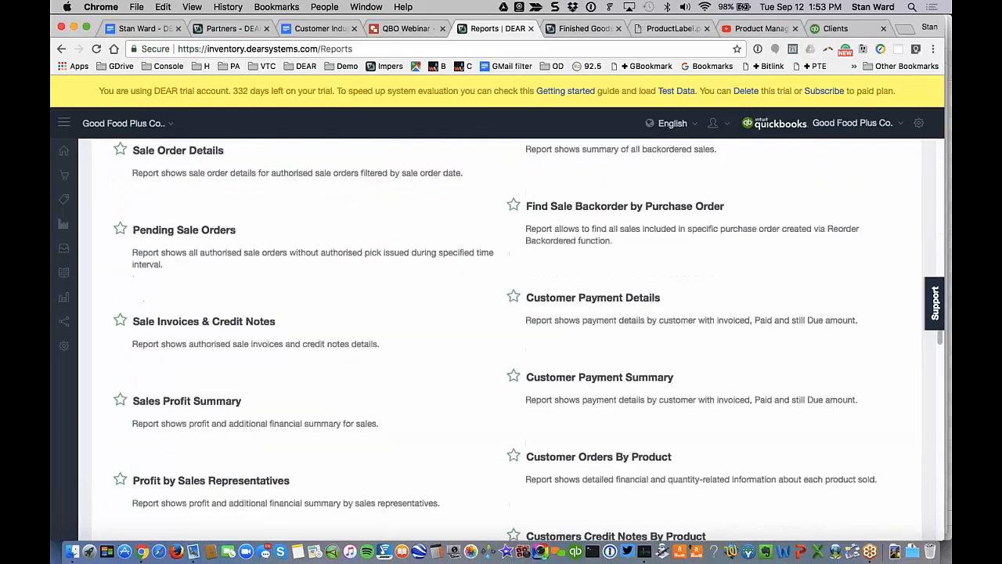
pyautogui.scroll(-20, 501, 336)
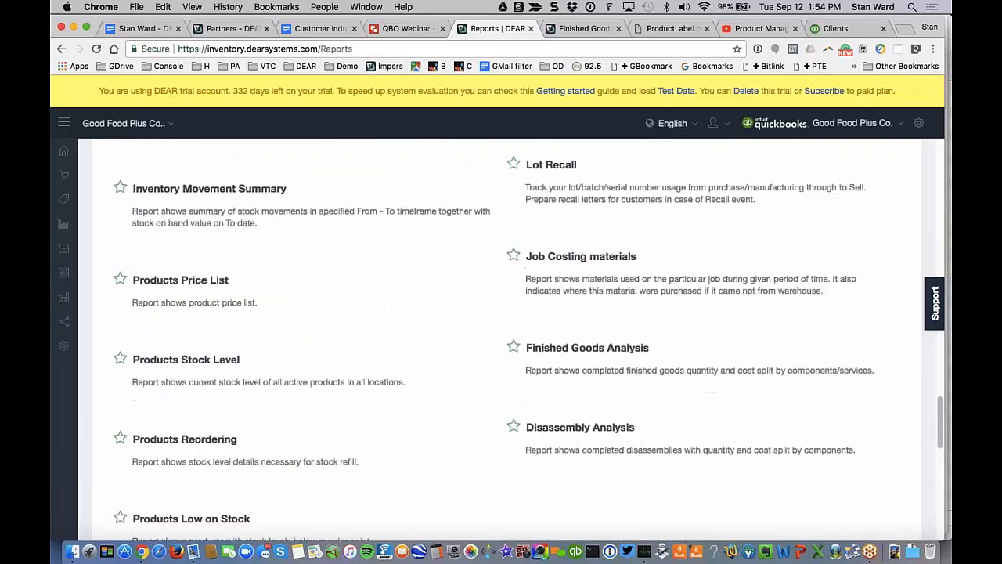
pyautogui.scroll(1, 502, 337)
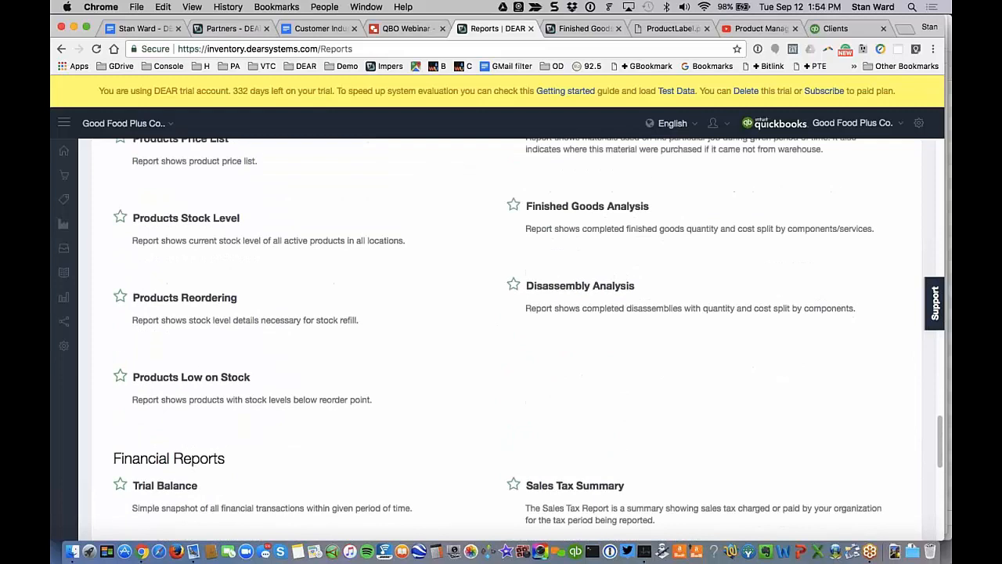
pyautogui.scroll(1, 216, 260)
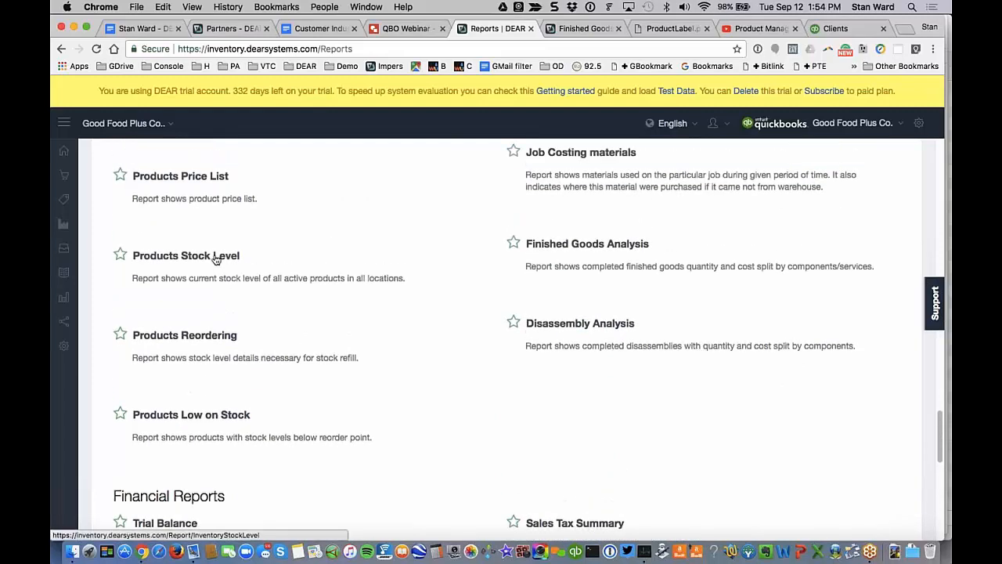
# - Open the Products Stock Level report and review the stock quantities by location and product
pyautogui.click(216, 258)
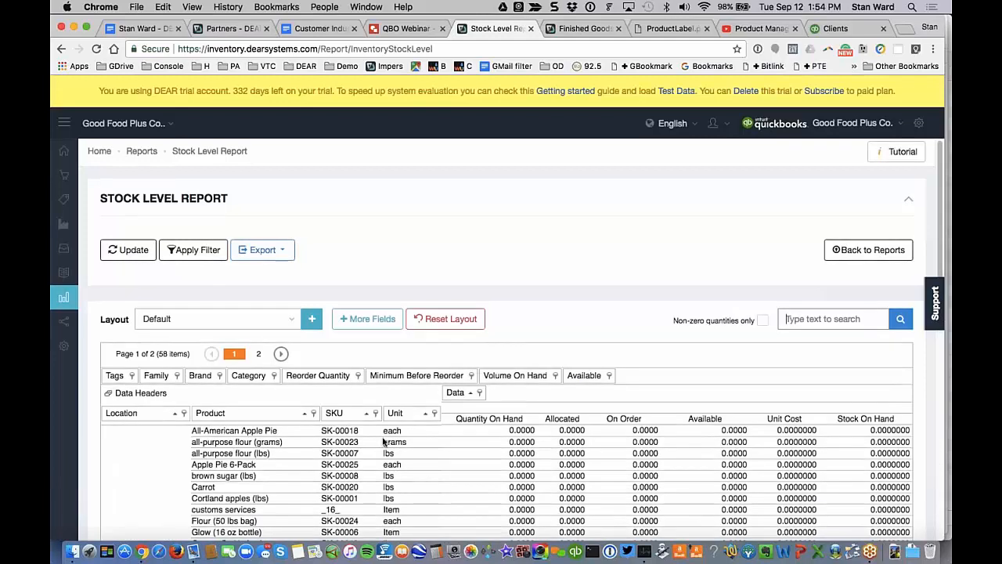
pyautogui.scroll(-5, 383, 442)
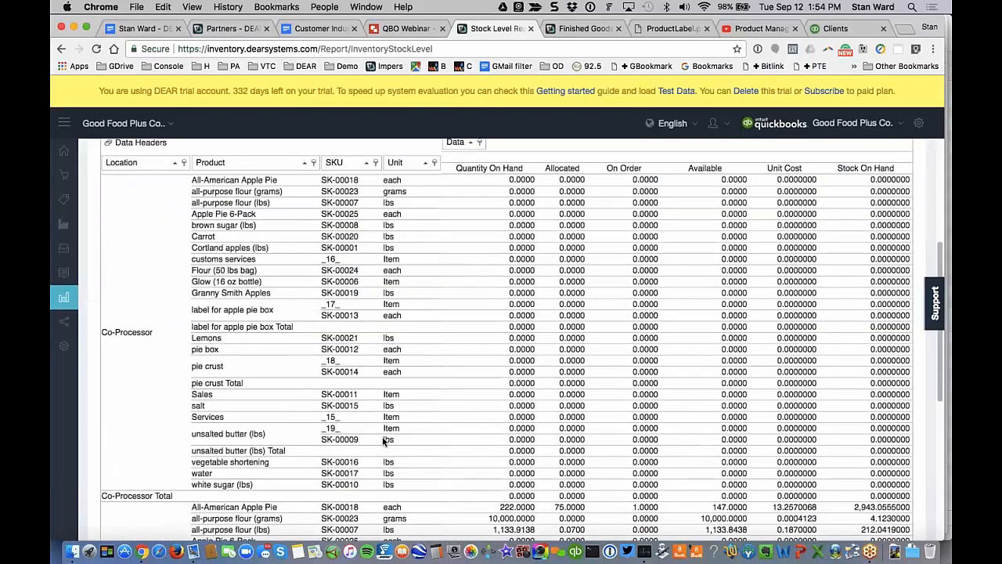
pyautogui.scroll(-4, 383, 442)
pyautogui.scroll(5, 383, 441)
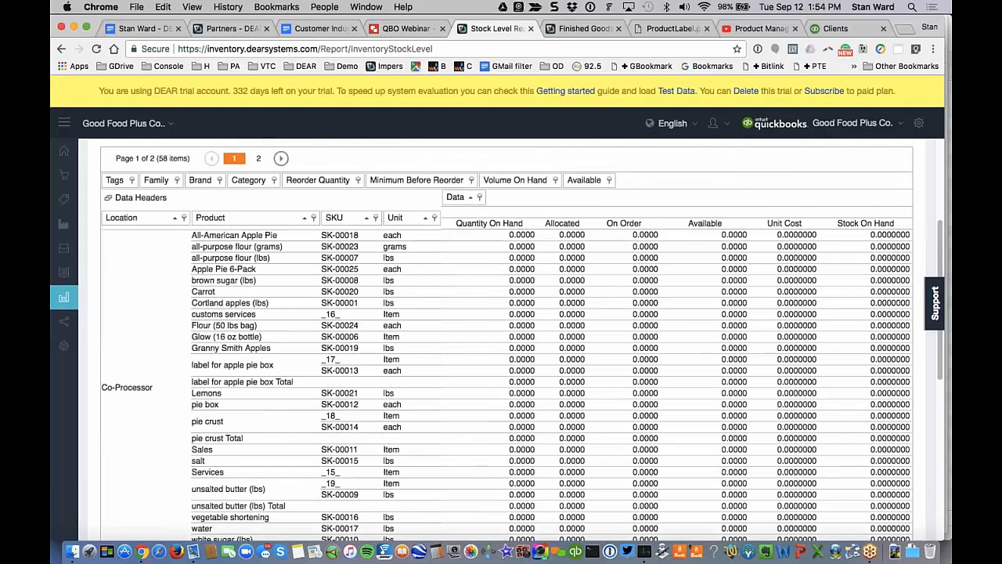
# - Filter the stock level report's Location field to show only the Main Warehouse
pyautogui.click(183, 217)
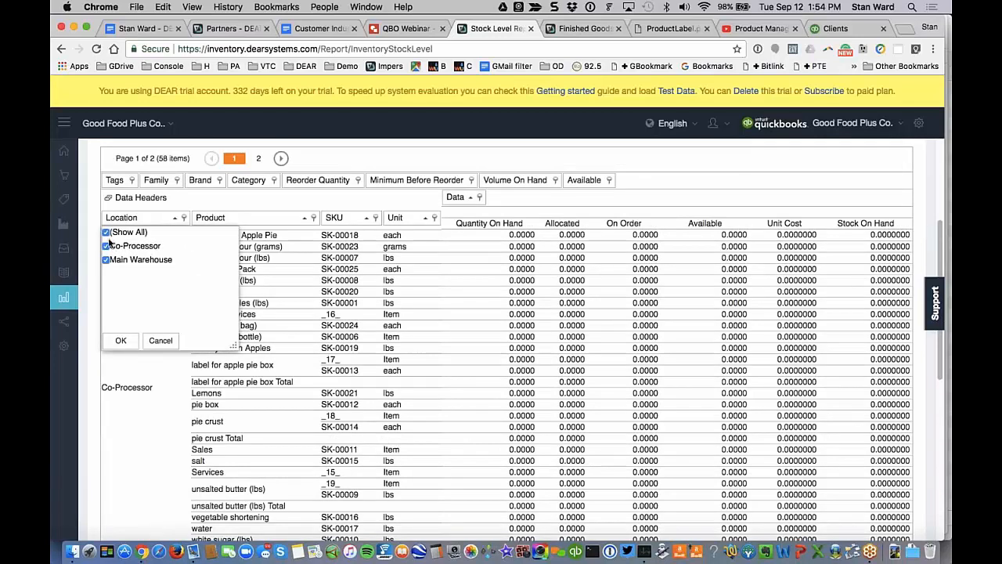
pyautogui.click(107, 233)
pyautogui.click(107, 259)
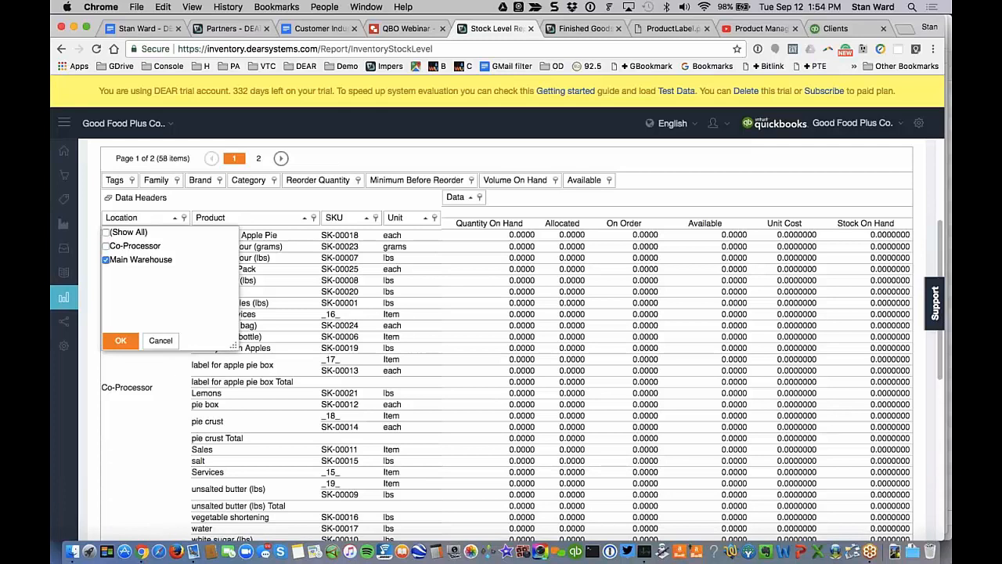
pyautogui.click(121, 340)
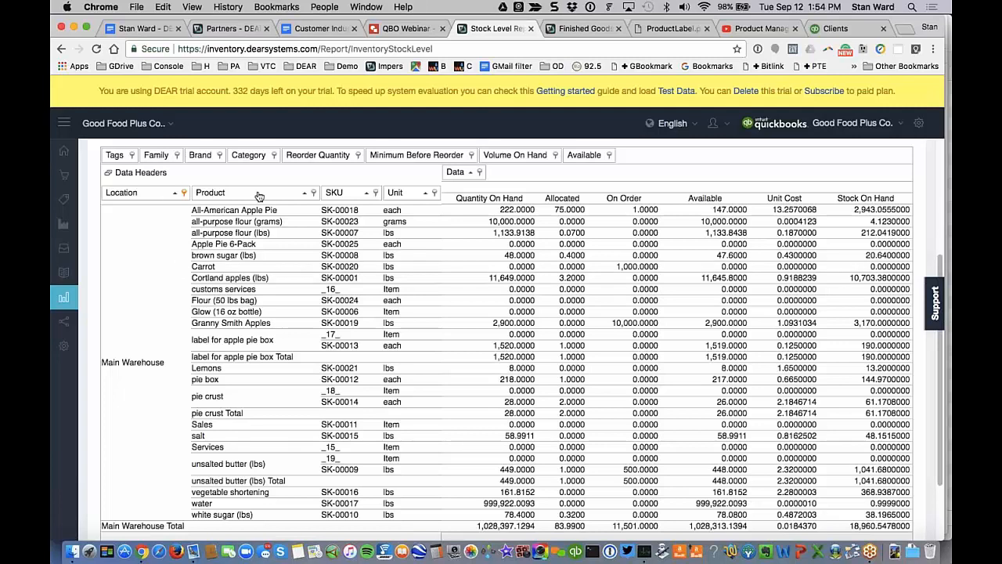
# - Reorder the stock level report's row fields to Product, SKU, Unit, Location, and show all locations
pyautogui.moveTo(259, 196); pyautogui.dragTo(130, 193)
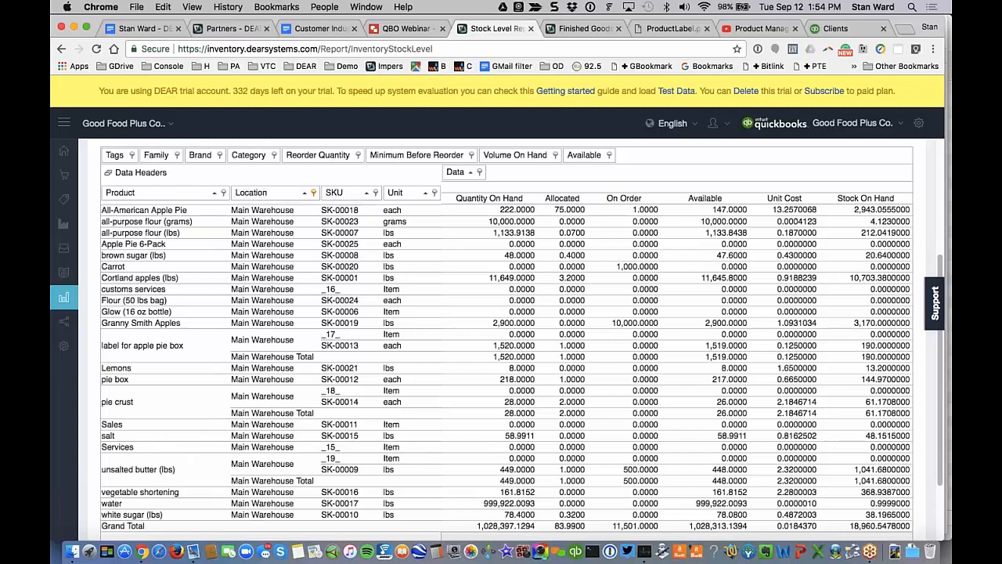
pyautogui.moveTo(363, 195); pyautogui.dragTo(443, 197)
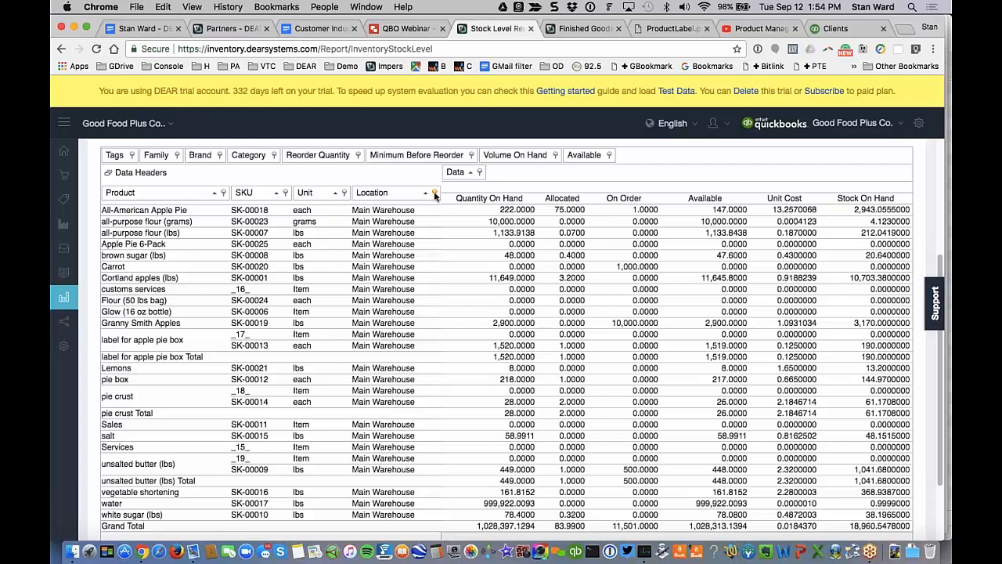
pyautogui.click(435, 193)
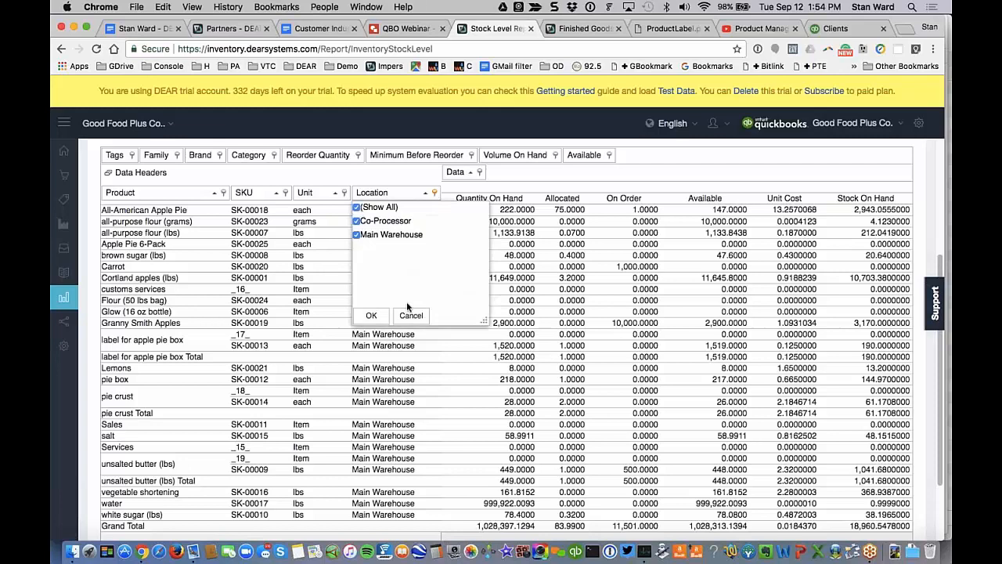
pyautogui.click(371, 315)
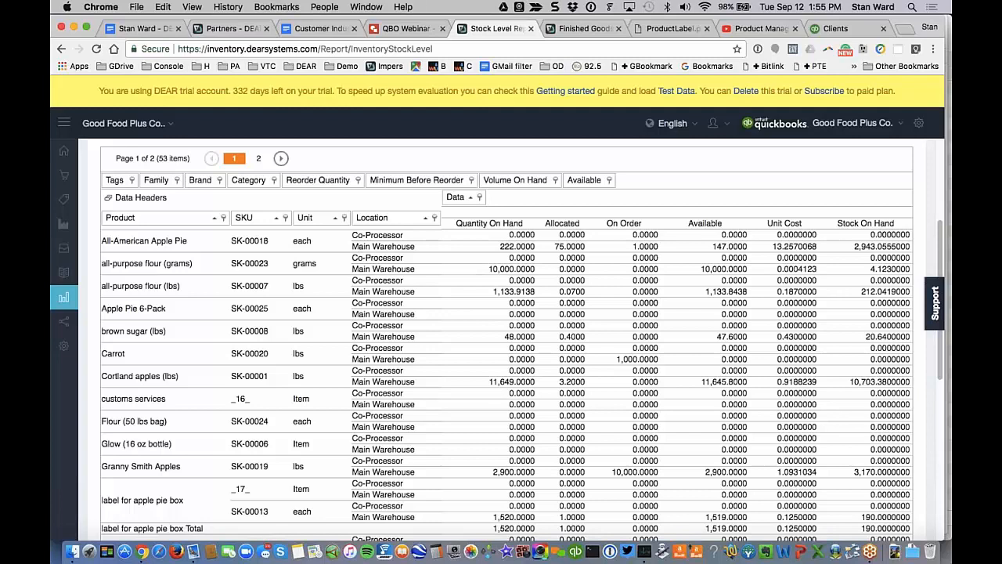
# - Add Category as the first row field before Product and export the stock level report to Excel without totals
pyautogui.moveTo(248, 180); pyautogui.dragTo(121, 220)
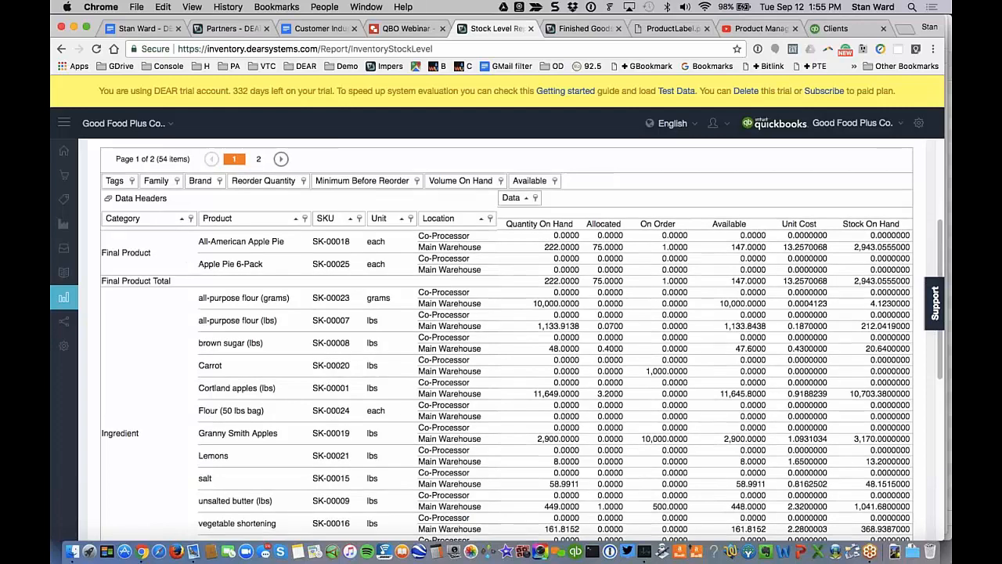
pyautogui.scroll(5, 501, 344)
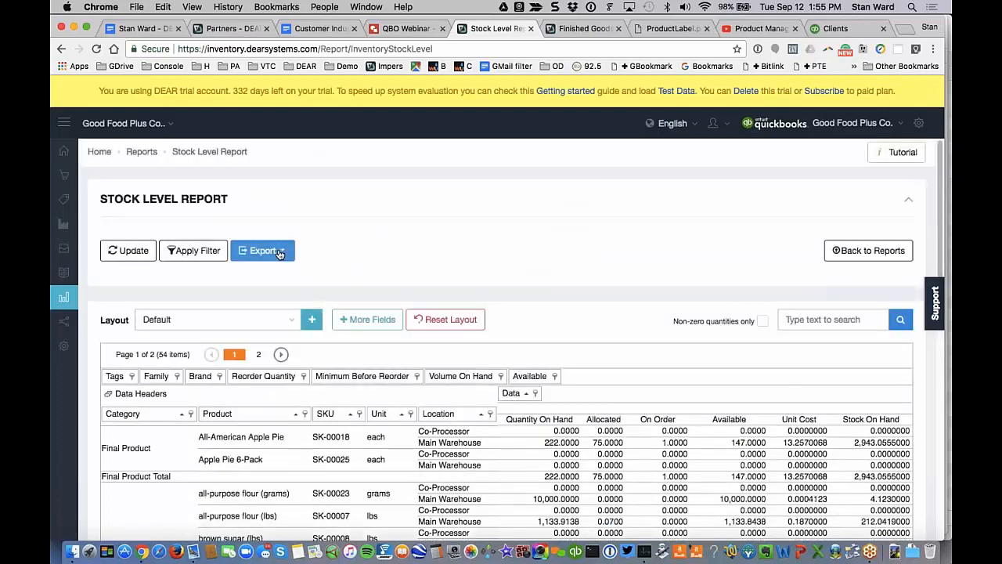
pyautogui.click(263, 251)
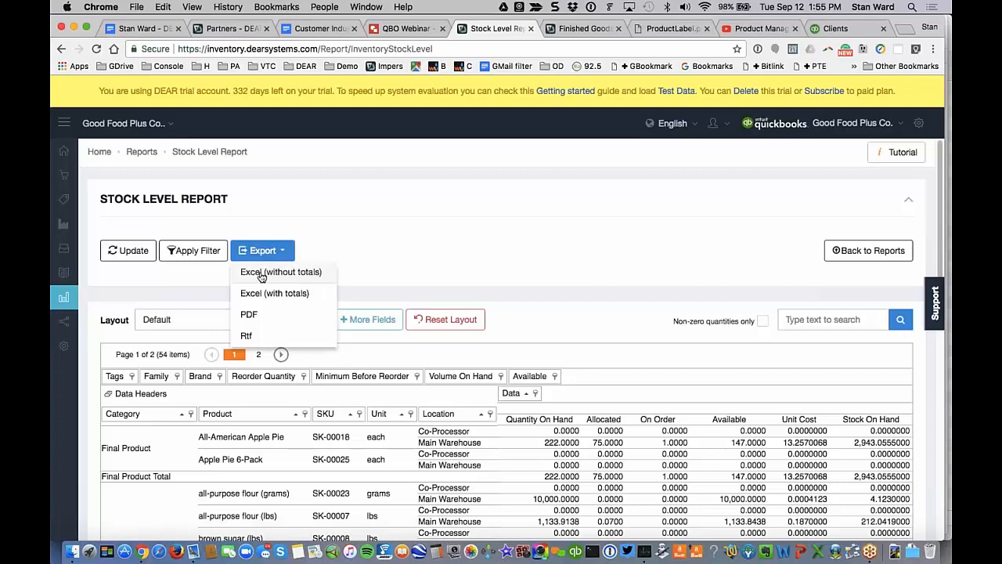
pyautogui.click(261, 274)
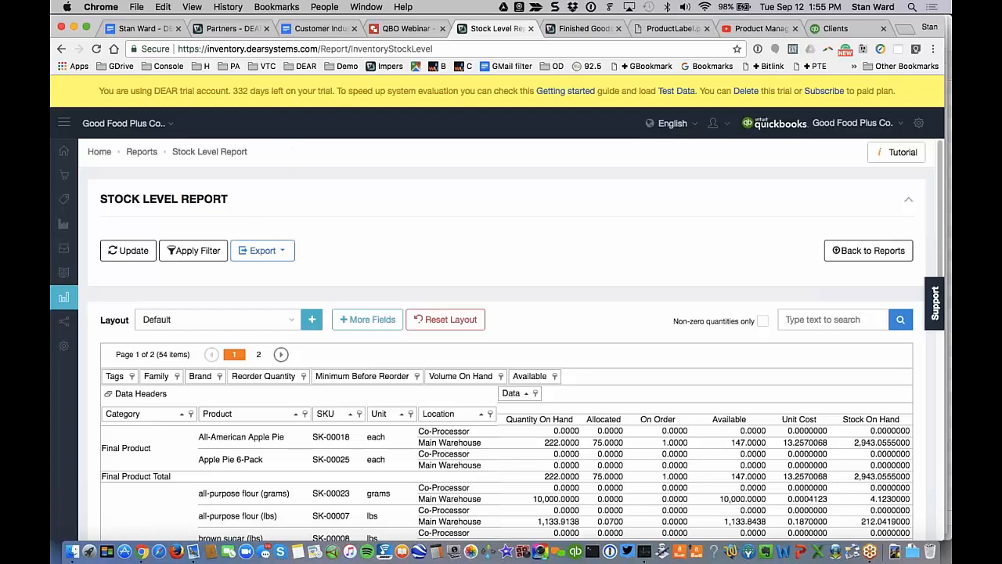
# - Examine the available accounting, point of sale, payment, CRM and eCommerce integrations and open the Shopify one
pyautogui.moveTo(64, 321)
pyautogui.click(104, 326)
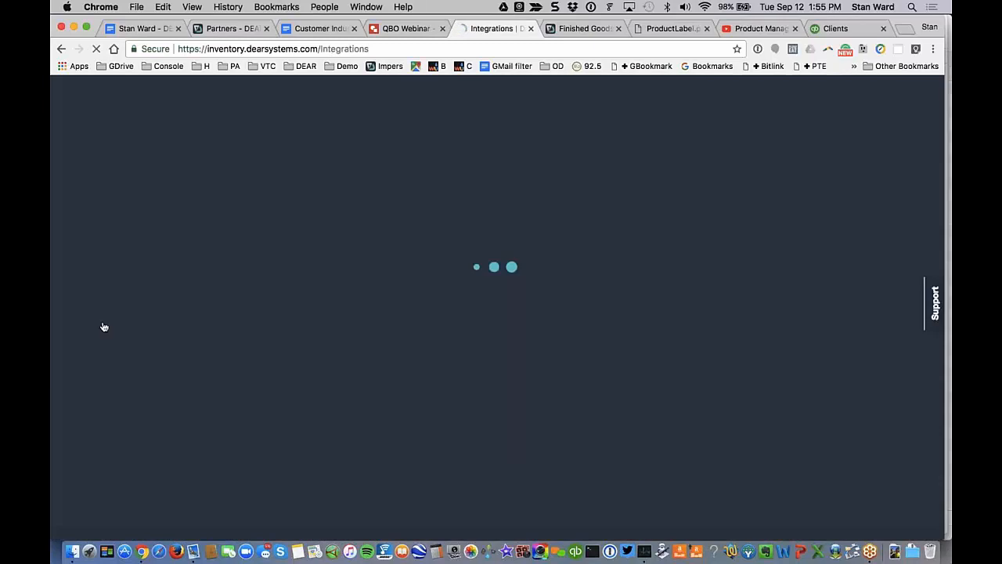
pyautogui.scroll(-1, 529, 414)
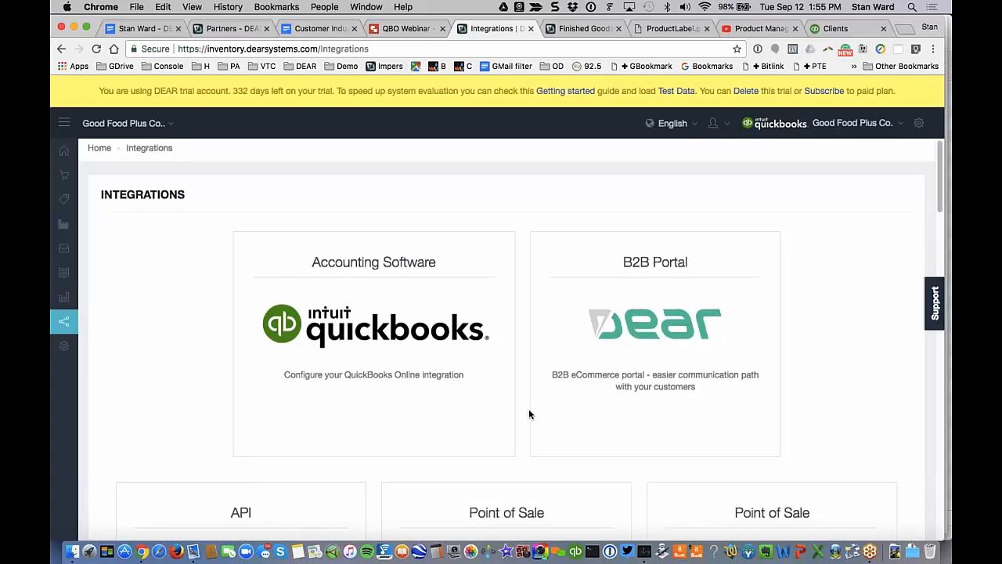
pyautogui.scroll(-3, 529, 415)
pyautogui.scroll(1, 509, 348)
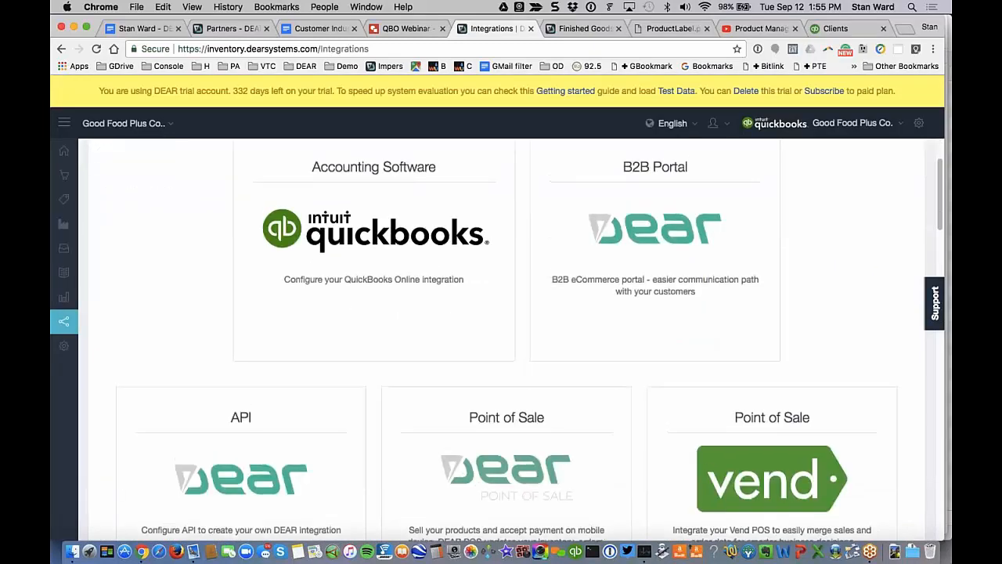
pyautogui.scroll(-2, 509, 347)
pyautogui.scroll(-4, 509, 348)
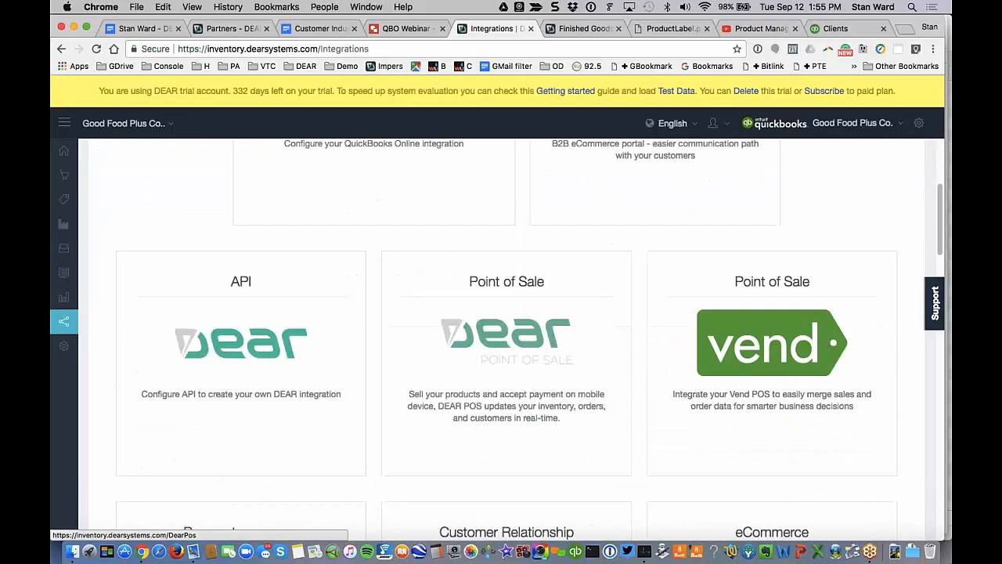
pyautogui.scroll(-5, 509, 347)
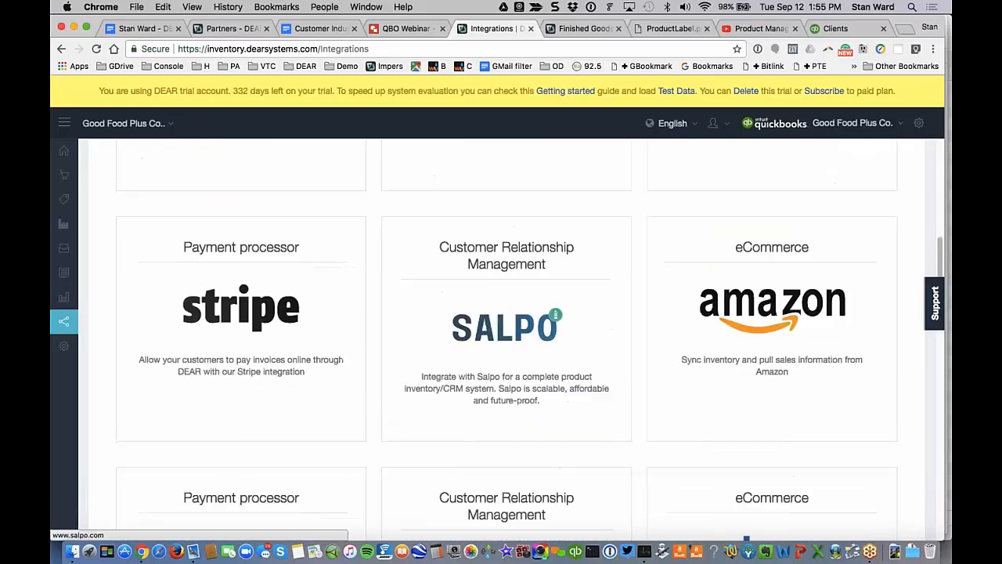
pyautogui.scroll(-1, 506, 363)
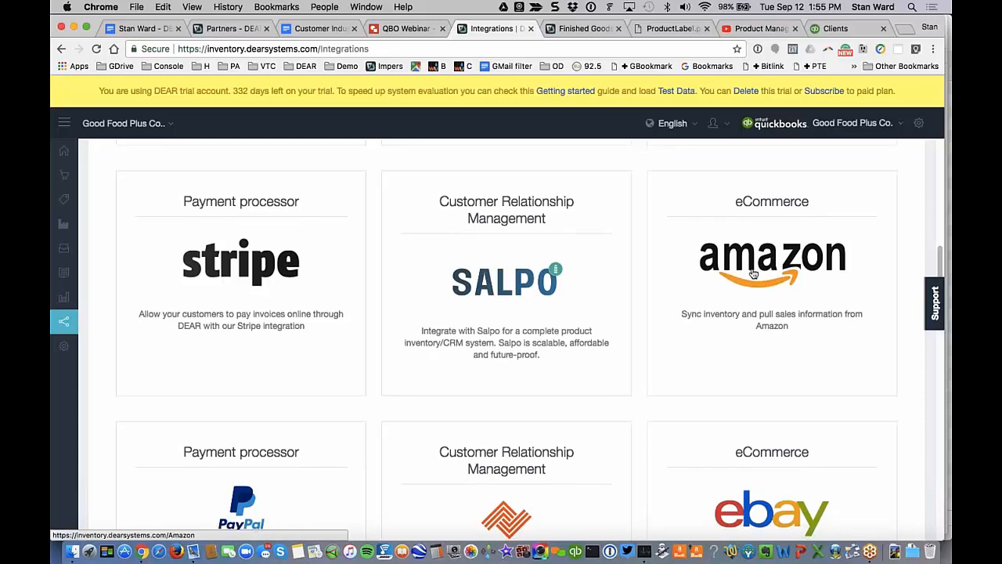
pyautogui.scroll(-5, 754, 273)
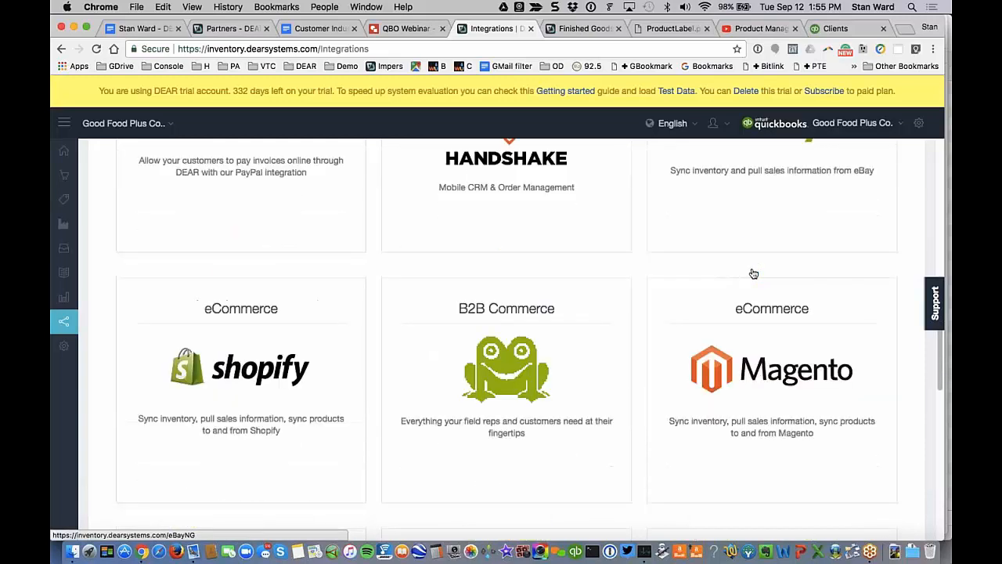
pyautogui.click(251, 384)
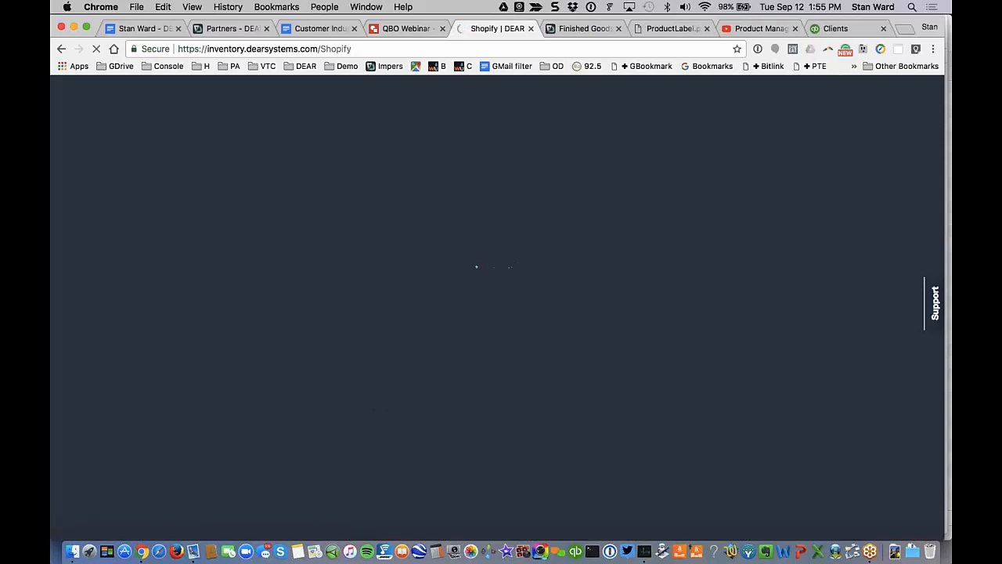
# - Review the Shopify integration's all-stores overview and open the form for linking a new Shopify shop
pyautogui.scroll(-1, 481, 416)
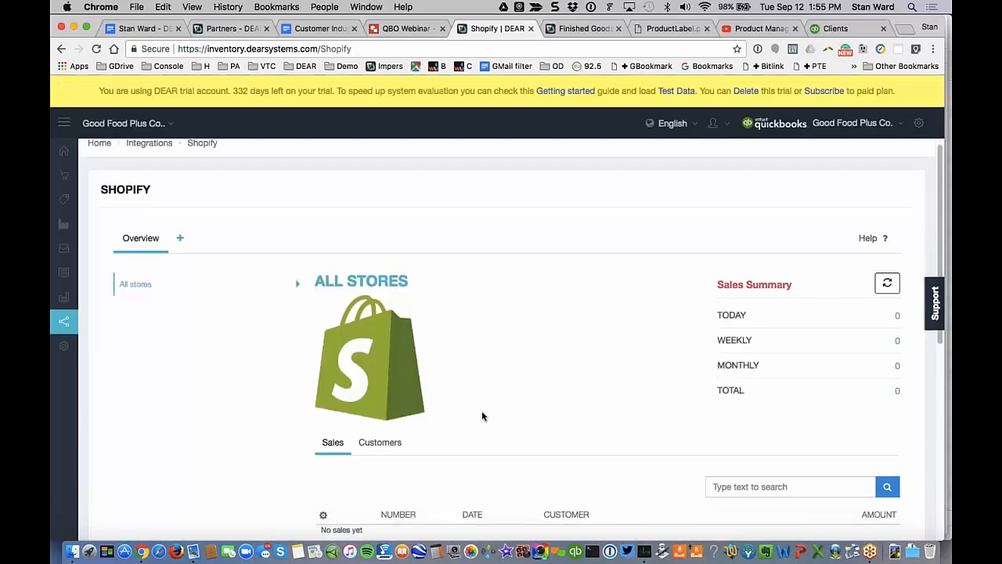
pyautogui.scroll(-4, 482, 416)
pyautogui.scroll(3, 481, 416)
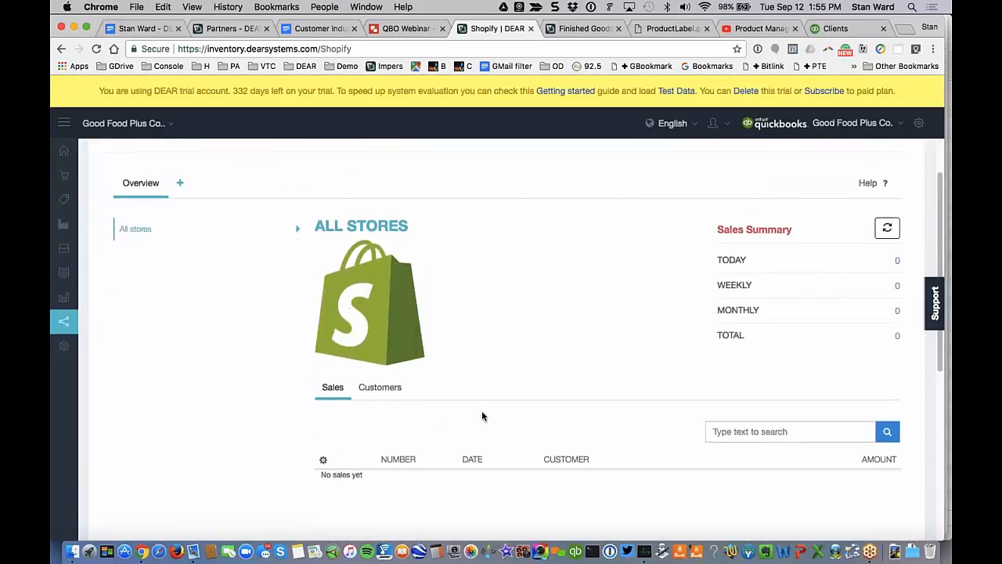
pyautogui.rightClick(482, 410)
pyautogui.click(183, 185)
pyautogui.click(181, 186)
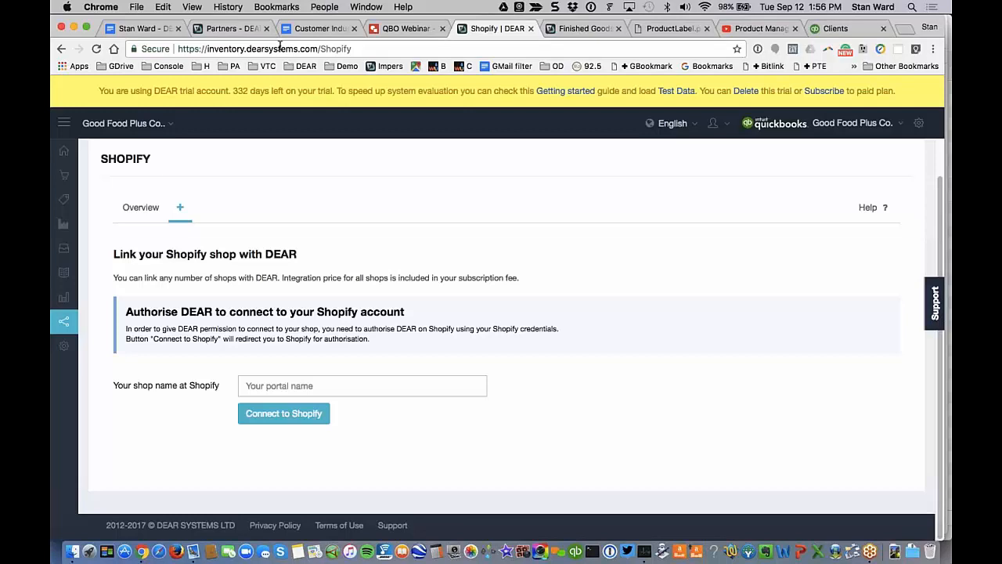
# - Load the home page of the DEAR Systems website, and return to the inventory account to open its Dashboard
pyautogui.click(227, 30)
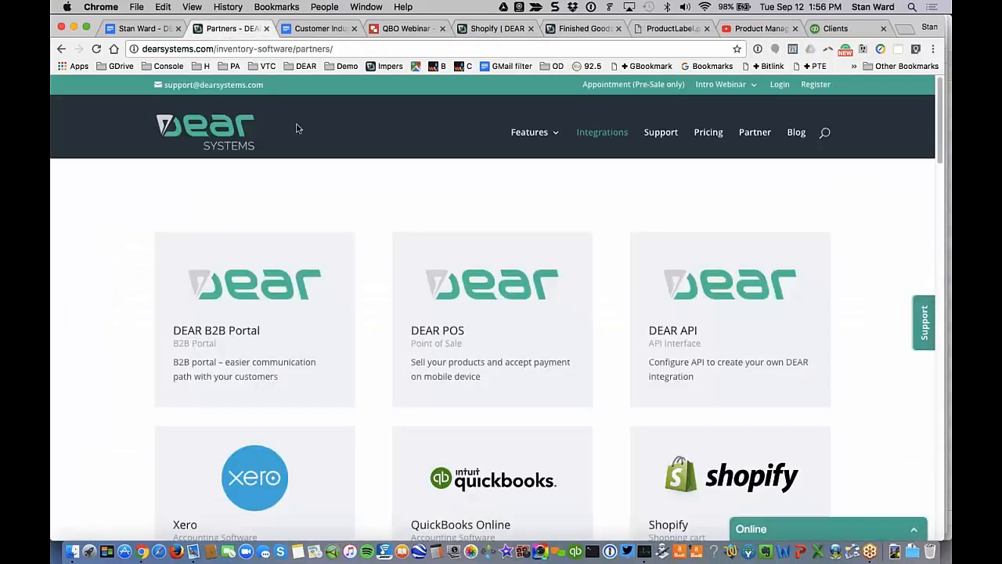
pyautogui.click(216, 149)
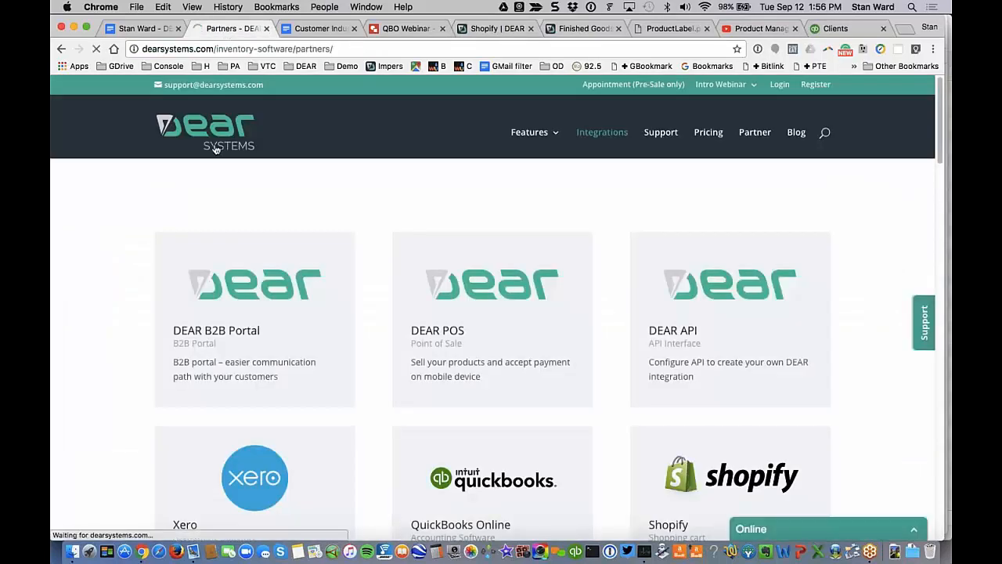
pyautogui.click(475, 34)
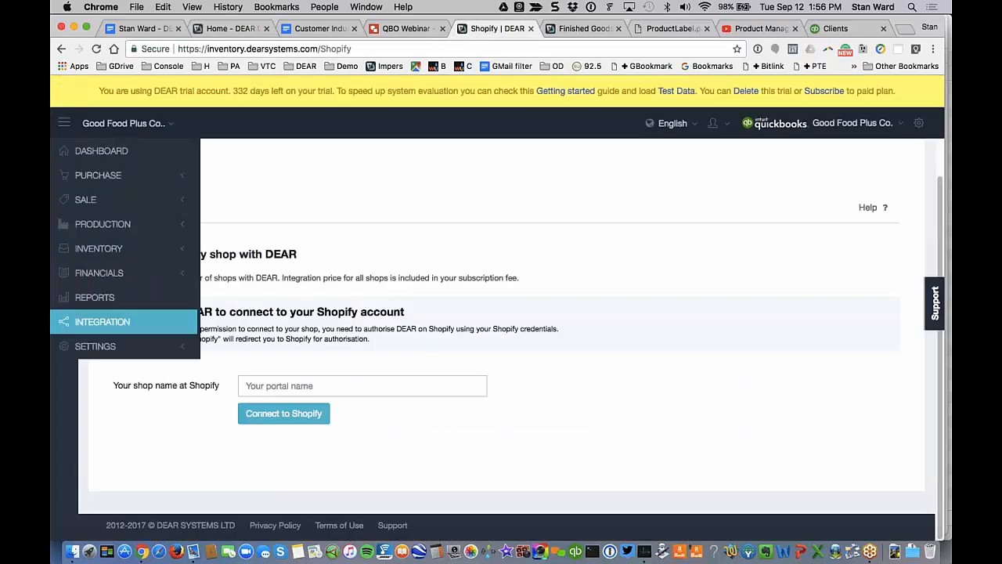
pyautogui.click(69, 155)
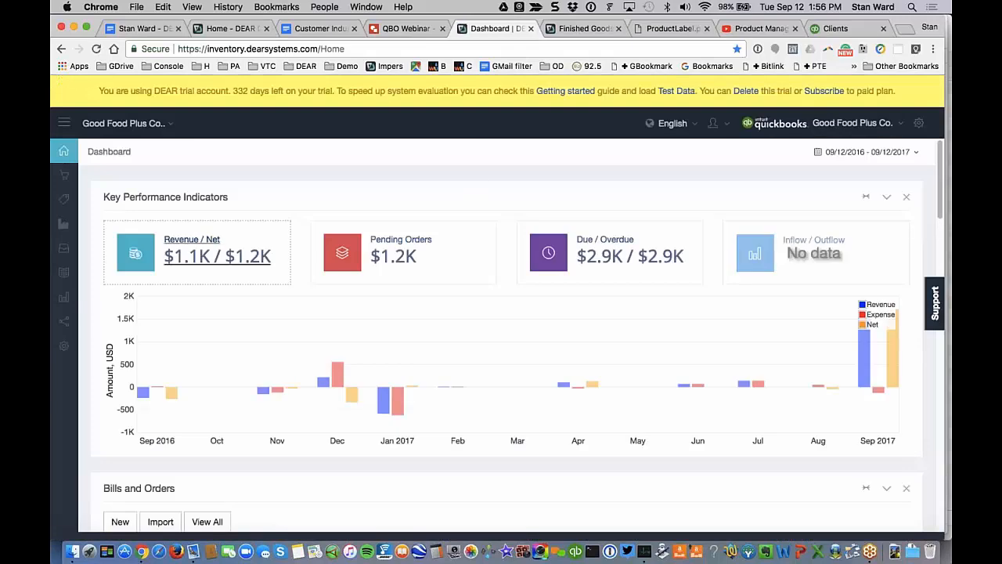
pyautogui.moveTo(69, 309)
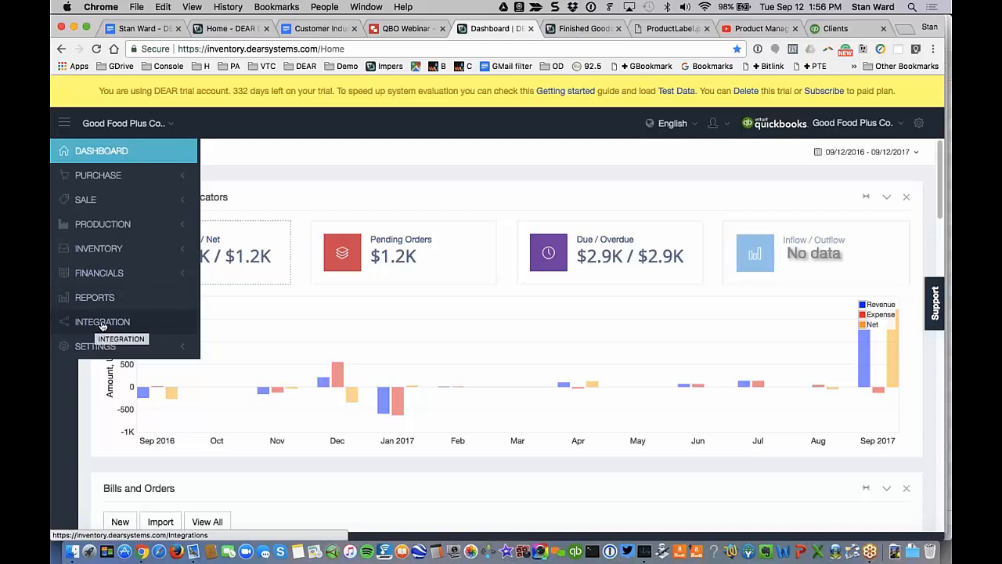
# - Switch to the Customer Industries document and read through its list of customer industries
pyautogui.click(309, 29)
pyautogui.scroll(-1, 464, 225)
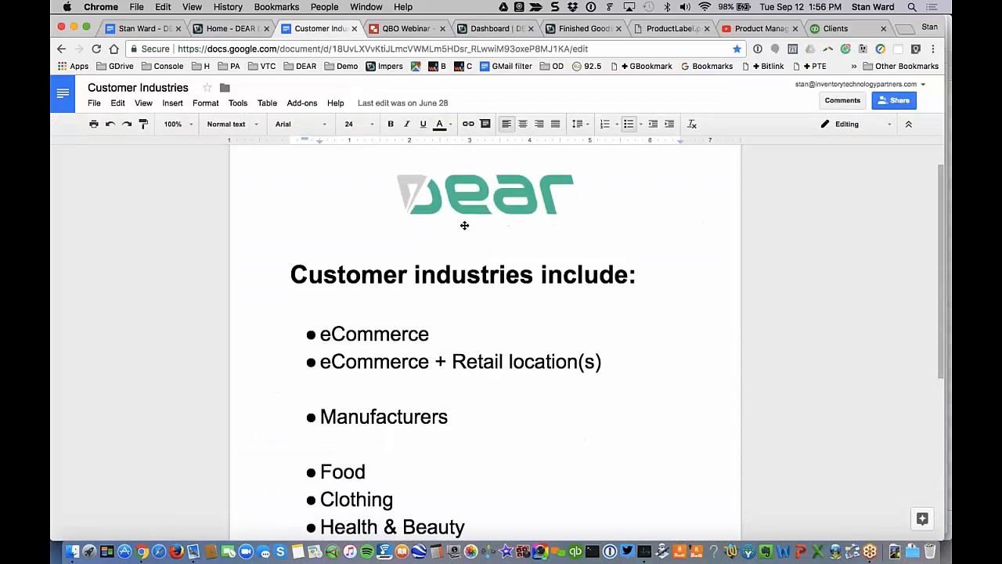
pyautogui.scroll(-3, 465, 224)
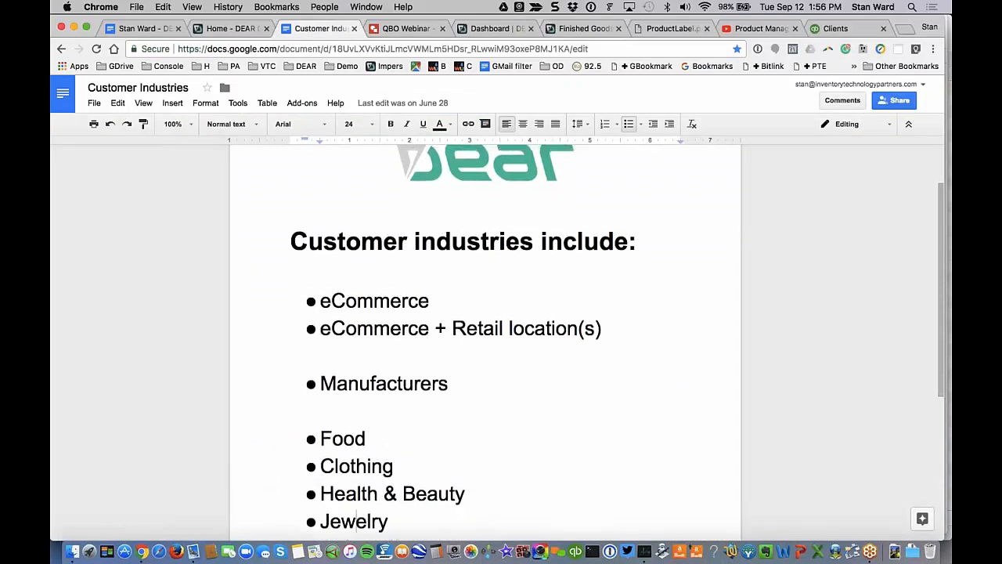
pyautogui.scroll(-3, 486, 345)
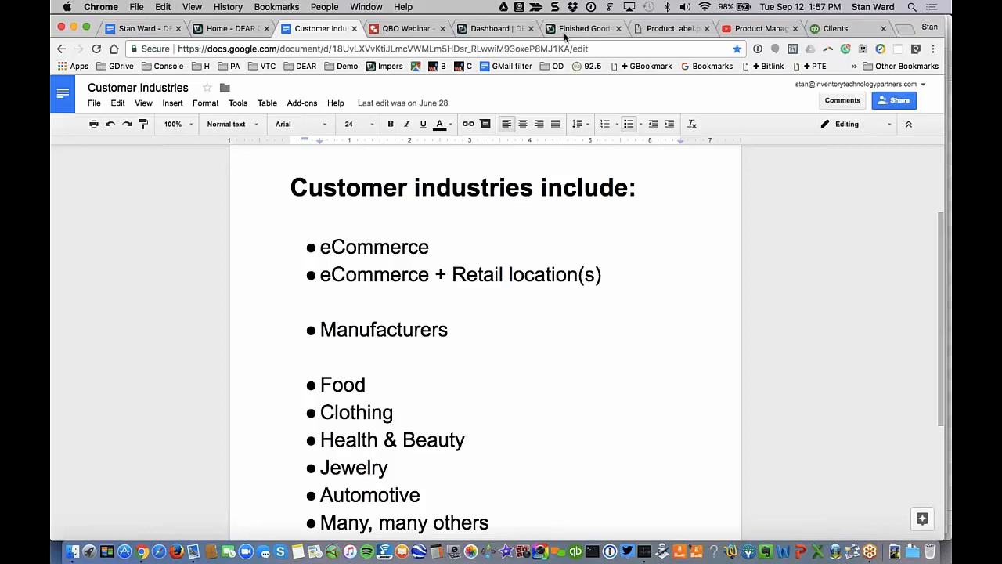
# - Switch to the Apple Pie 6-Pack finished goods assembly and review its details and assembly order components
pyautogui.click(495, 29)
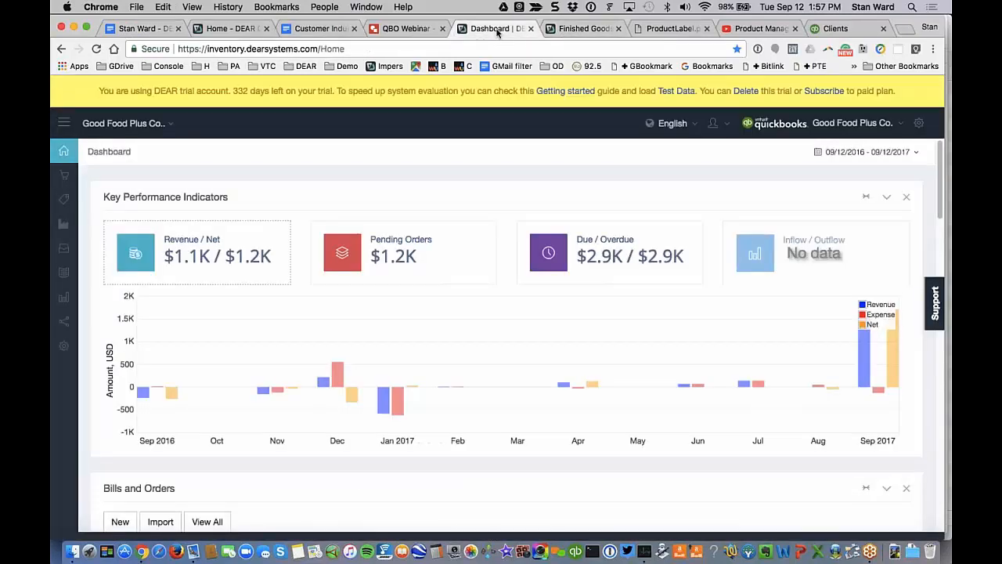
pyautogui.click(579, 29)
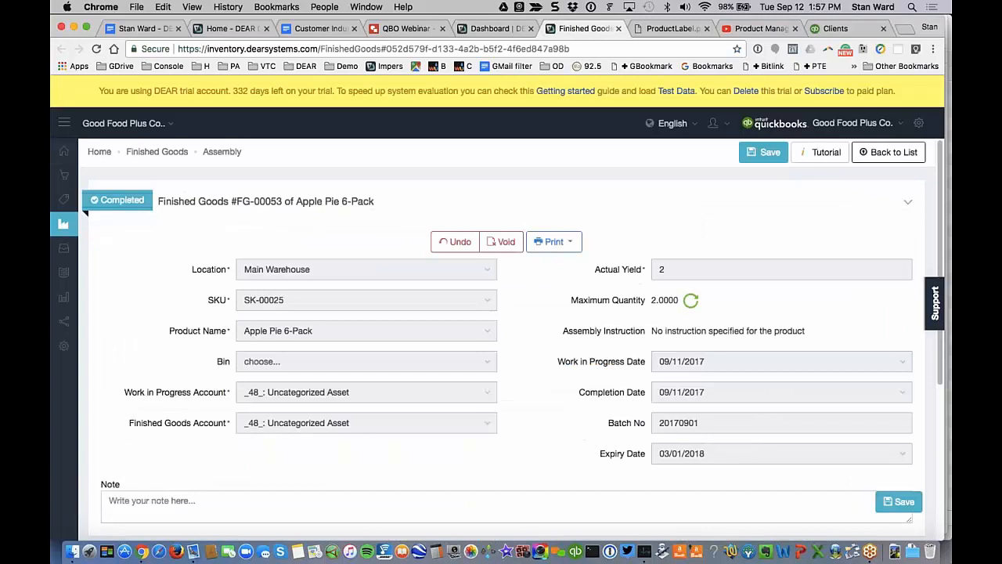
pyautogui.doubleClick(363, 202)
pyautogui.scroll(-1, 363, 202)
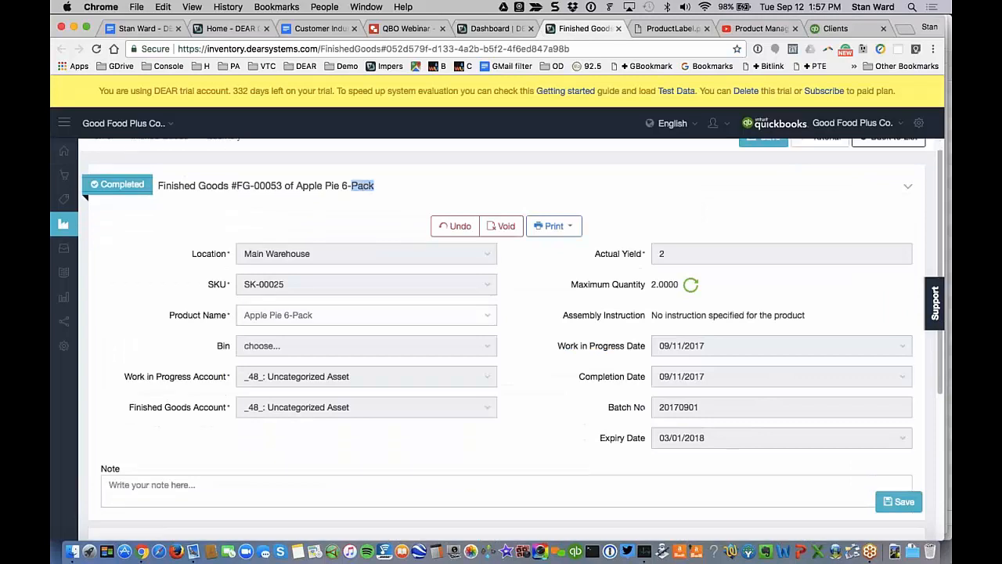
pyautogui.scroll(-5, 509, 337)
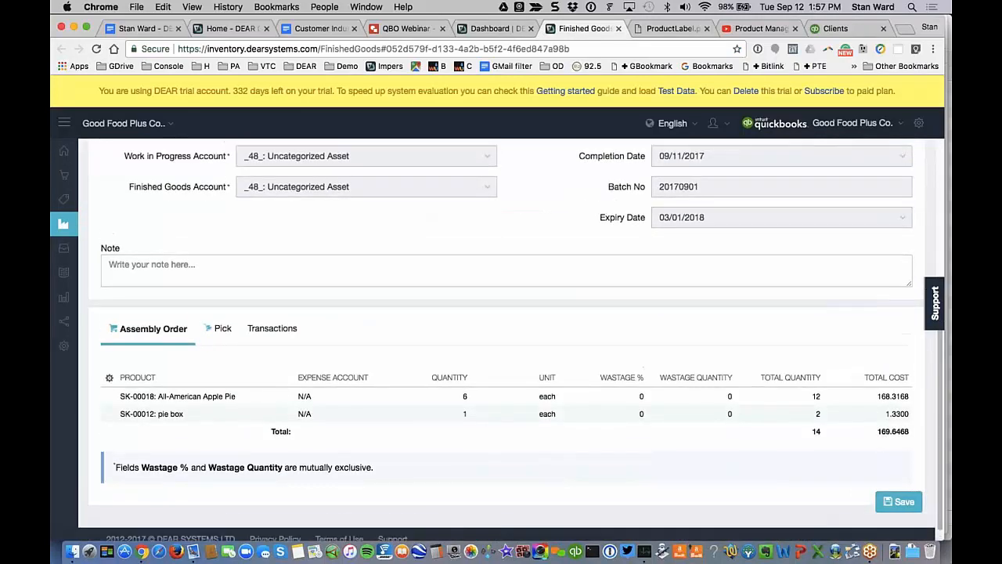
pyautogui.scroll(5, 509, 336)
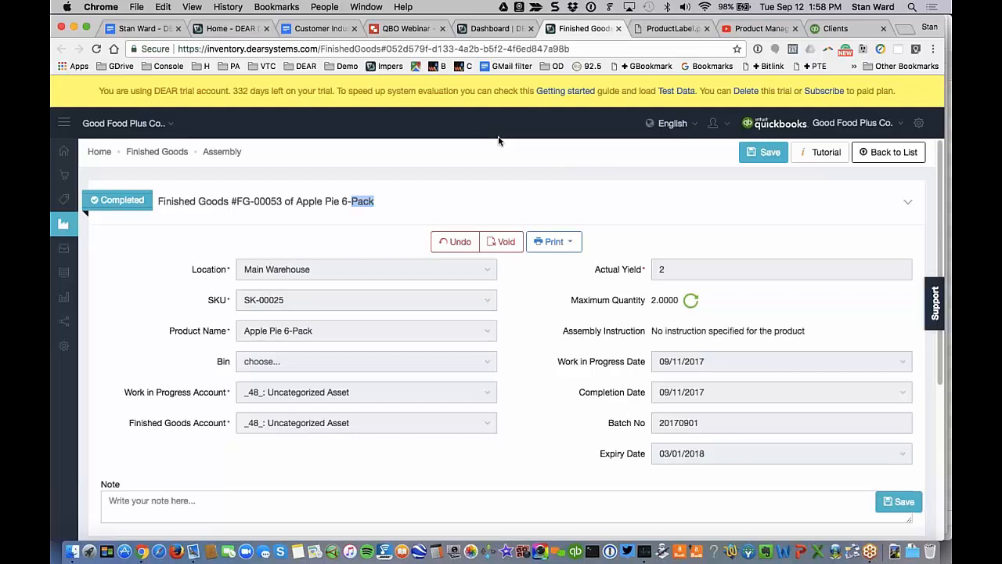
pyautogui.click(403, 177)
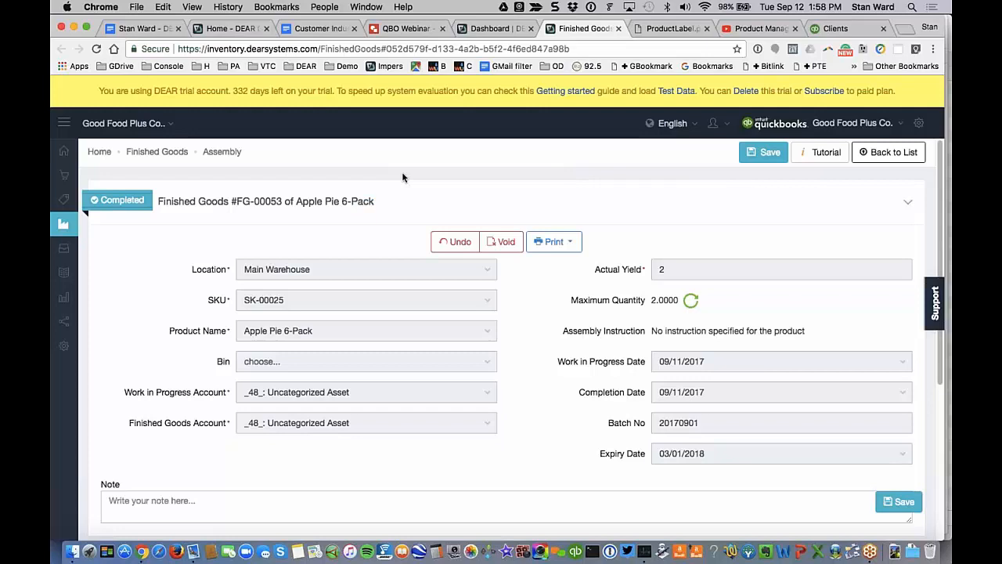